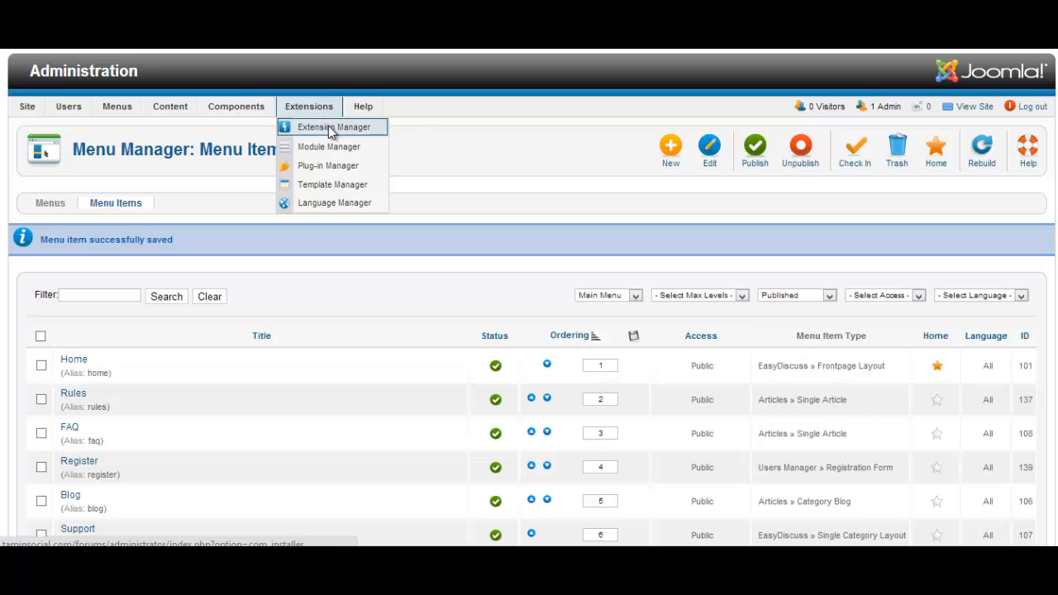
# Upload and install the mod_ask package from the easydiscuss_modules_unzip_first_3.1.1_free folder in the Extension Manager
pyautogui.click(328, 126)
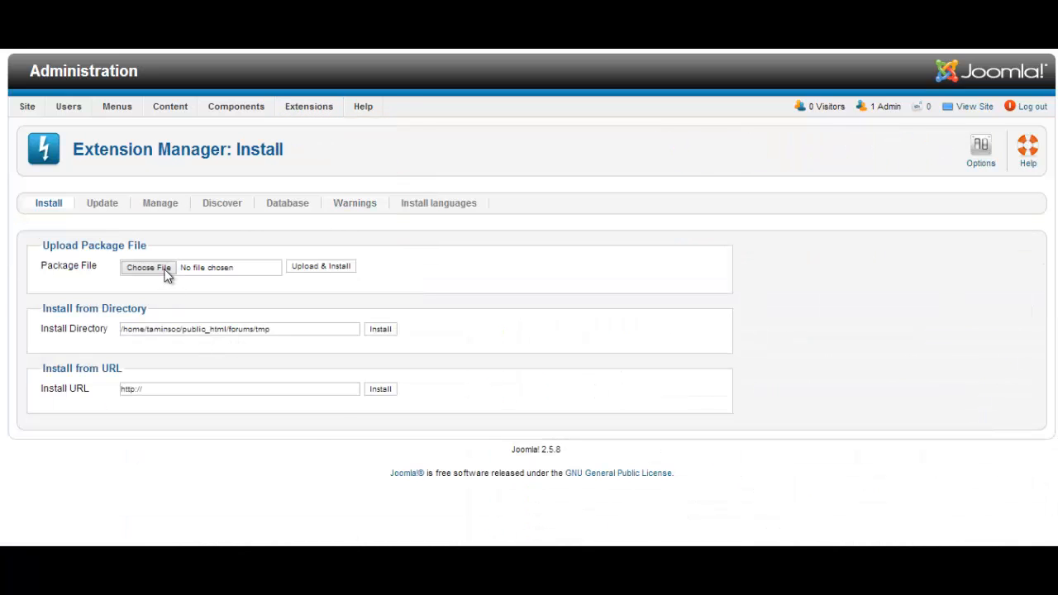
pyautogui.click(170, 266)
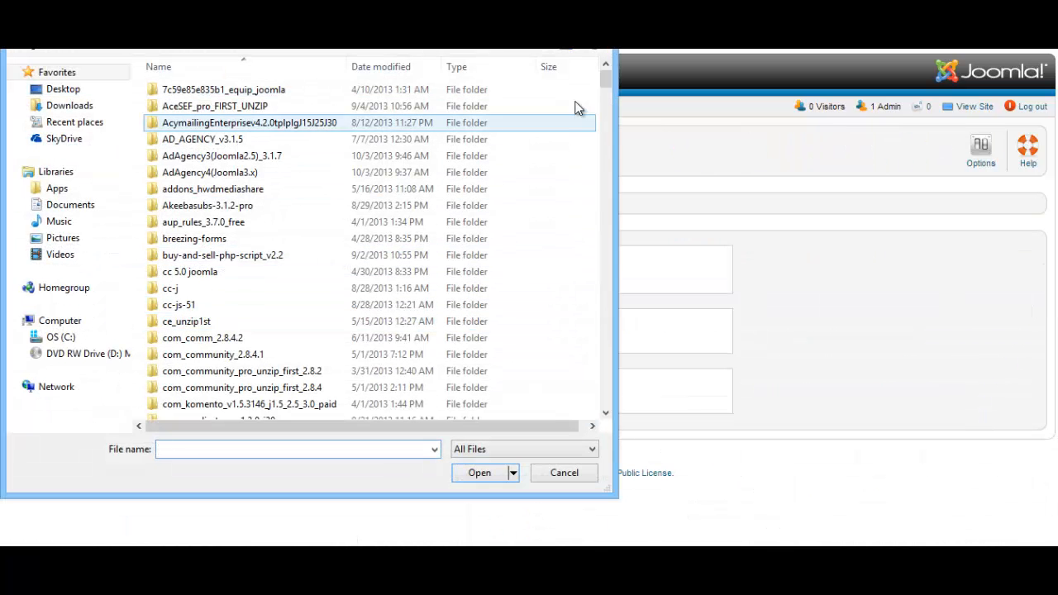
pyautogui.moveTo(606, 77); pyautogui.dragTo(610, 94)
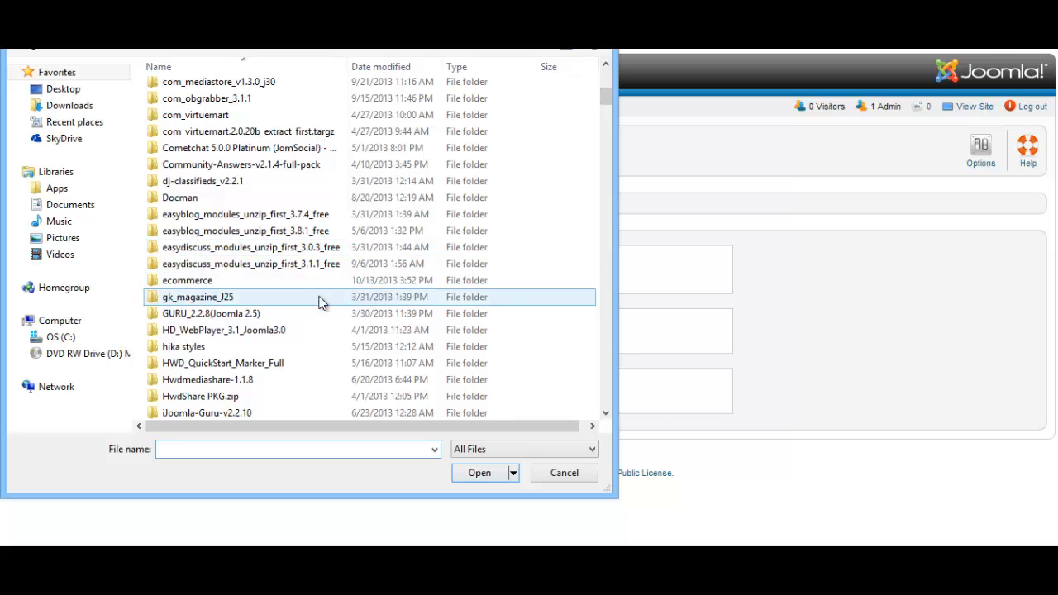
pyautogui.doubleClick(277, 267)
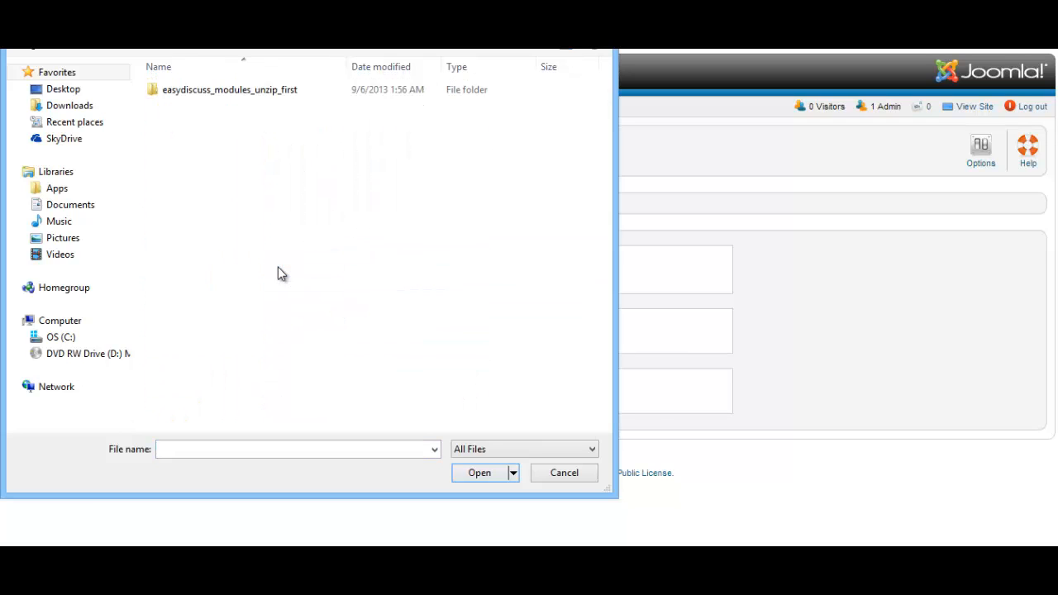
pyautogui.doubleClick(293, 89)
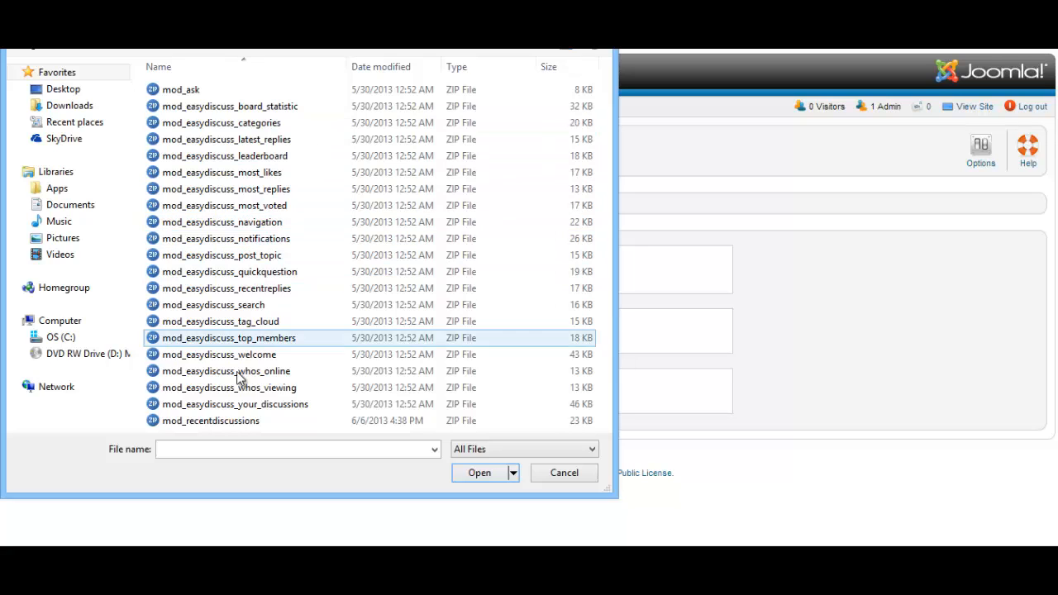
pyautogui.doubleClick(311, 91)
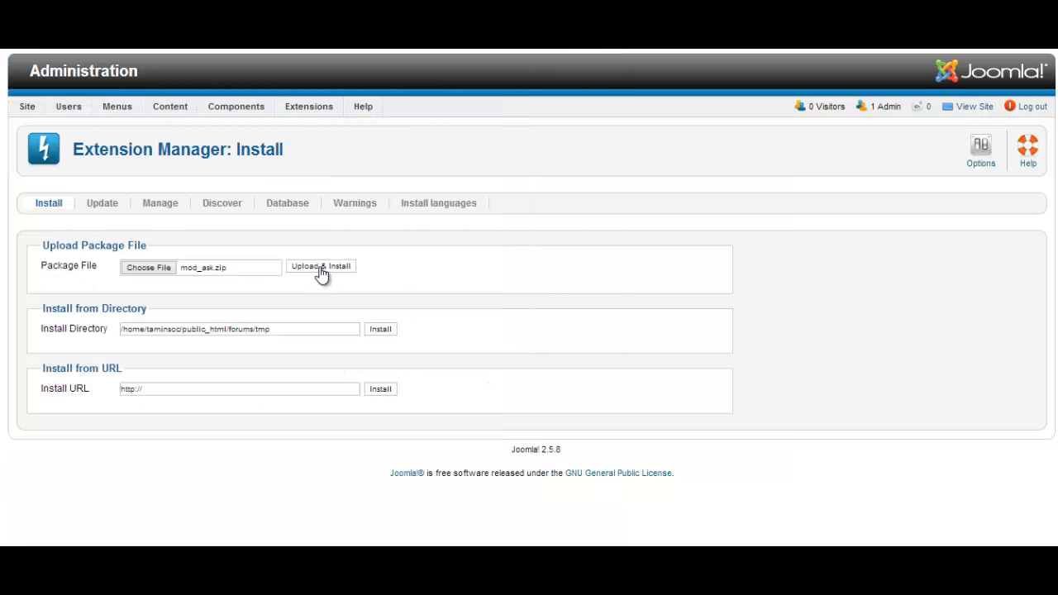
pyautogui.click(322, 267)
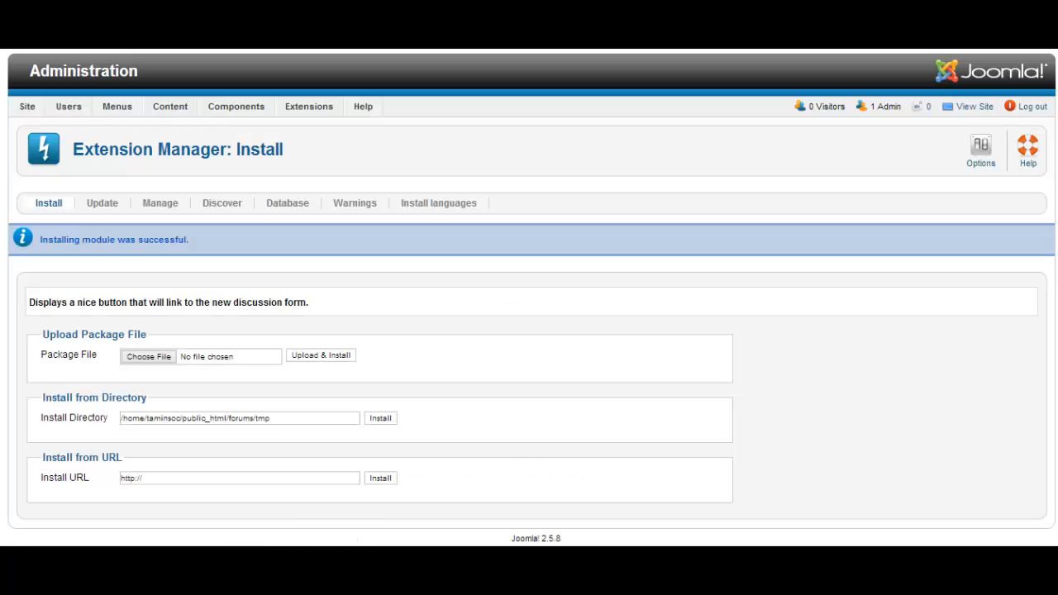
# In the Module Manager, filter the site modules by position right-1 and unpublish all of them
pyautogui.click(983, 486)
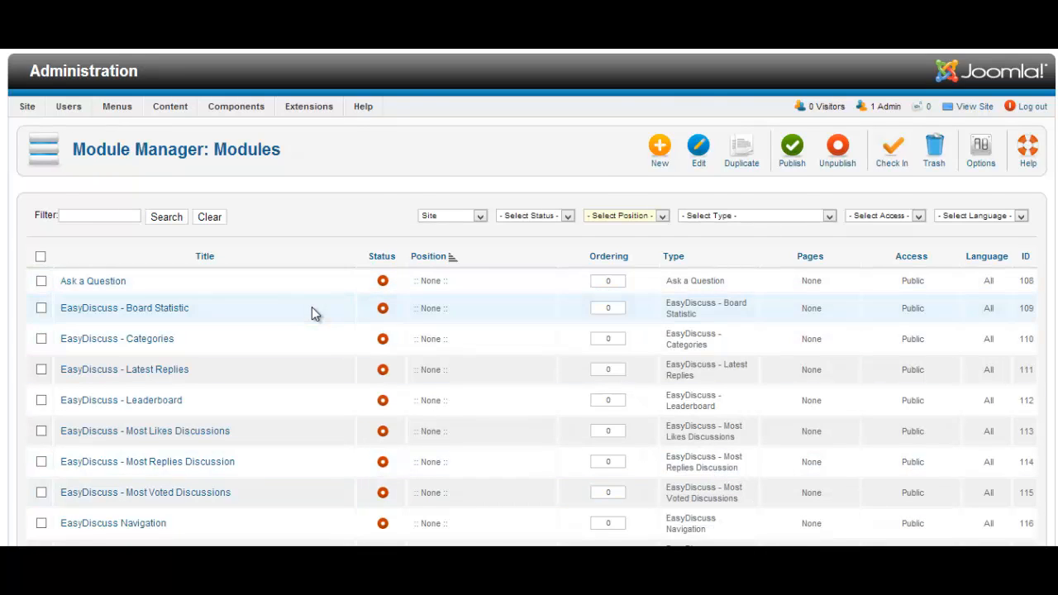
pyautogui.scroll(-5, 314, 308)
pyautogui.scroll(6, 314, 316)
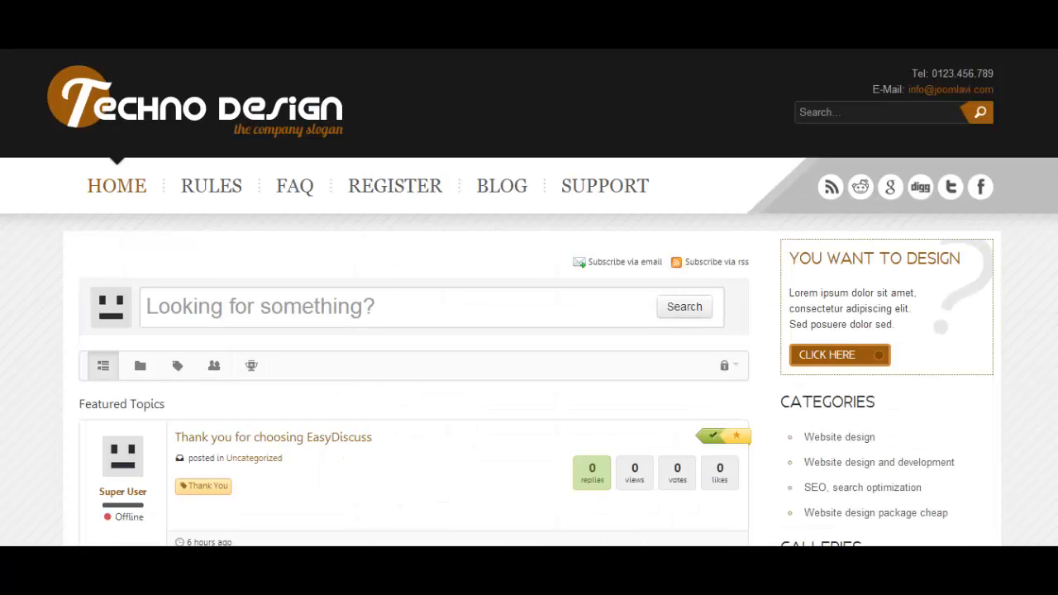
pyautogui.scroll(-2, 1009, 239)
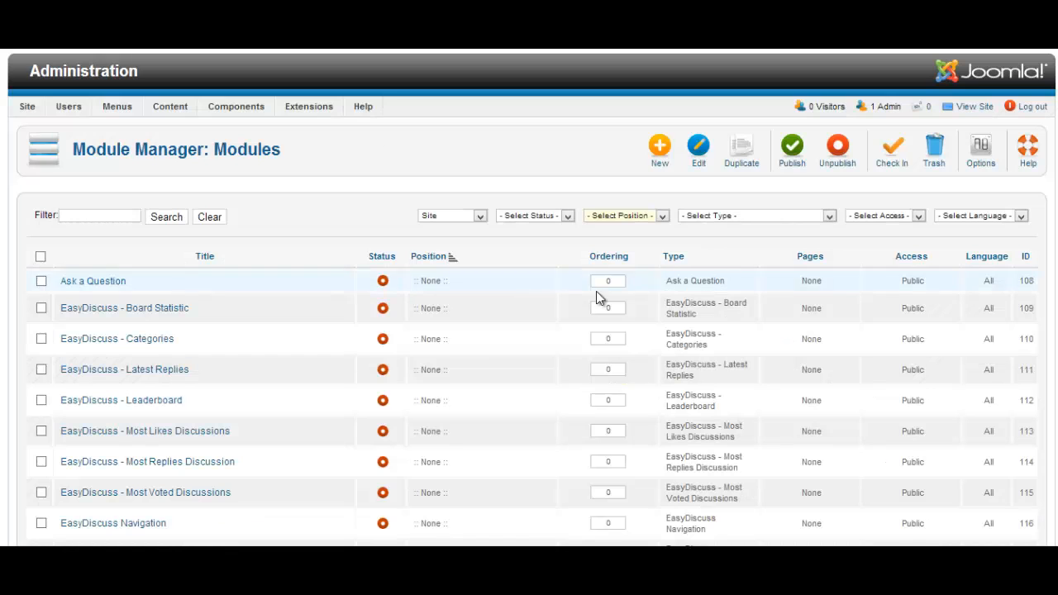
pyautogui.click(648, 216)
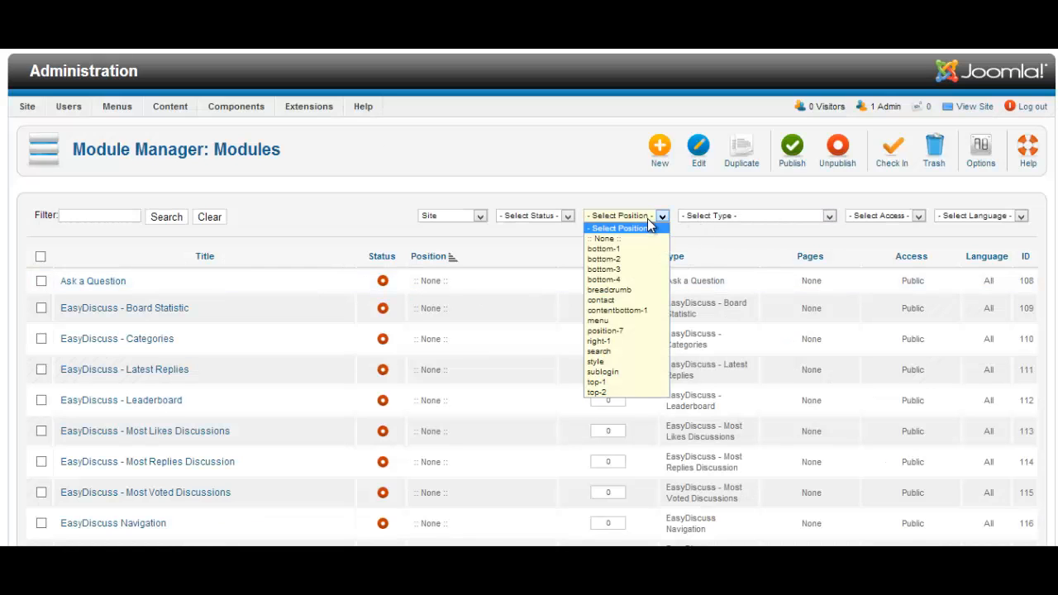
pyautogui.click(633, 341)
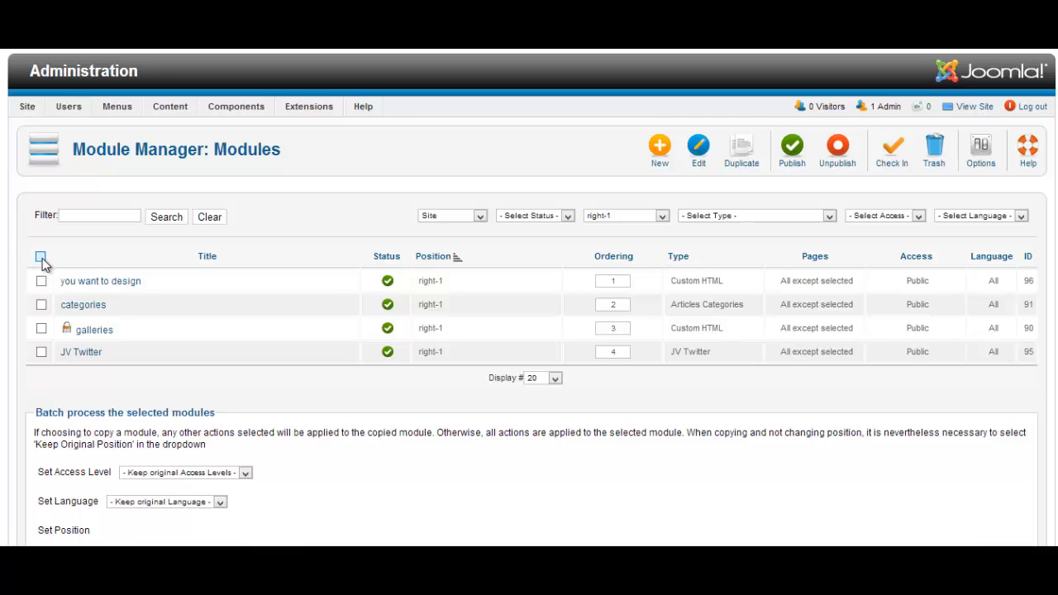
pyautogui.click(40, 256)
pyautogui.click(843, 157)
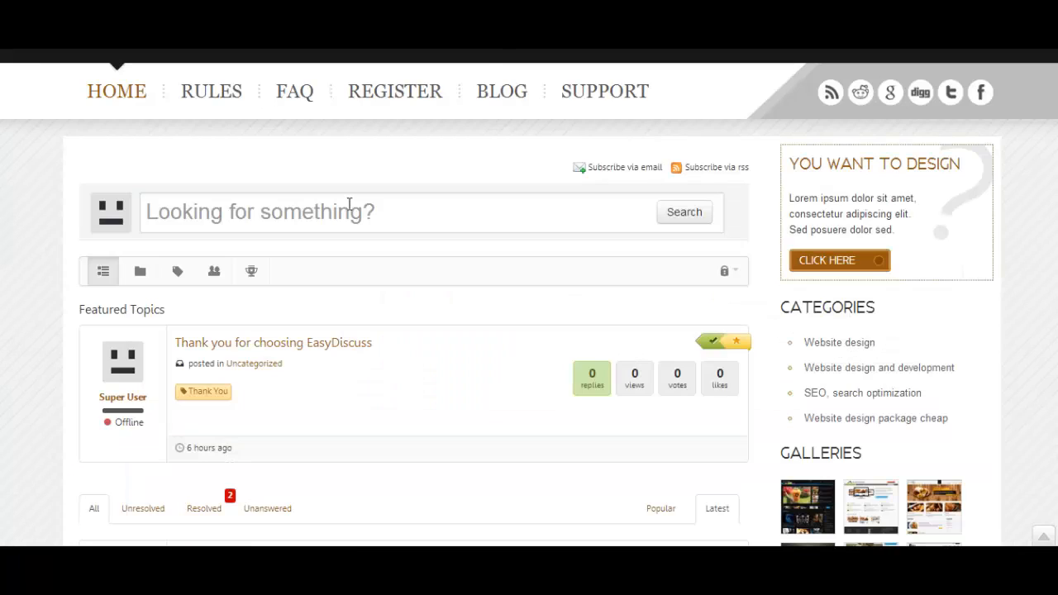
# Reload the site's home page and check its layout down to the footer
pyautogui.click(89, 105)
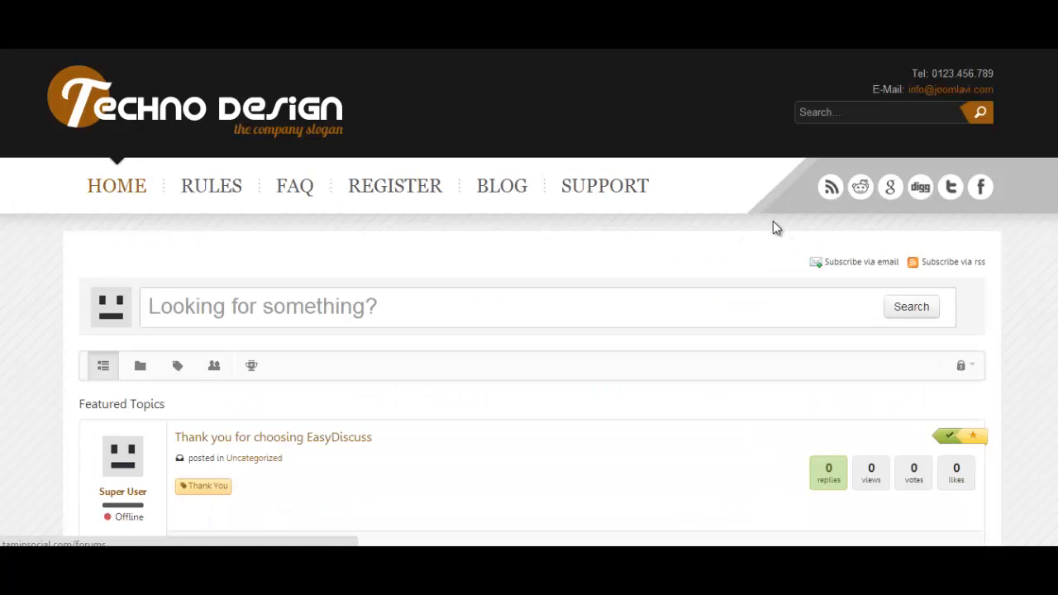
pyautogui.scroll(-6, 529, 298)
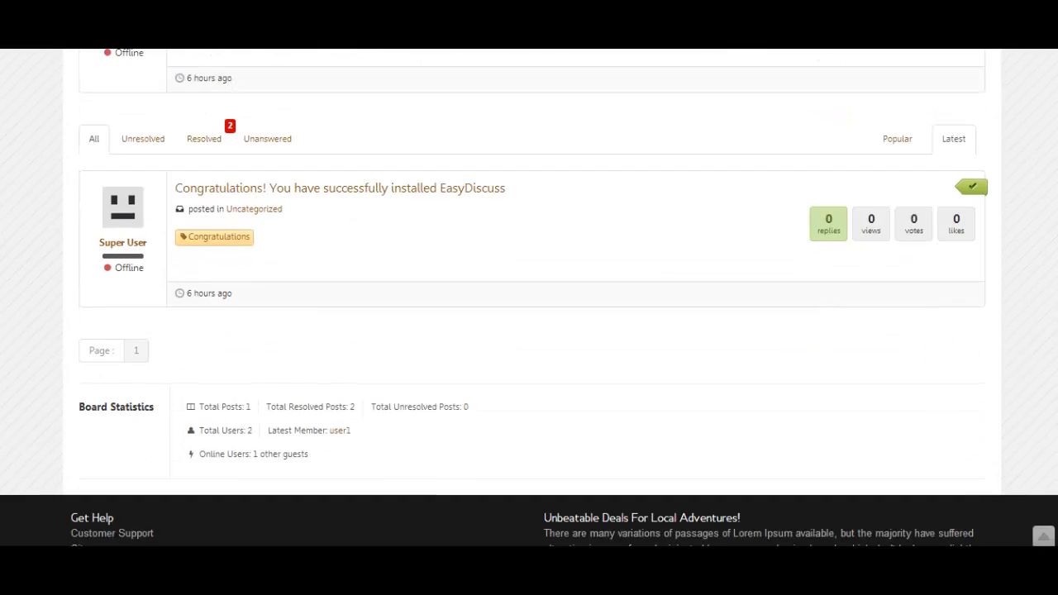
pyautogui.scroll(5, 529, 298)
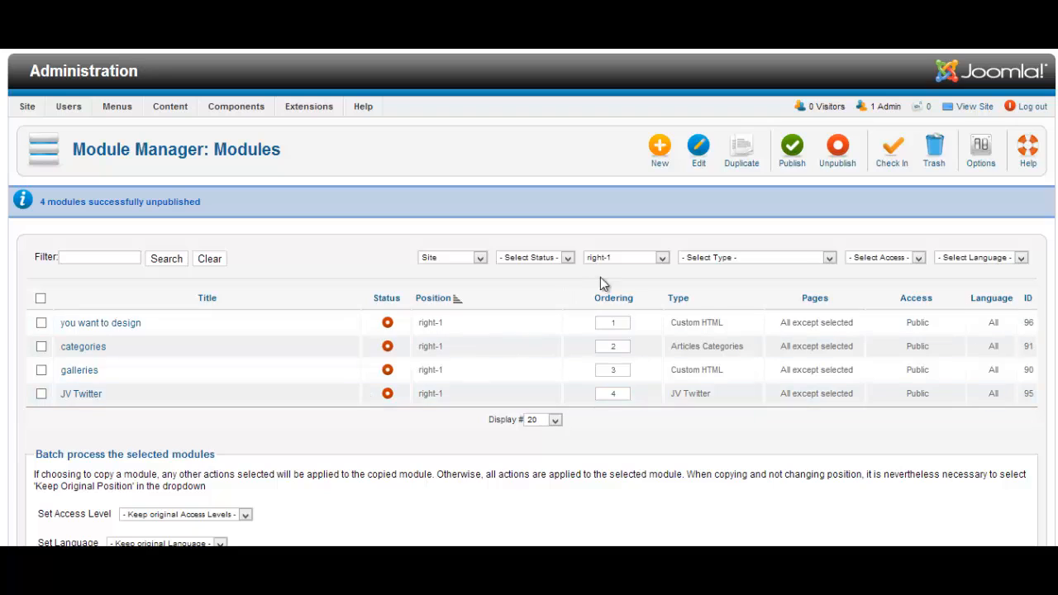
# Clear the module position filter, filter by the EasyDiscuss Welcome type and open the EasyDiscuss Welcome module for editing
pyautogui.click(651, 260)
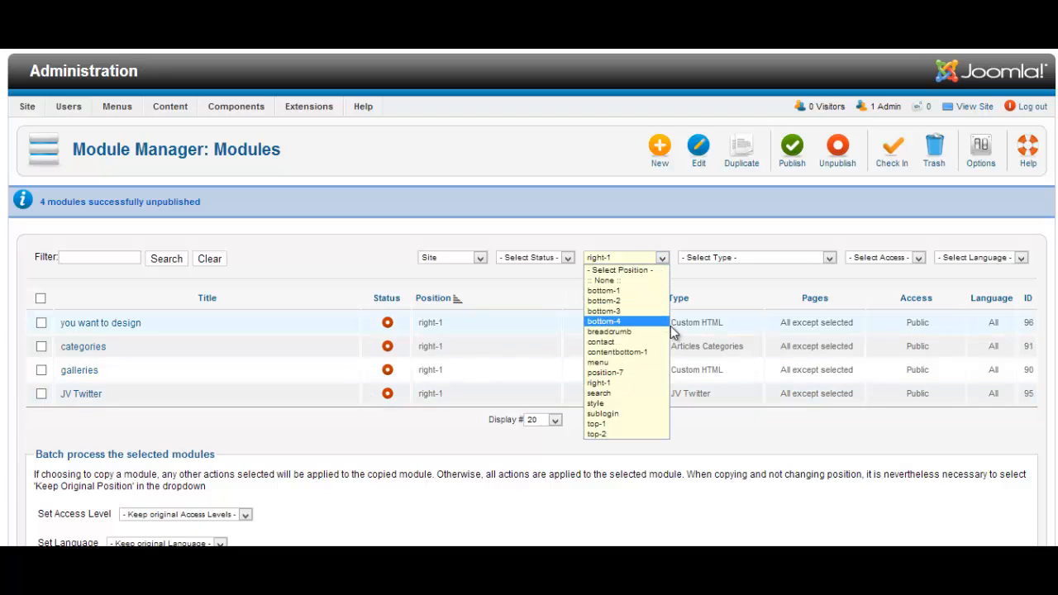
pyautogui.click(666, 269)
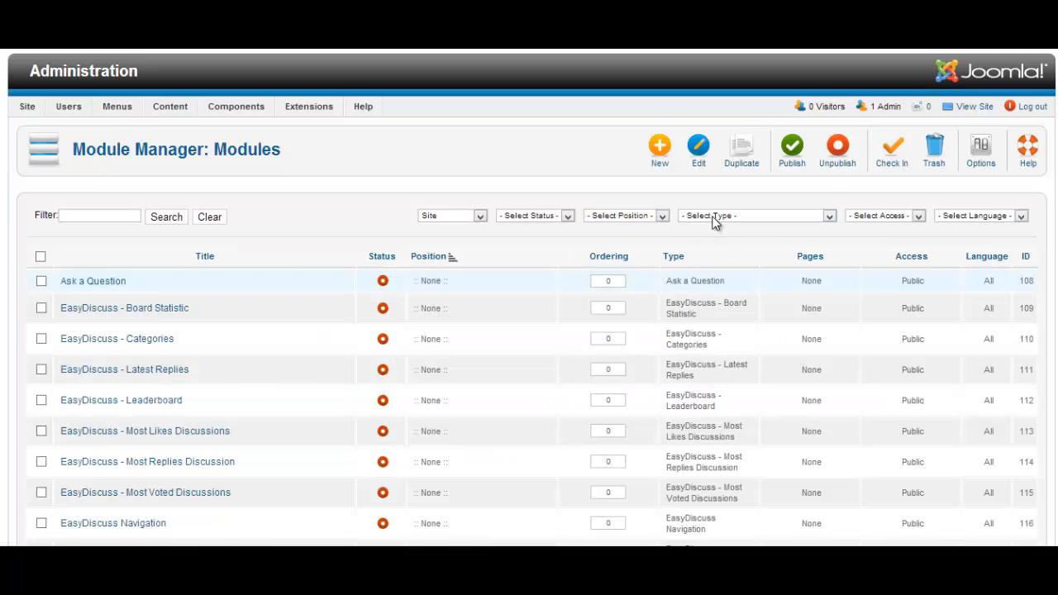
pyautogui.click(715, 219)
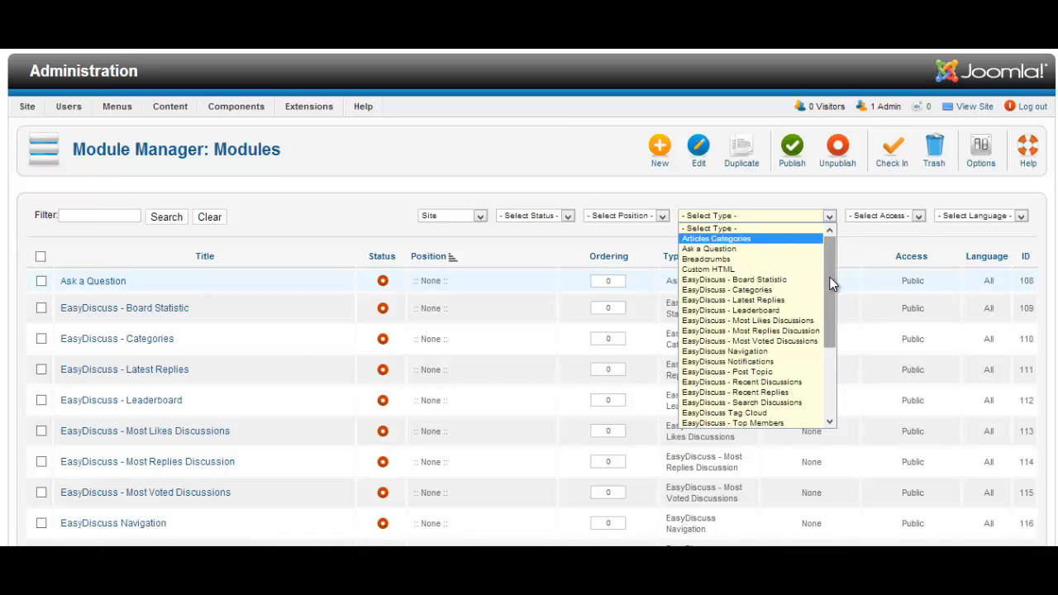
pyautogui.moveTo(832, 284); pyautogui.dragTo(832, 316)
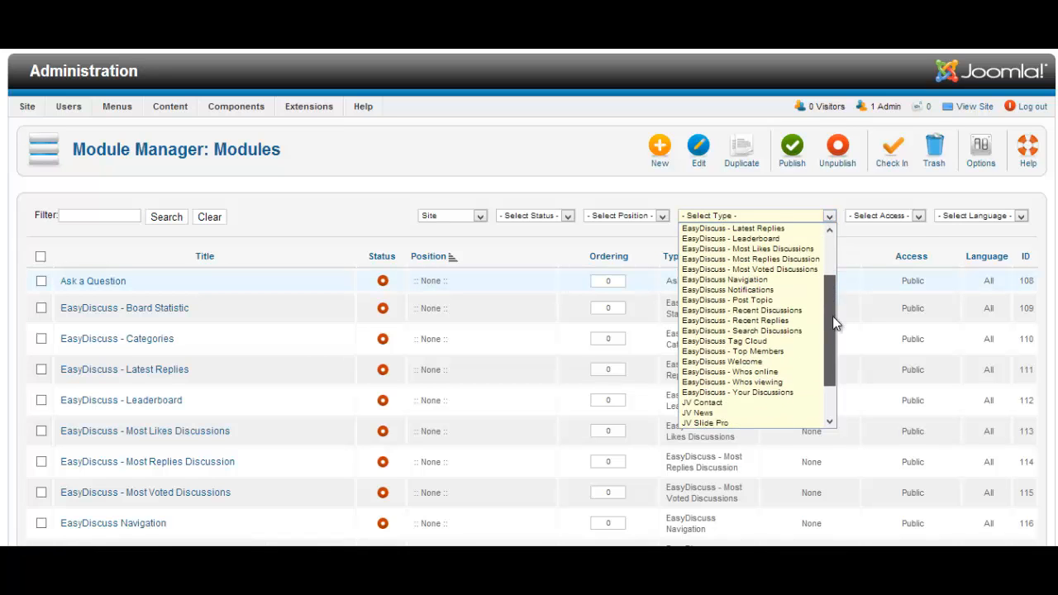
pyautogui.click(767, 361)
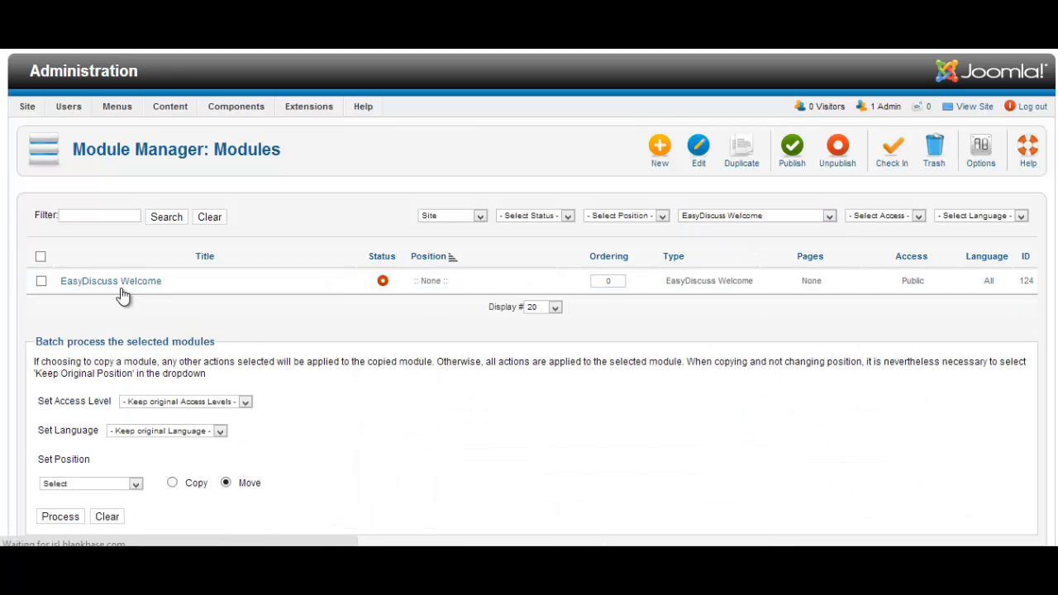
pyautogui.click(121, 283)
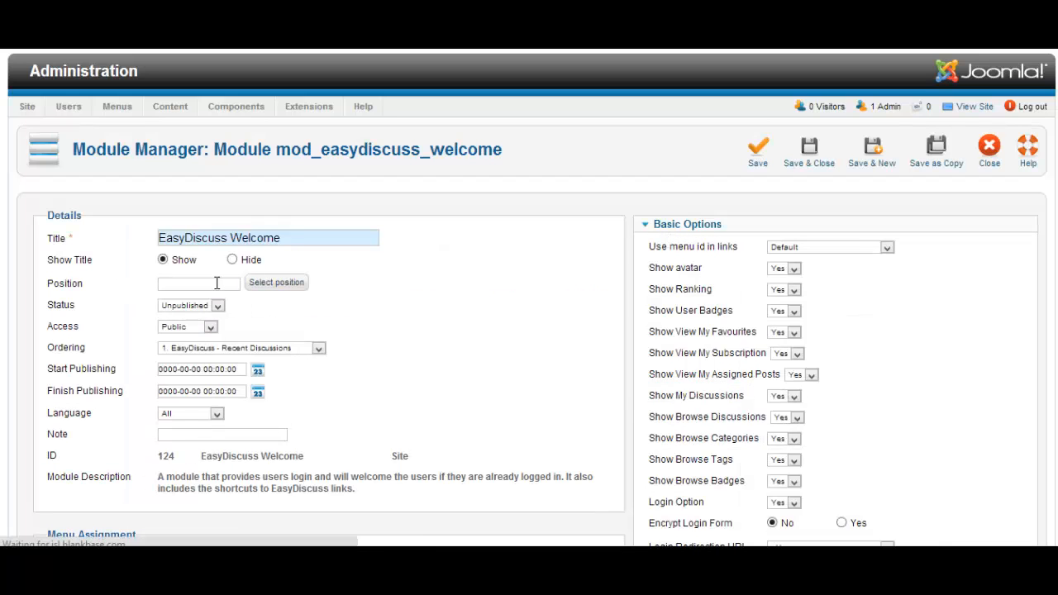
# Set the welcome module's position to right-1 and its title to Member Login
pyautogui.click(216, 282)
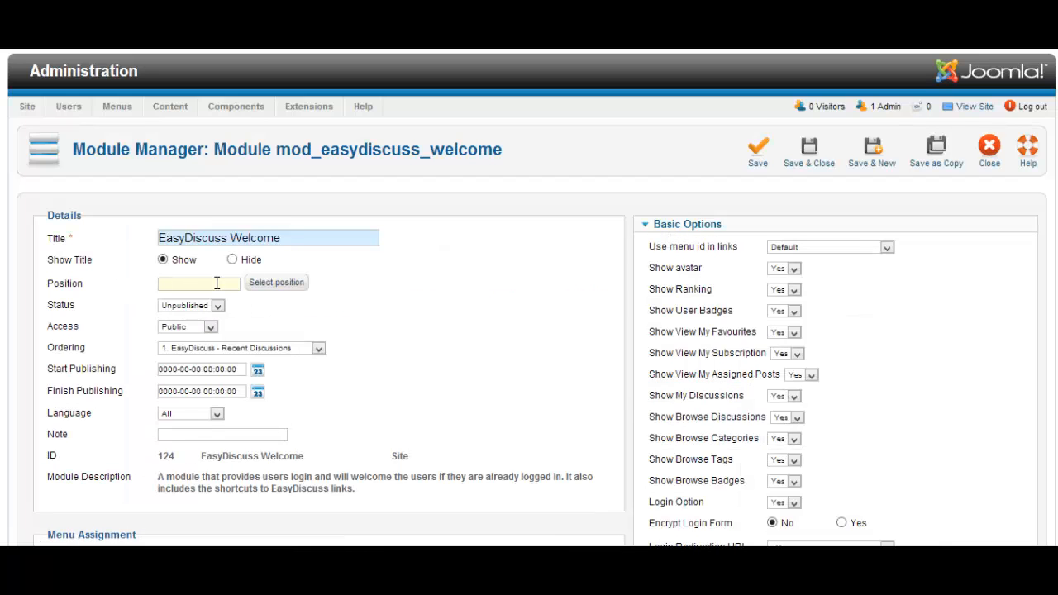
pyautogui.write('right')
pyautogui.click(219, 297)
pyautogui.tripleClick(245, 237)
pyautogui.write('Member')
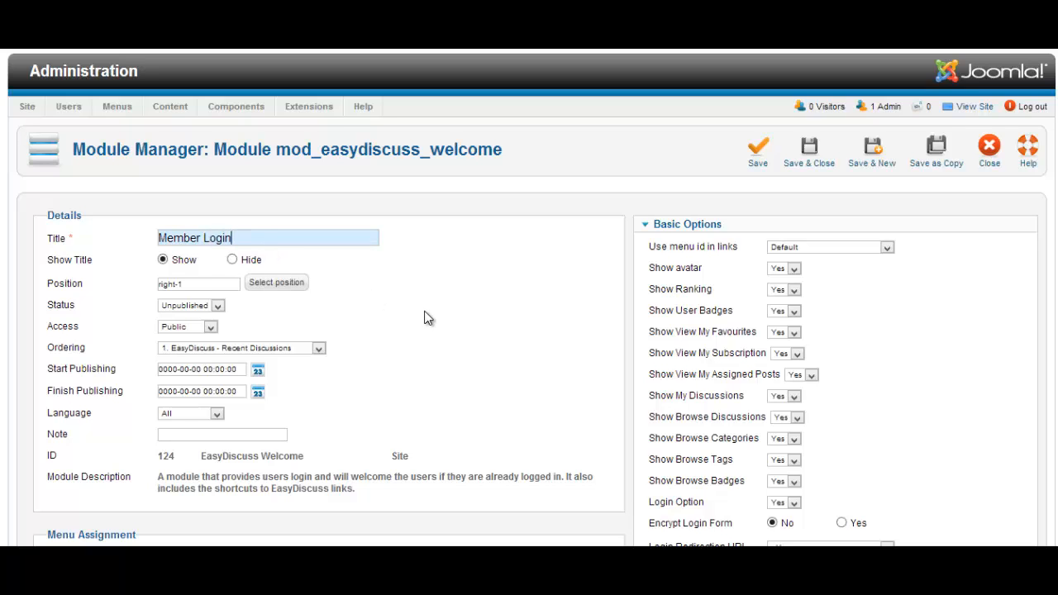
# Set the Member Login module's menu assignment to On all pages
pyautogui.scroll(-4, 422, 314)
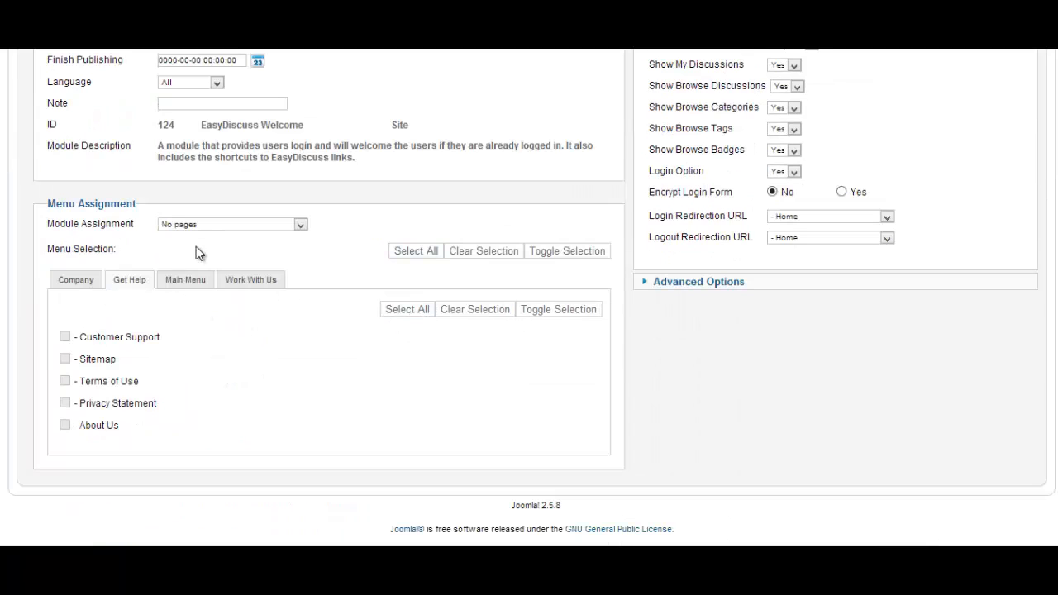
pyautogui.click(211, 229)
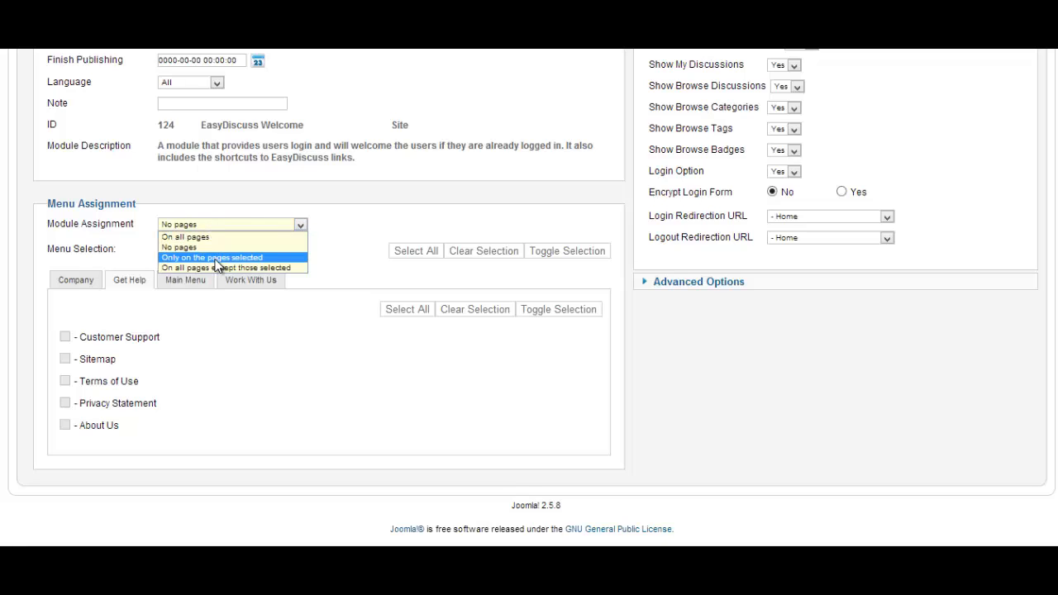
pyautogui.click(215, 258)
pyautogui.click(193, 281)
pyautogui.click(203, 231)
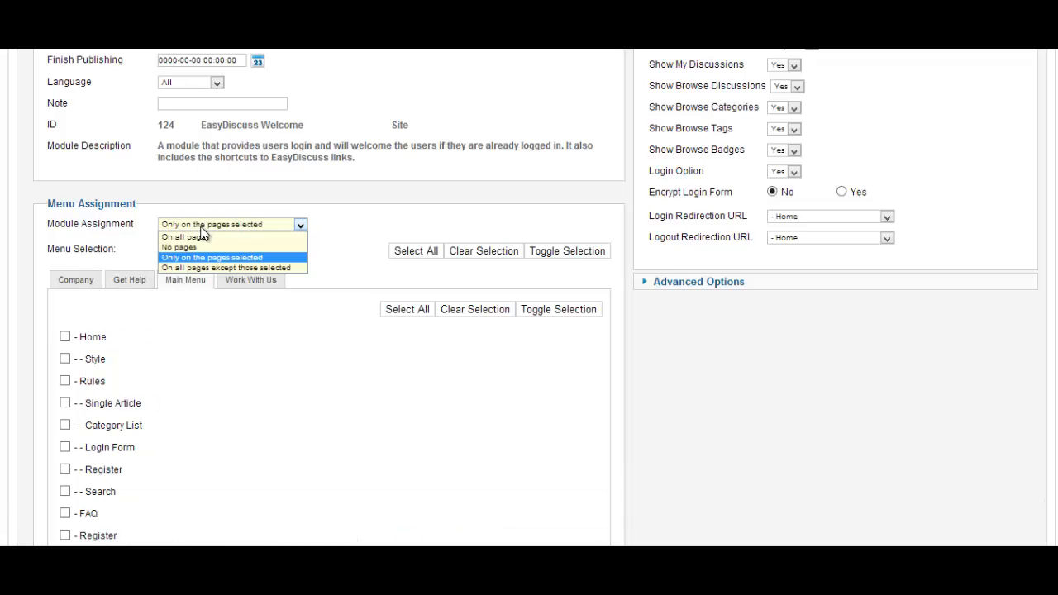
pyautogui.click(202, 236)
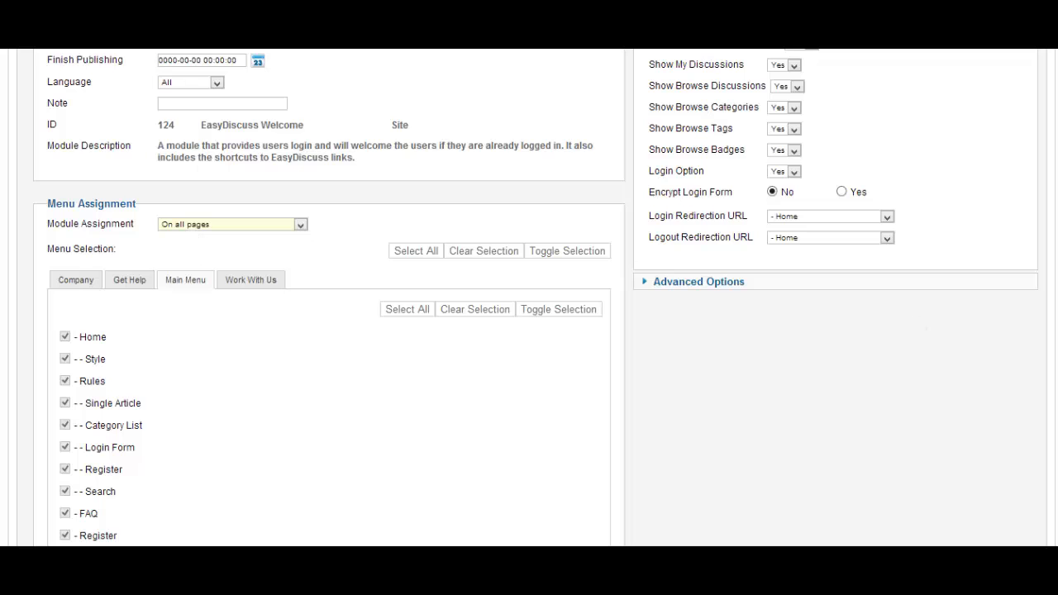
# Review the module's basic options, including the login redirection URL choices and the Use menu id in links setting
pyautogui.scroll(5, 529, 297)
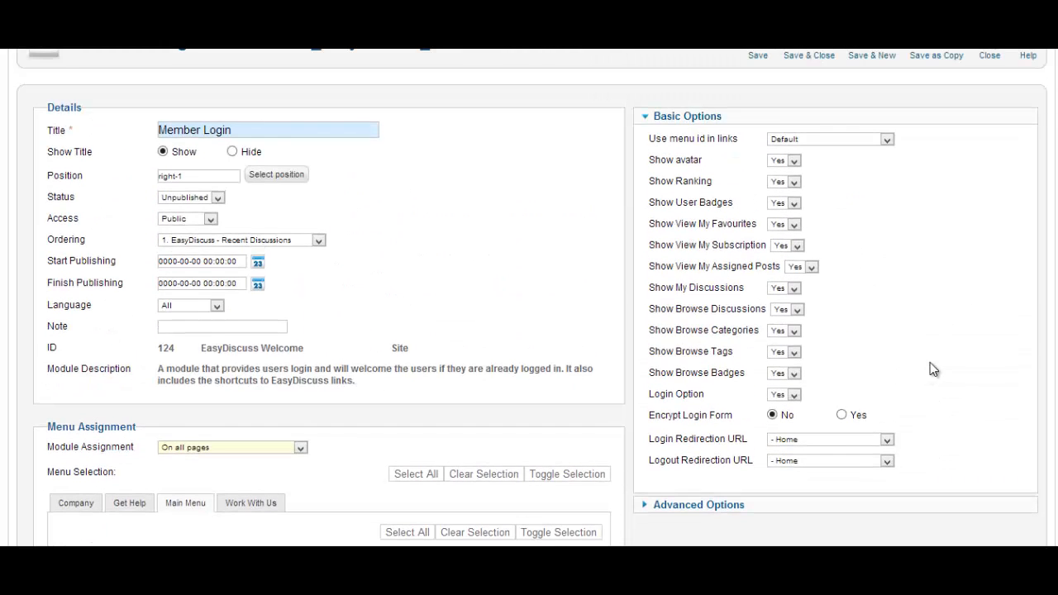
pyautogui.scroll(-3, 933, 369)
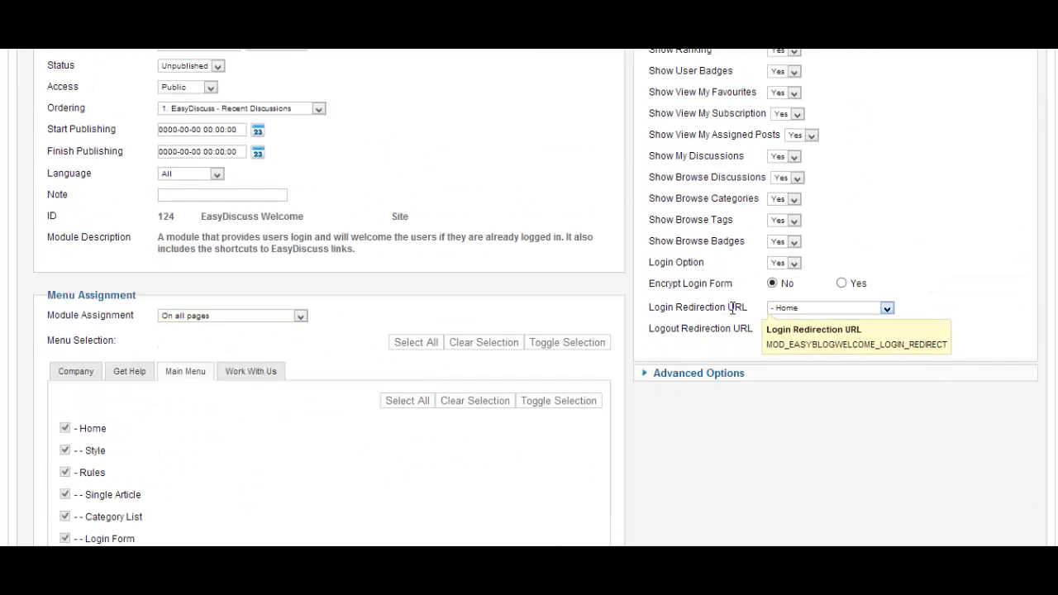
pyautogui.moveTo(747, 308); pyautogui.dragTo(661, 317)
pyautogui.click(1004, 323)
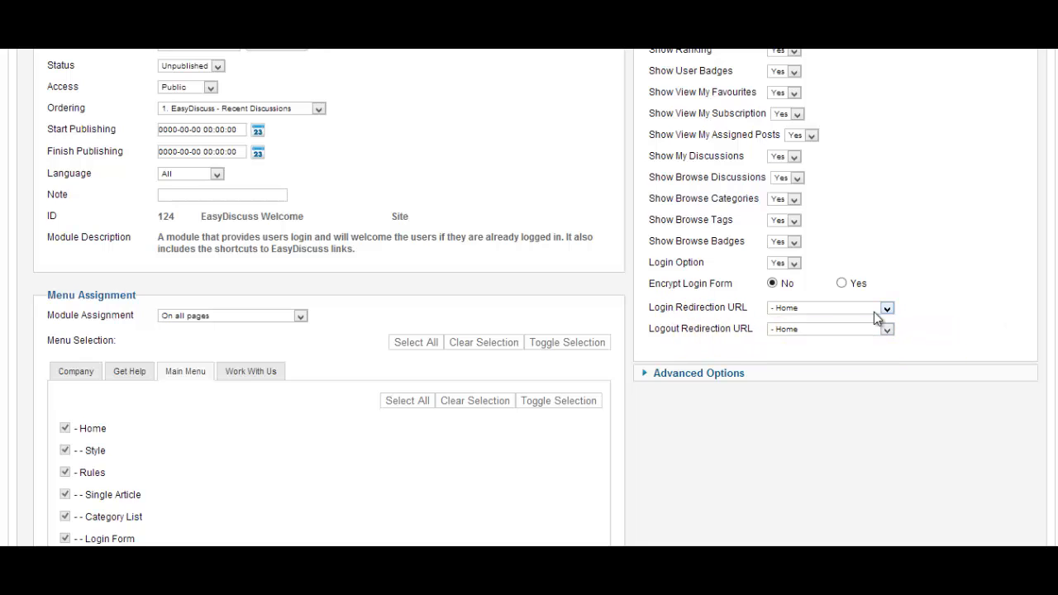
pyautogui.click(889, 312)
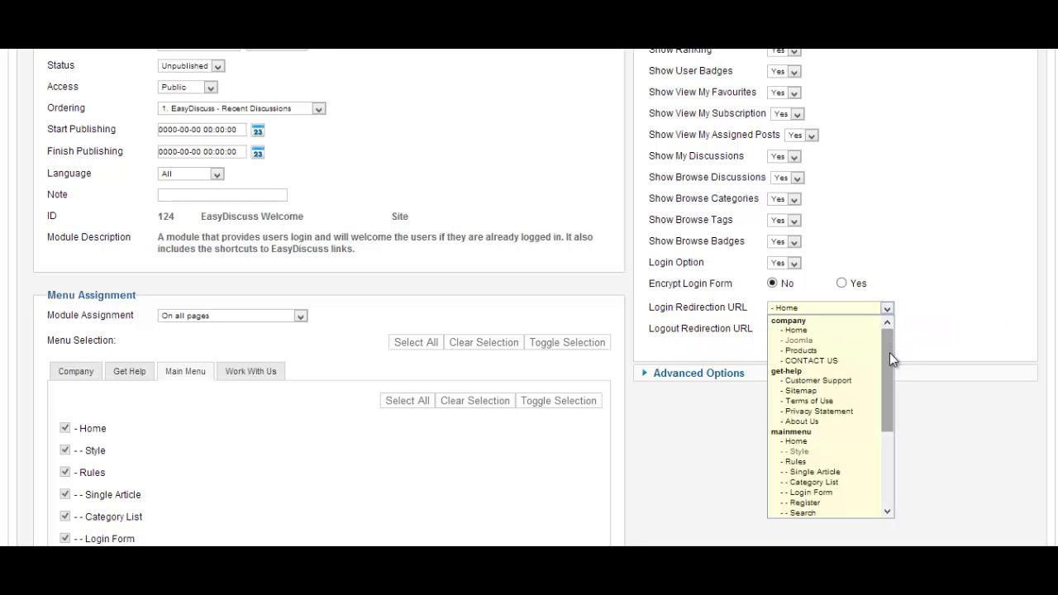
pyautogui.moveTo(888, 356); pyautogui.dragTo(896, 321)
pyautogui.click(953, 289)
pyautogui.scroll(5, 529, 297)
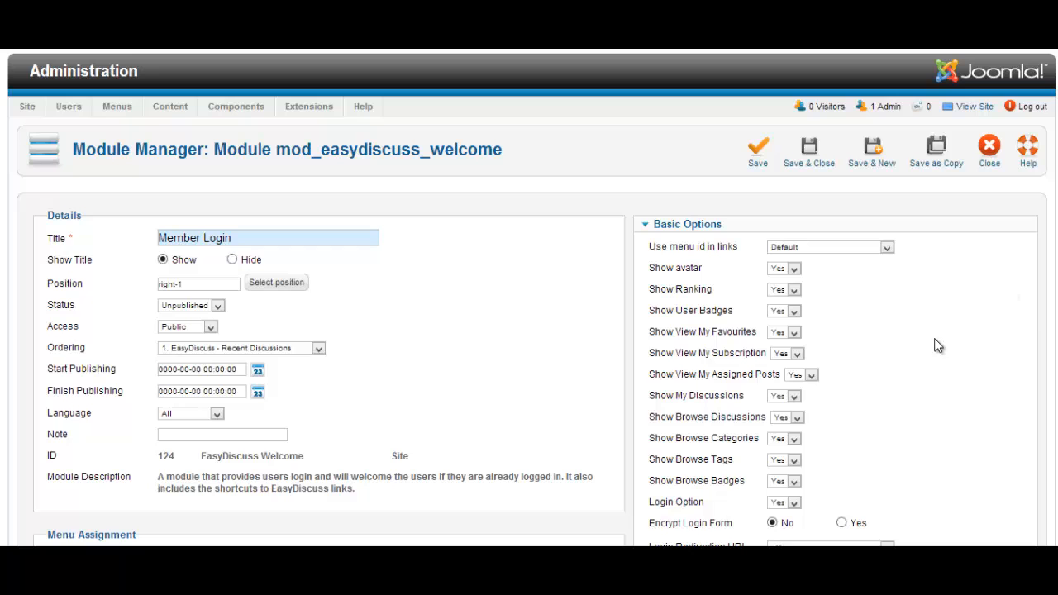
pyautogui.click(871, 249)
pyautogui.click(1004, 263)
pyautogui.scroll(-4, 523, 313)
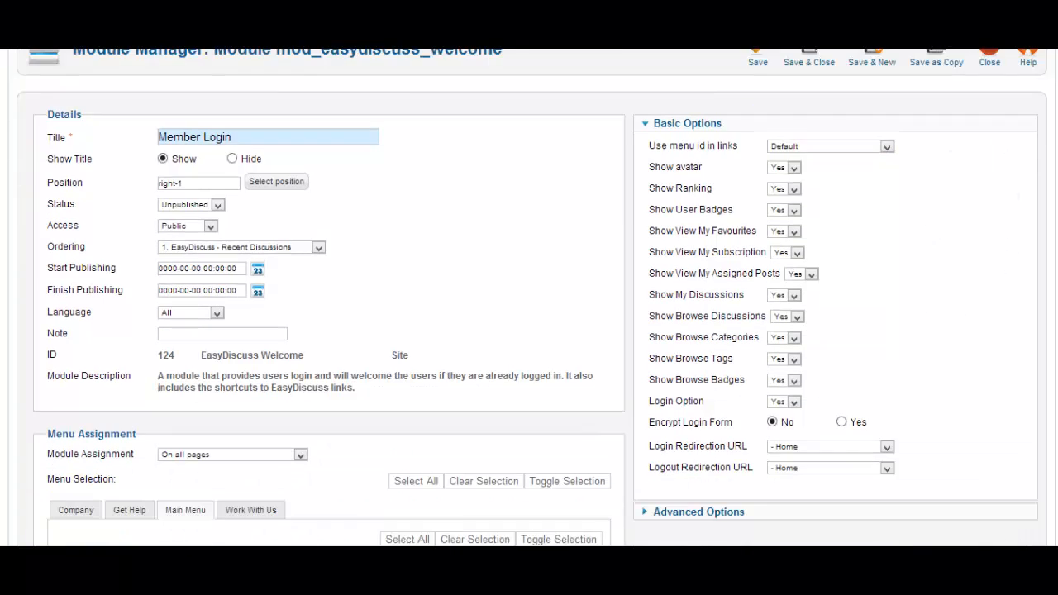
pyautogui.scroll(4, 523, 313)
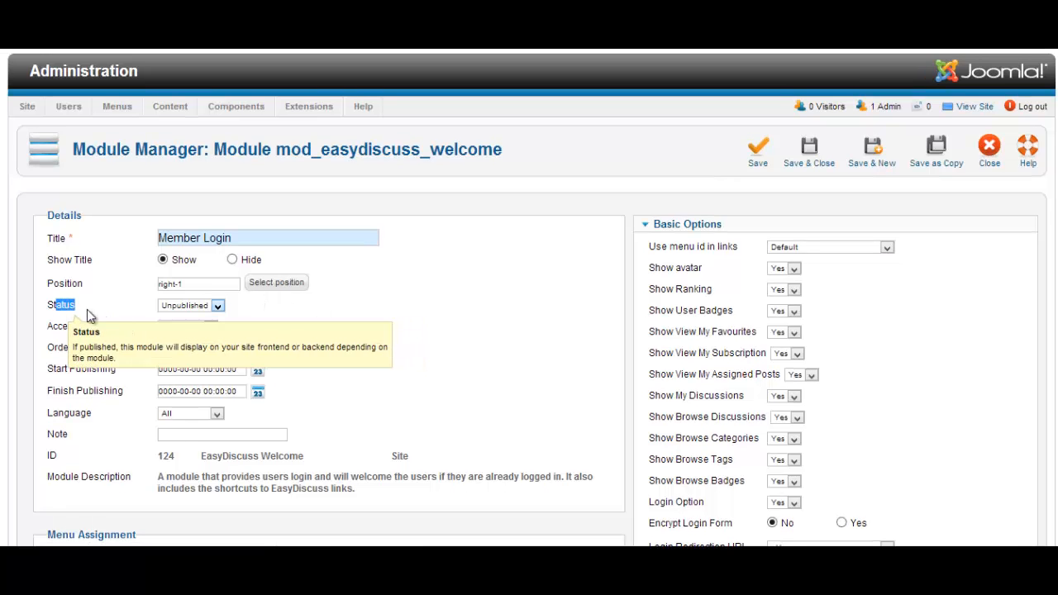
# Set the Member Login module's status to Published and save the module
pyautogui.click(184, 306)
pyautogui.click(183, 317)
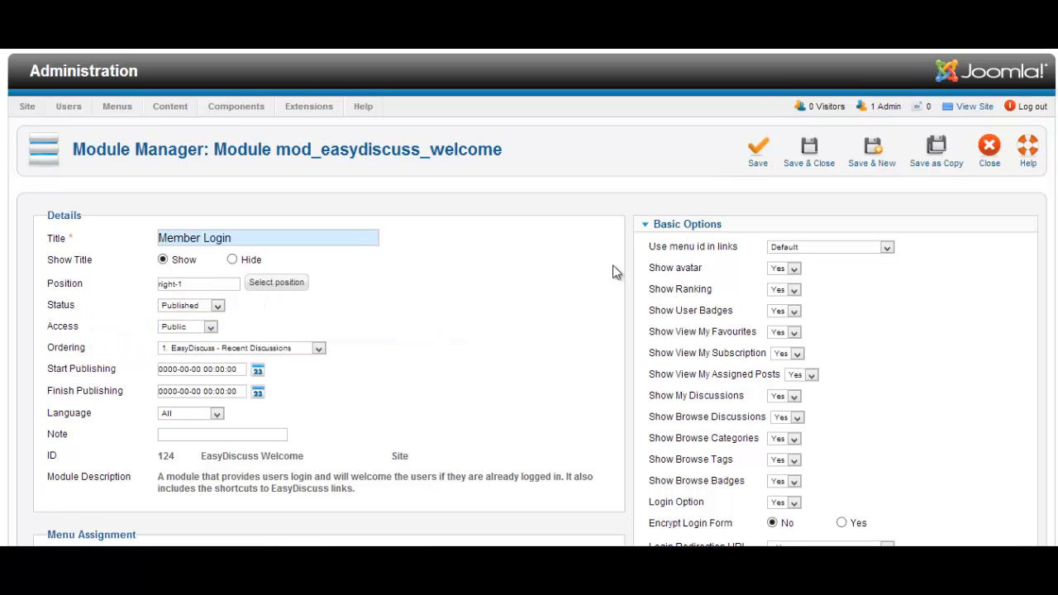
pyautogui.click(758, 151)
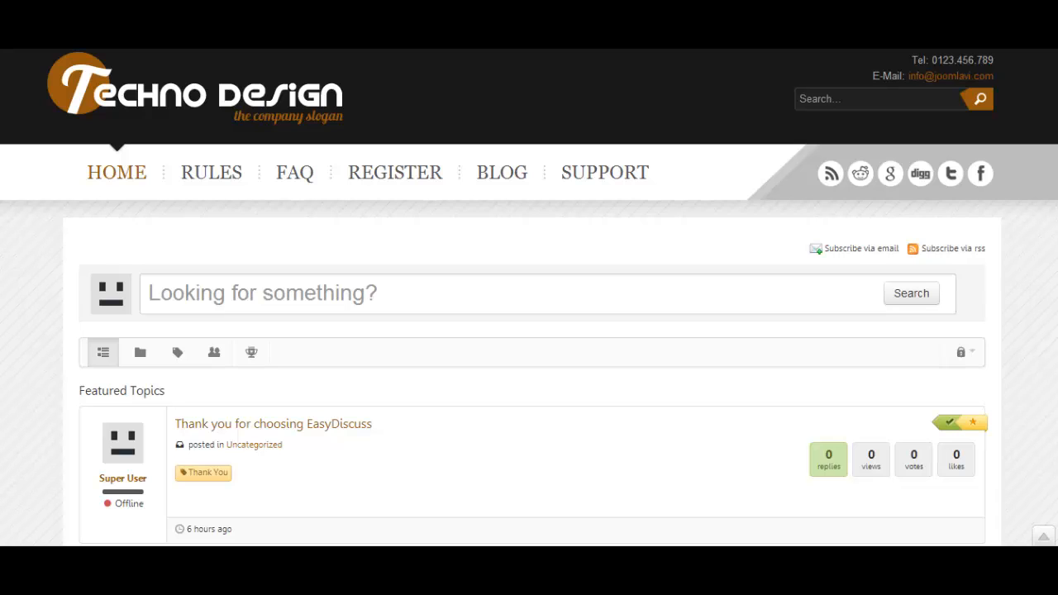
# Reload the forum's home page on the live site and check the Member Login module in the sidebar
pyautogui.scroll(-2, 529, 298)
pyautogui.scroll(2, 529, 298)
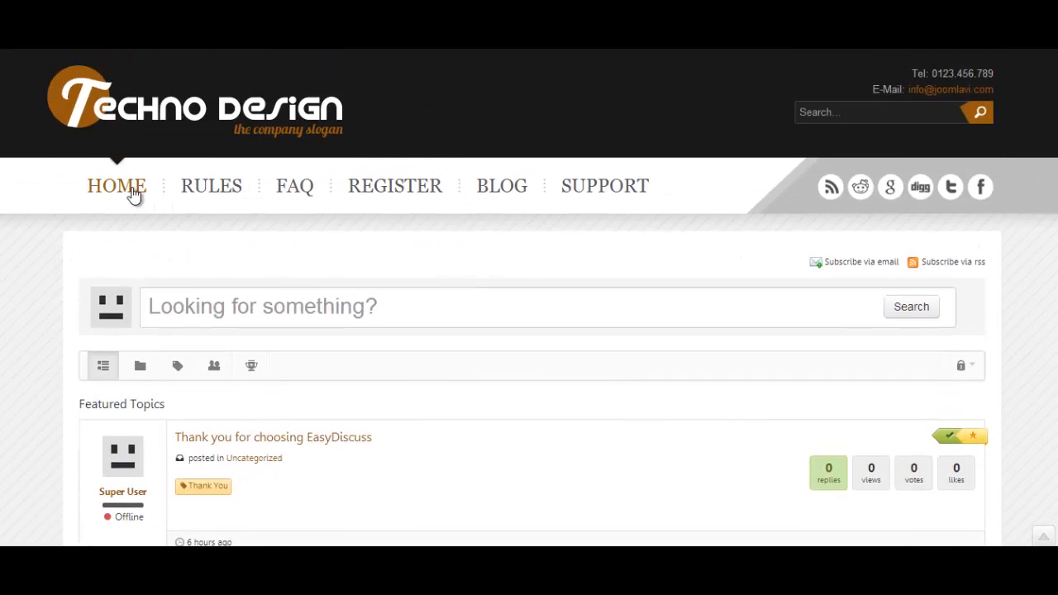
pyautogui.click(125, 182)
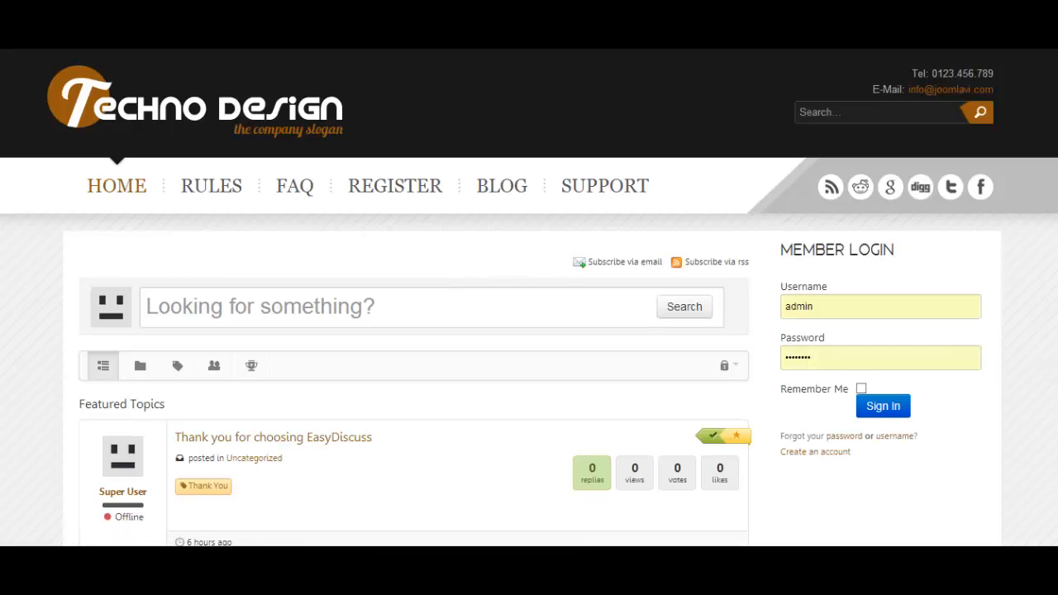
pyautogui.scroll(-2, 529, 298)
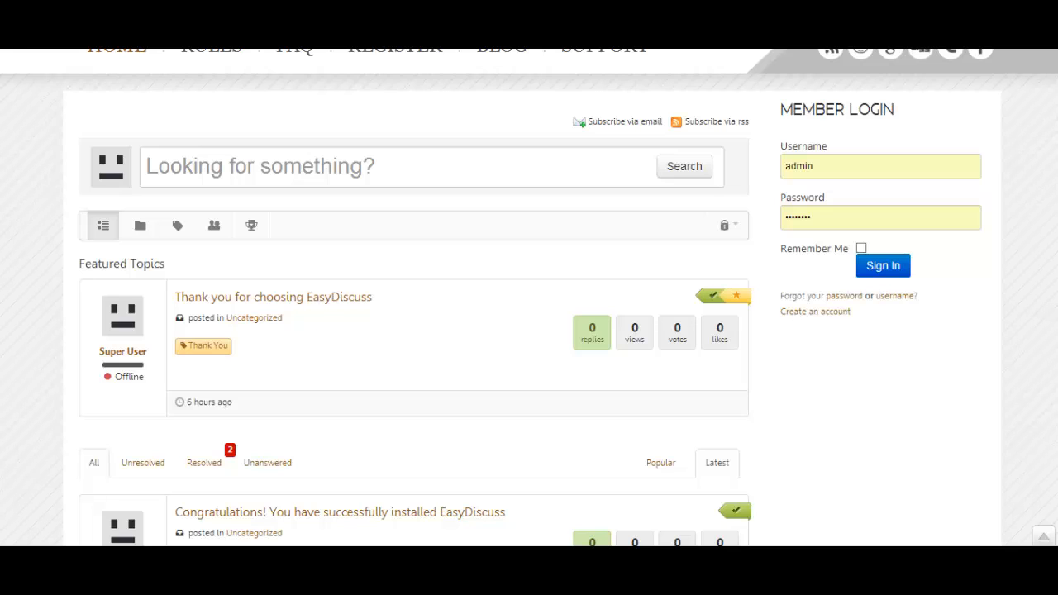
pyautogui.scroll(1, 892, 193)
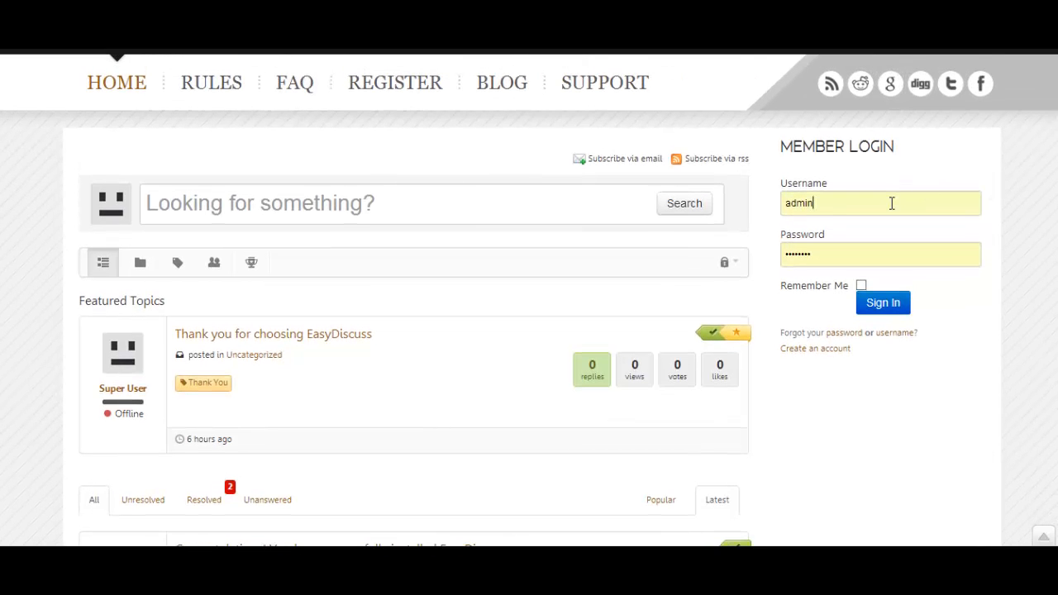
pyautogui.scroll(-1, 1041, 220)
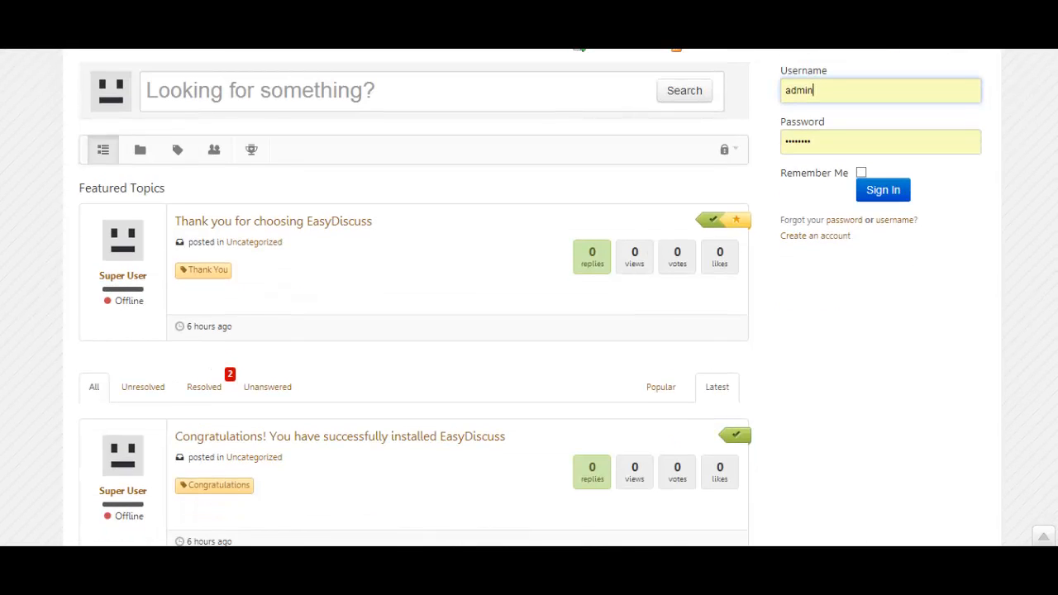
pyautogui.scroll(2, 696, 322)
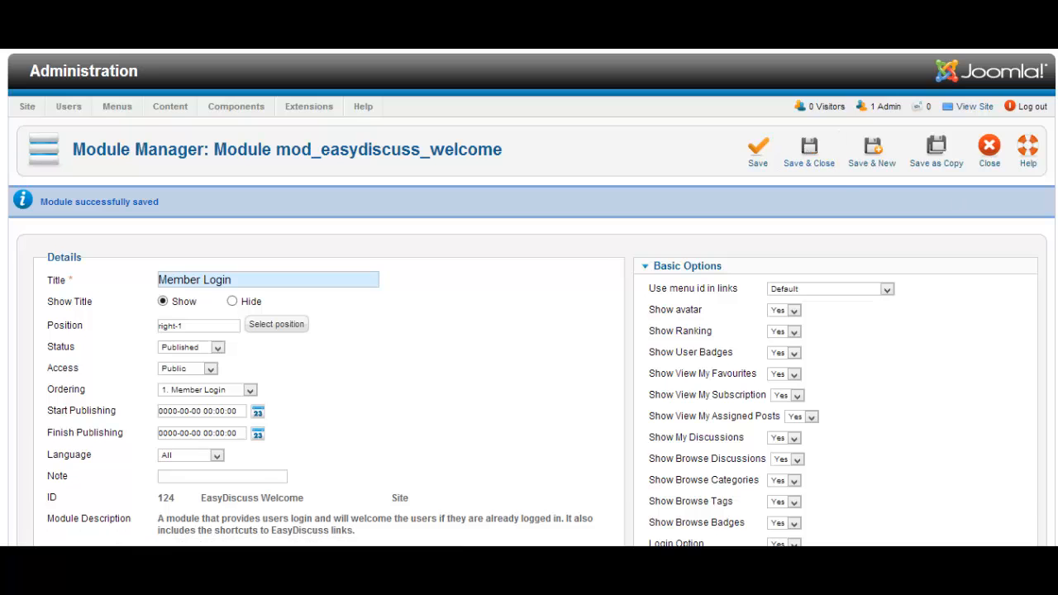
# Show the Member Login module's advanced options, then save and close the module
pyautogui.scroll(-4, 765, 347)
pyautogui.click(709, 320)
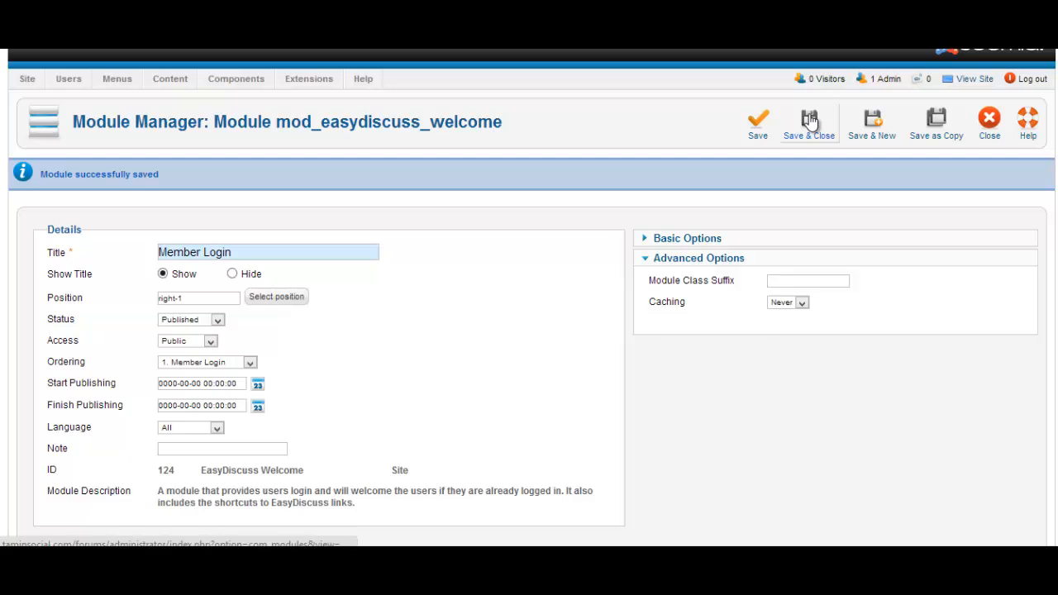
pyautogui.click(810, 122)
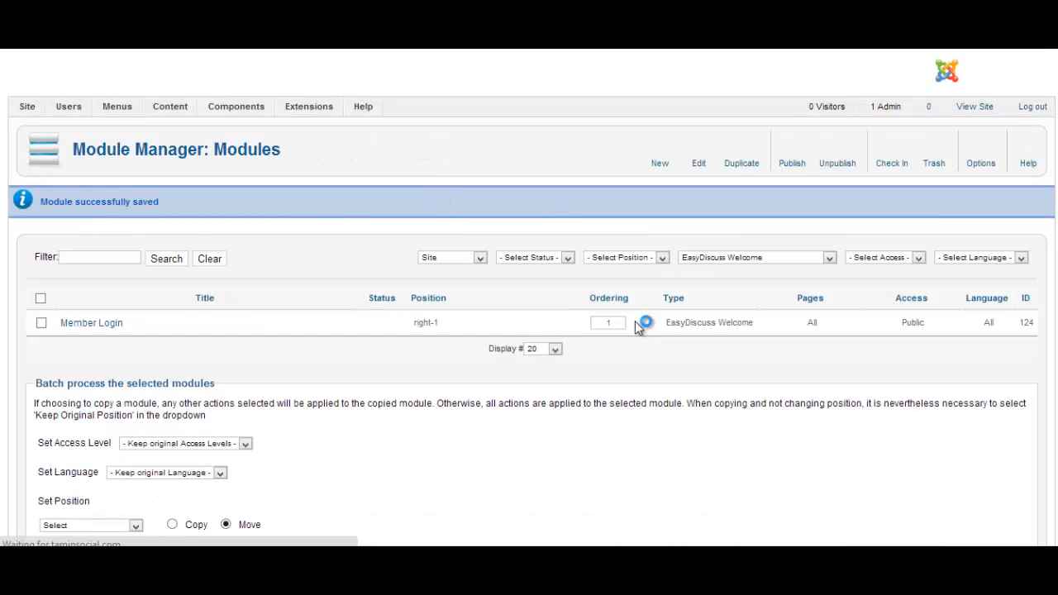
# Filter the module list by the EasyDiscuss - Categories type and open that module for editing
pyautogui.click(829, 258)
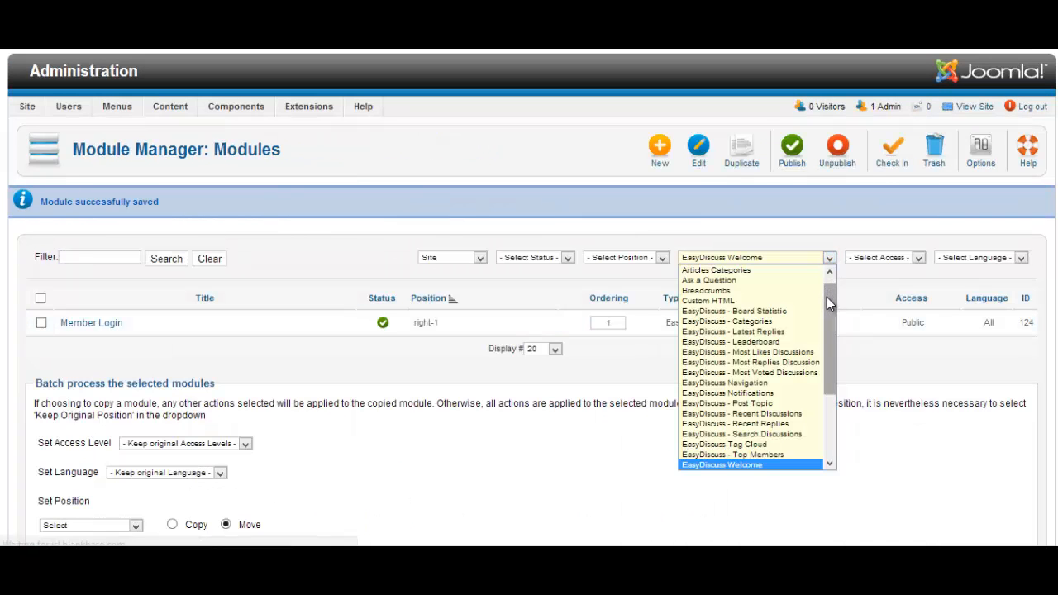
pyautogui.moveTo(828, 298); pyautogui.dragTo(828, 301)
pyautogui.click(738, 318)
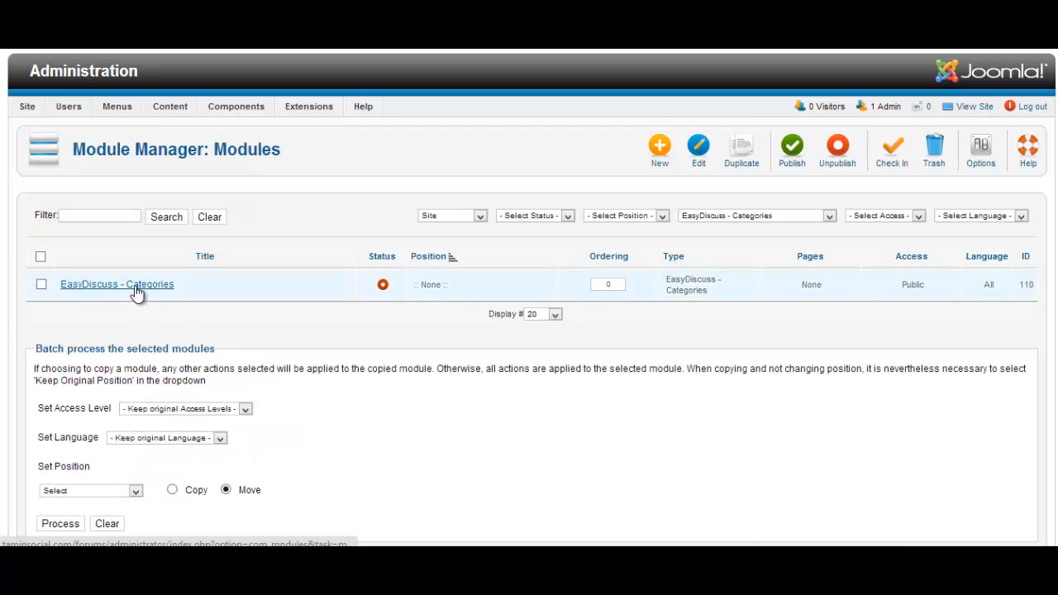
pyautogui.click(160, 284)
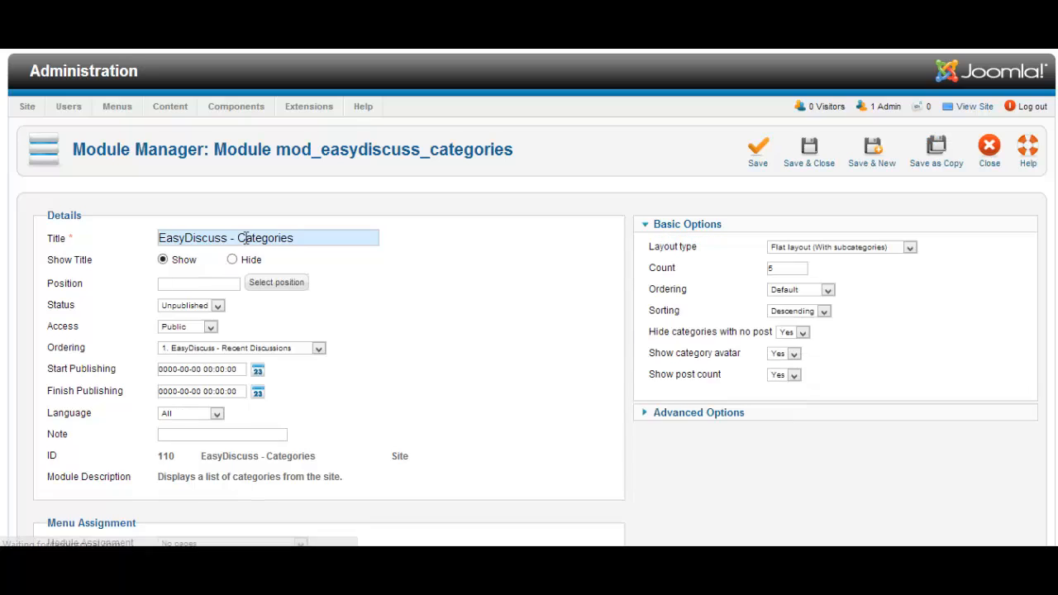
# Rename the categories module to Forum Categories and set its position to right-1
pyautogui.moveTo(239, 238); pyautogui.dragTo(159, 238)
pyautogui.write('Forum')
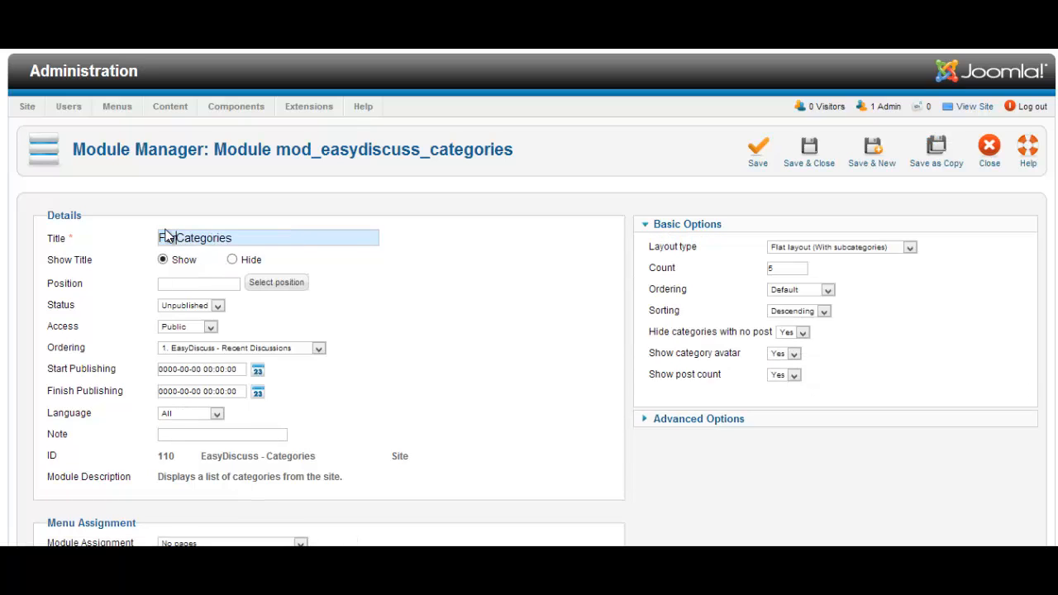
pyautogui.click(180, 282)
pyautogui.write('right')
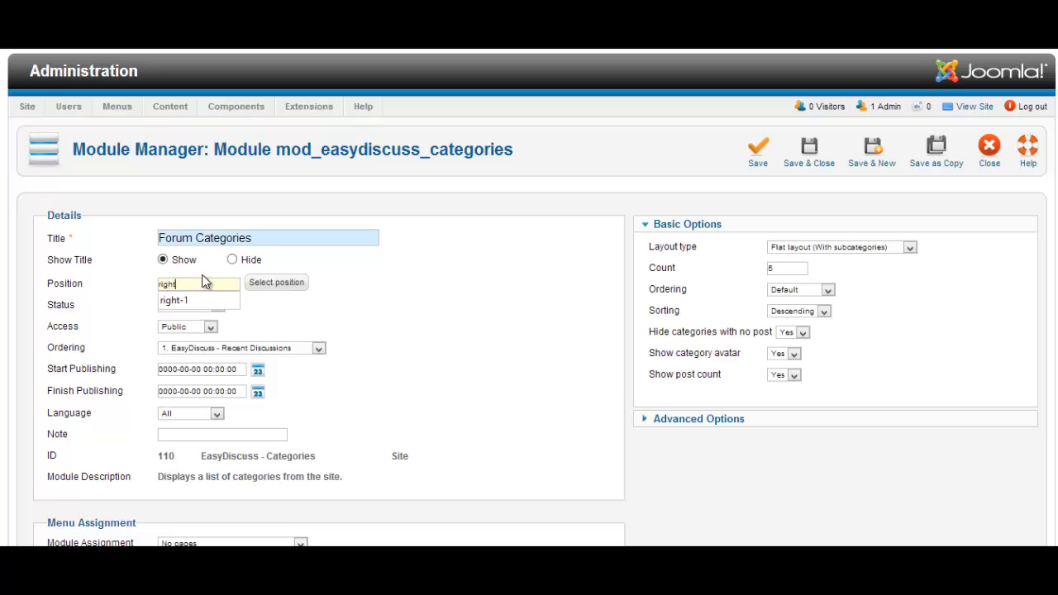
pyautogui.click(195, 300)
# Set the Forum Categories module's count to 10 and its category ordering to Alphabetical
pyautogui.doubleClick(779, 270)
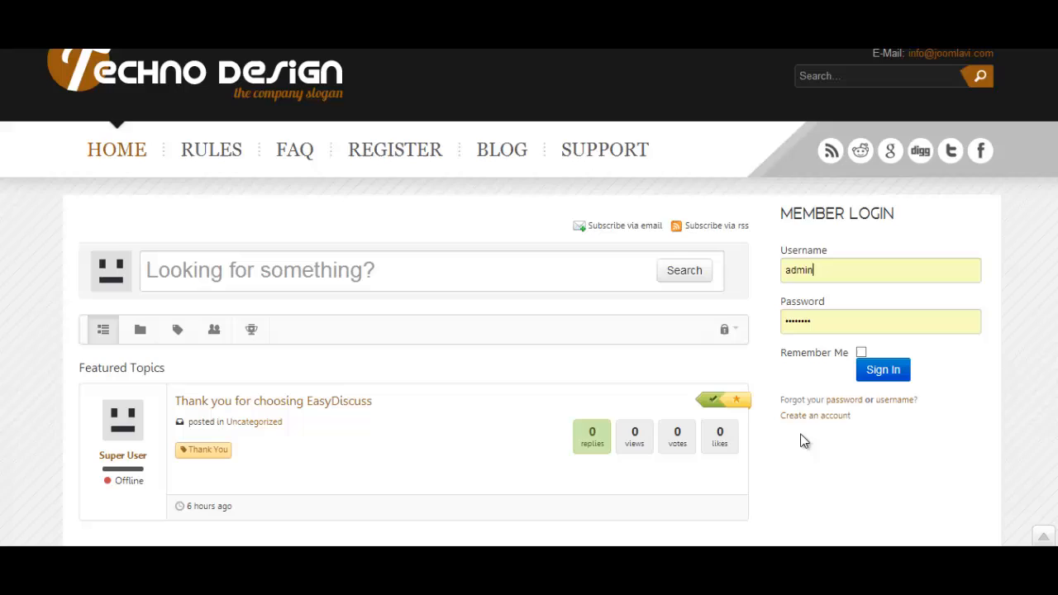
pyautogui.scroll(-5, 879, 438)
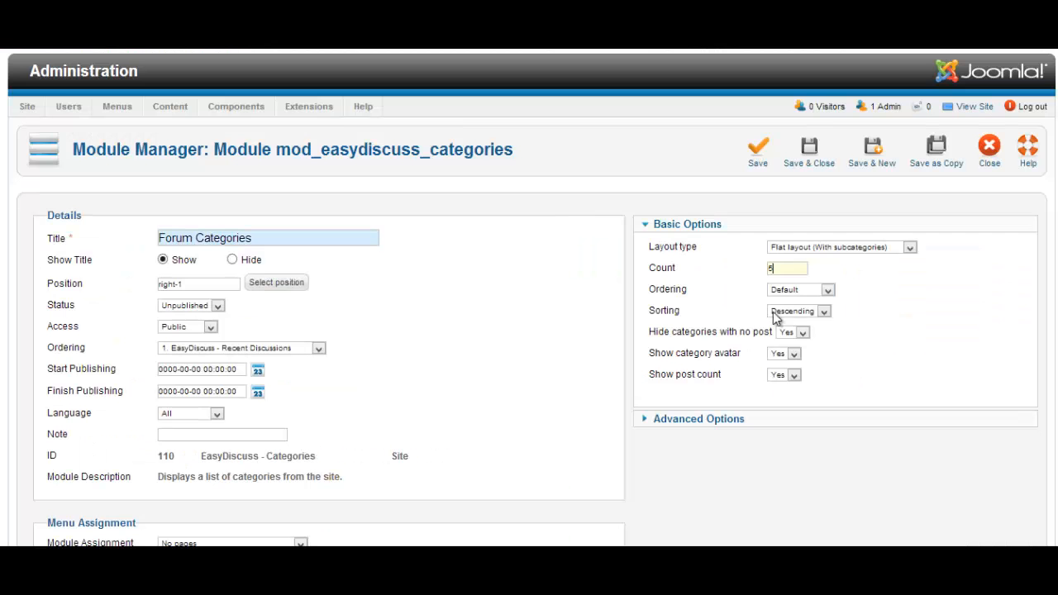
pyautogui.doubleClick(781, 264)
pyautogui.write('10')
pyautogui.click(811, 291)
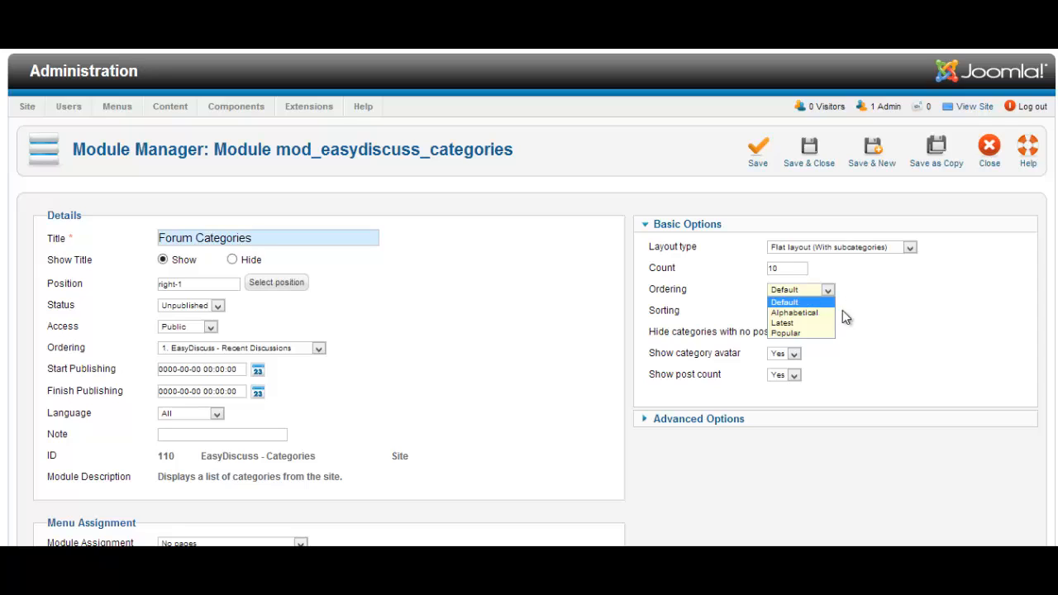
pyautogui.click(830, 313)
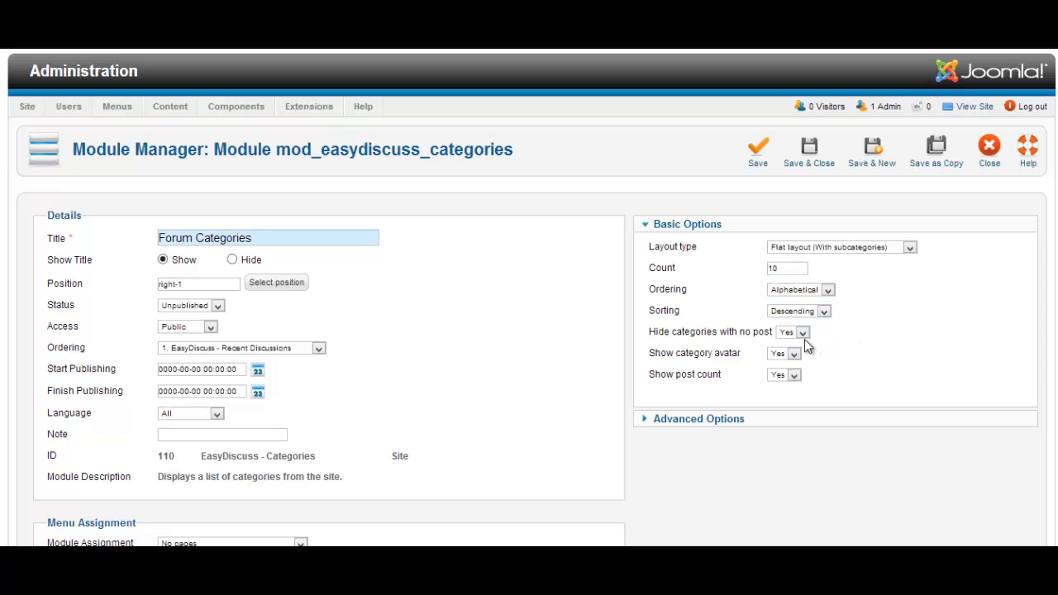
# Check the sorting choices and set Hide categories with no post to No
pyautogui.click(810, 312)
pyautogui.click(891, 354)
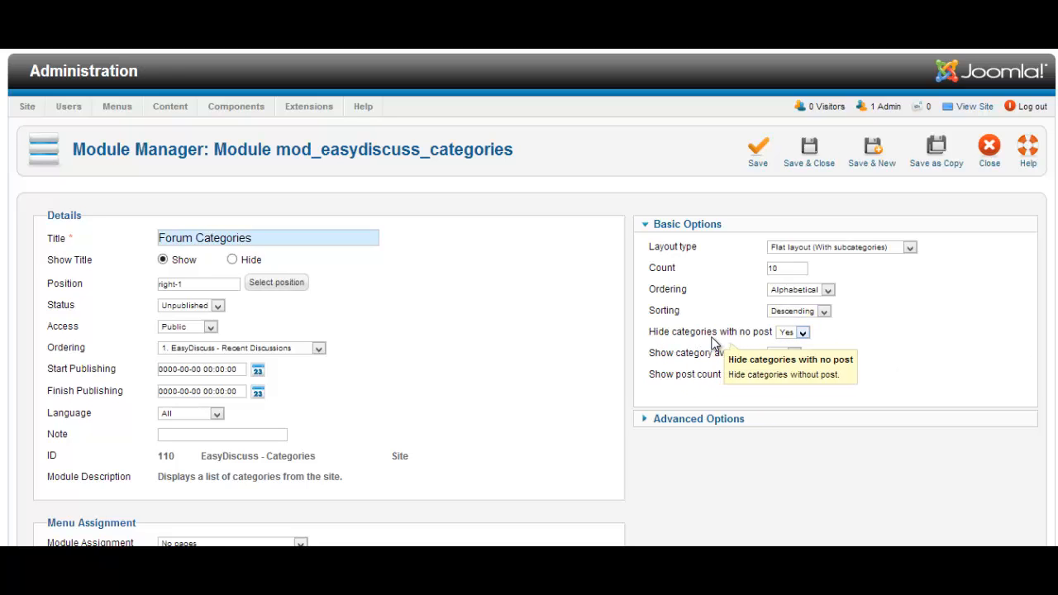
pyautogui.click(799, 332)
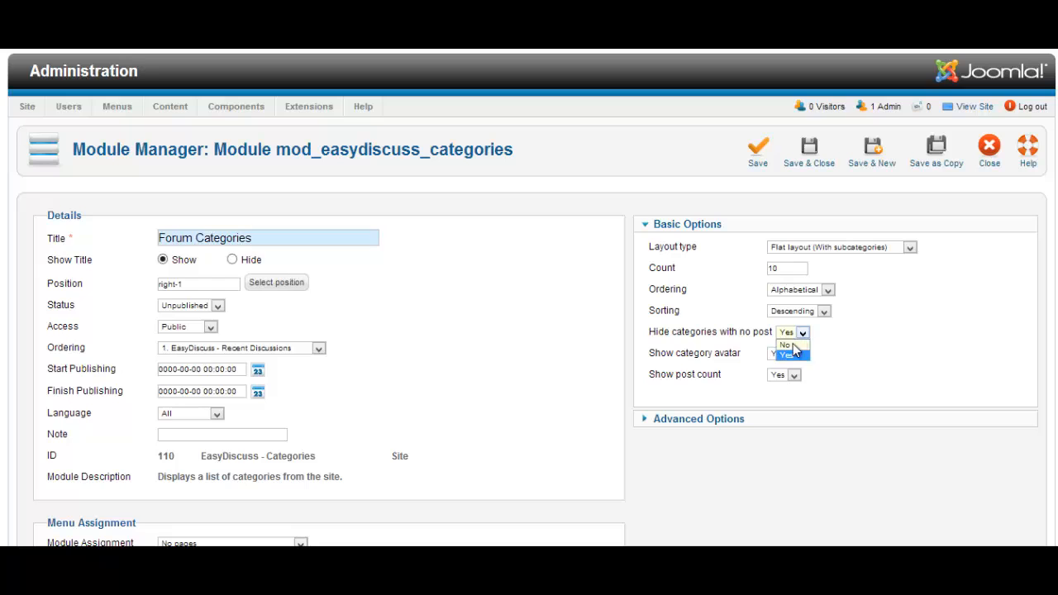
pyautogui.click(787, 344)
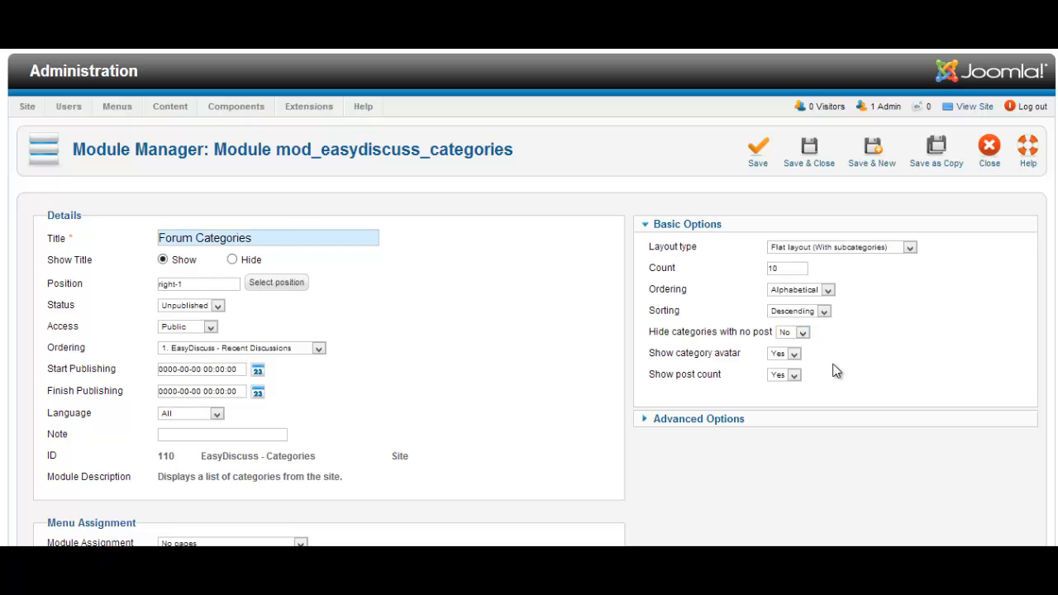
# Show the advanced options and set the Forum Categories module's menu assignment to On all pages
pyautogui.scroll(-3, 855, 361)
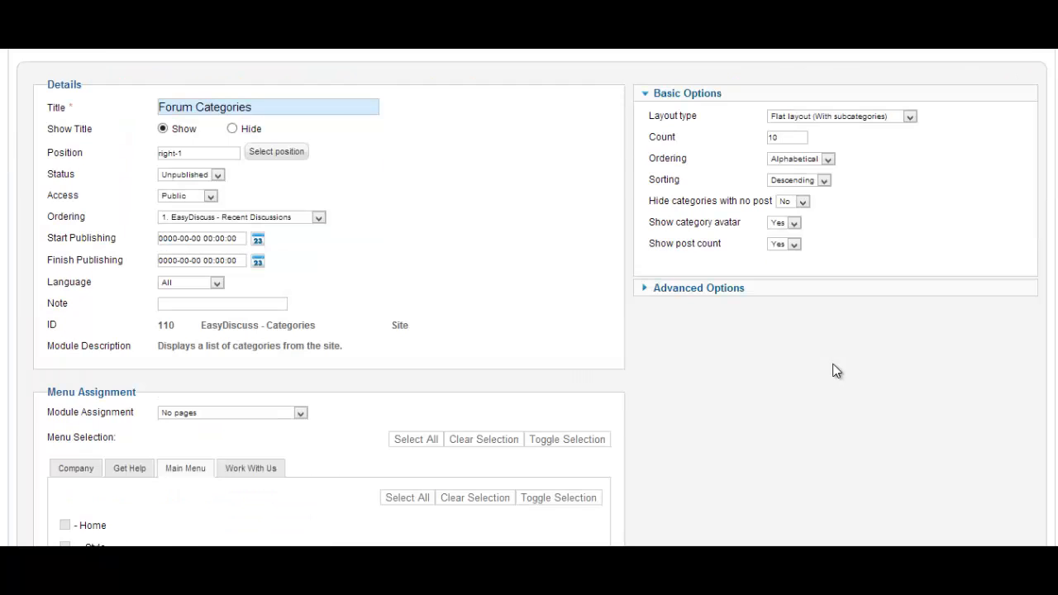
pyautogui.click(721, 288)
pyautogui.scroll(-3, 1022, 309)
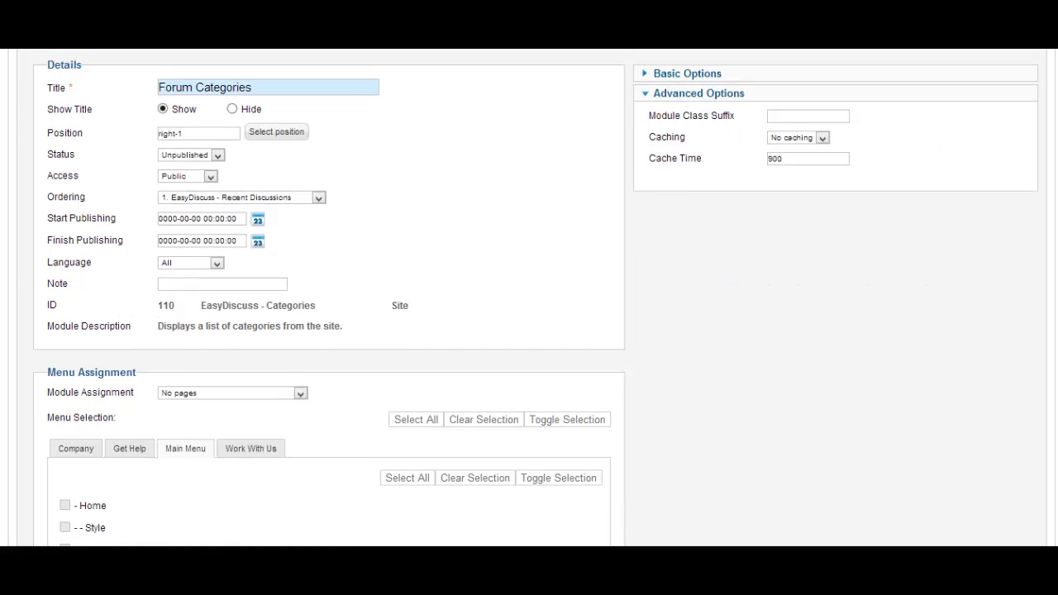
pyautogui.click(254, 283)
pyautogui.click(246, 291)
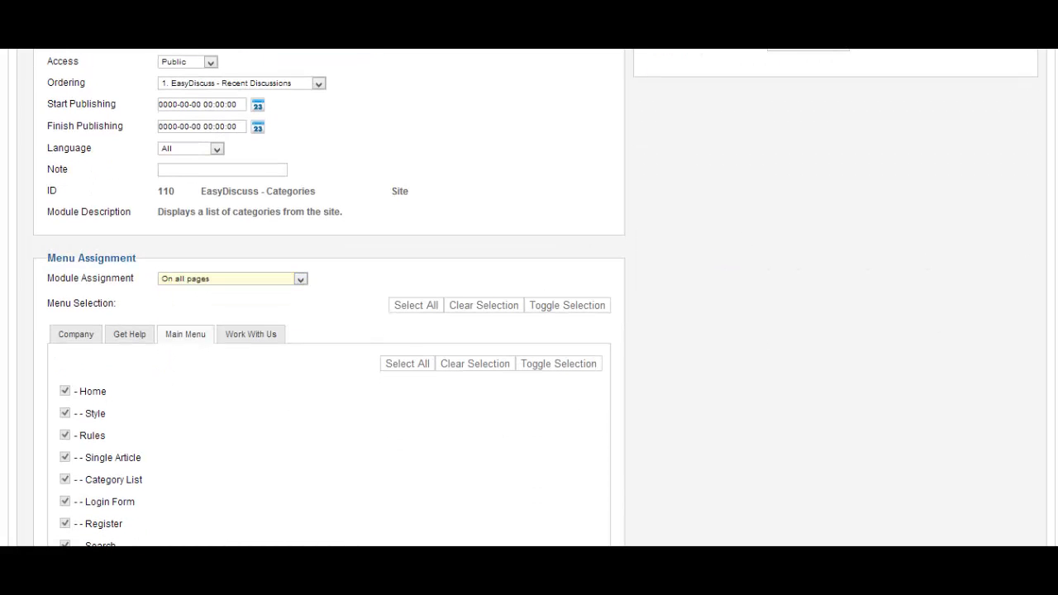
# Set the Forum Categories module's status to Published and save the module
pyautogui.scroll(6, 780, 224)
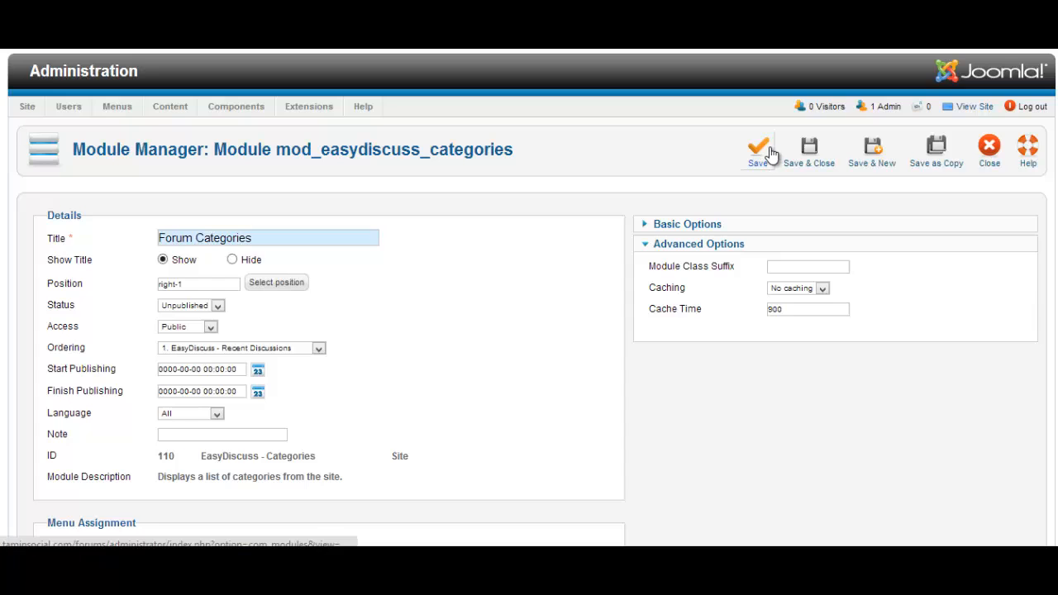
pyautogui.click(218, 305)
pyautogui.click(178, 317)
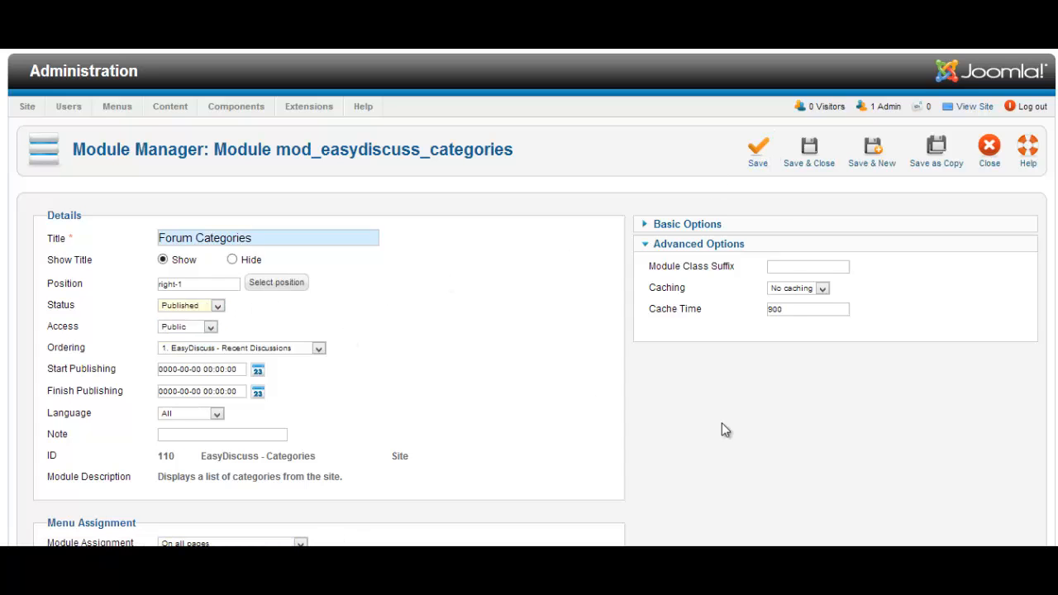
pyautogui.click(757, 149)
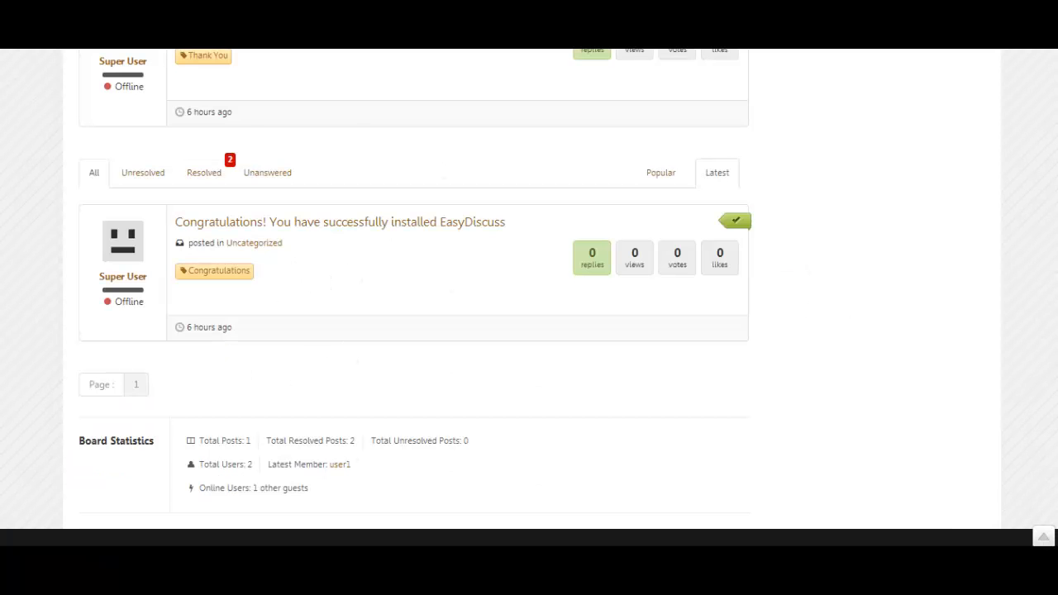
# Reload the forum's home page and examine the order of the Forum Categories and Member Login modules in the sidebar
pyautogui.rightClick(932, 180)
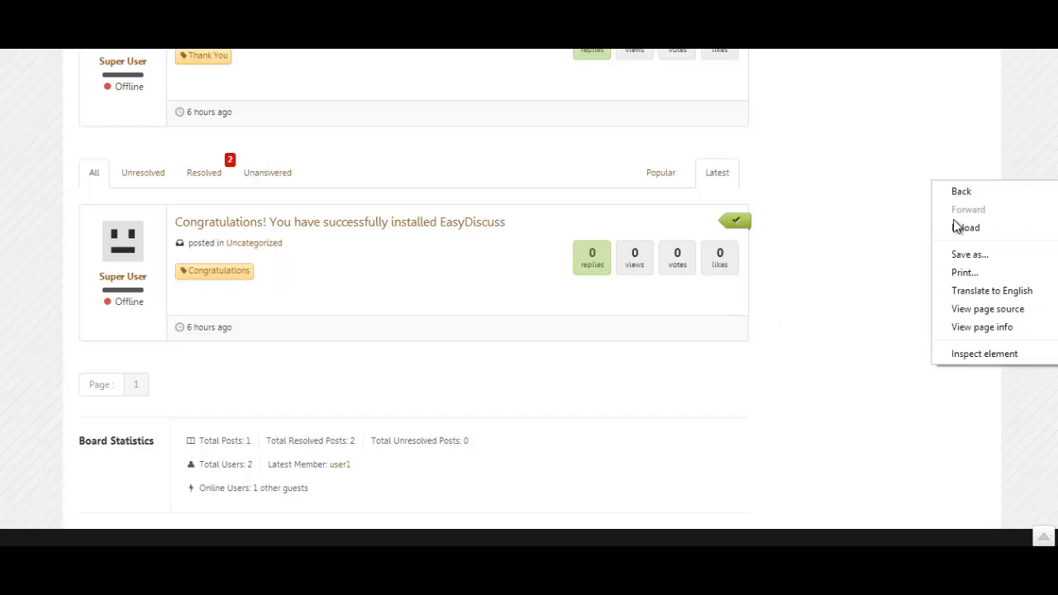
pyautogui.click(954, 222)
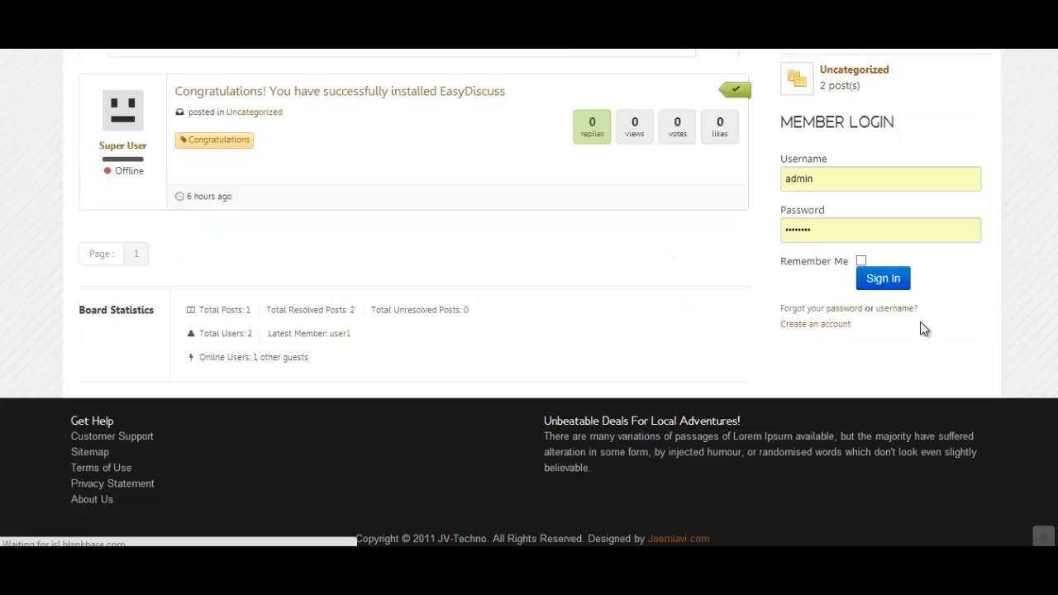
pyautogui.scroll(3, 926, 319)
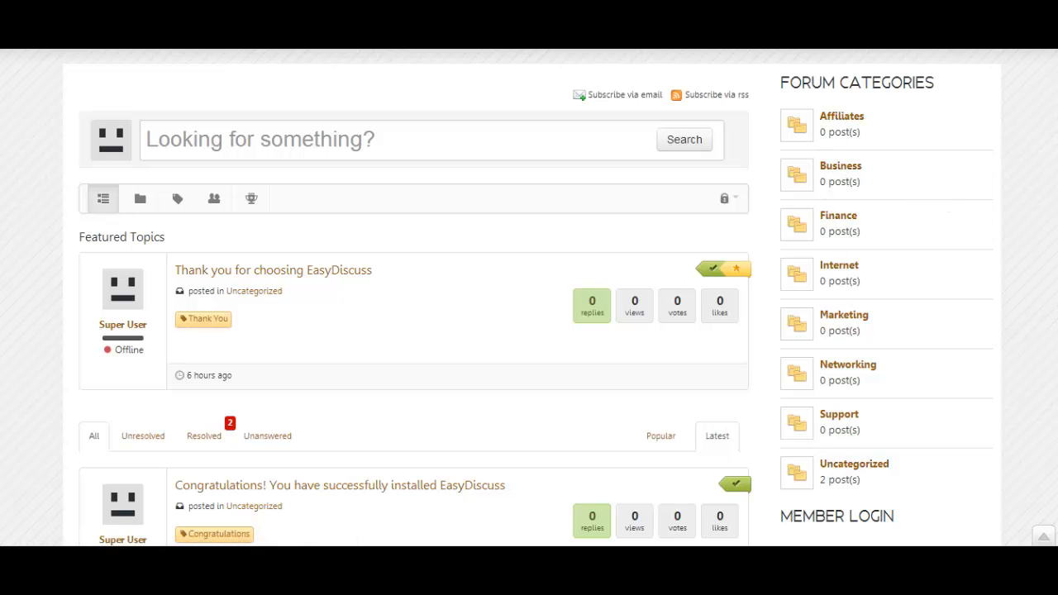
pyautogui.scroll(2, 529, 297)
pyautogui.scroll(-4, 529, 297)
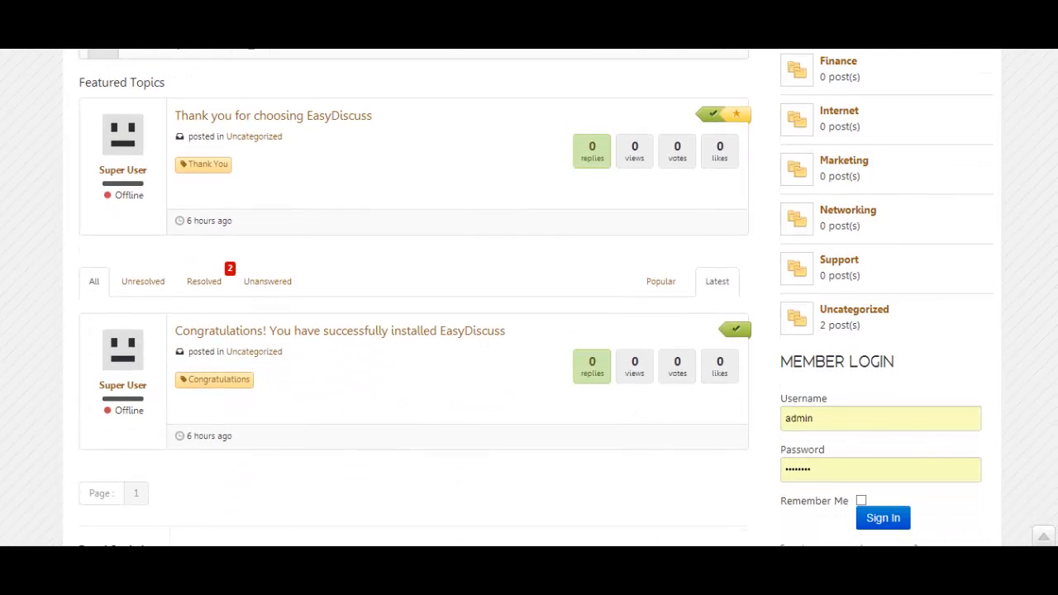
pyautogui.scroll(-1, 1050, 406)
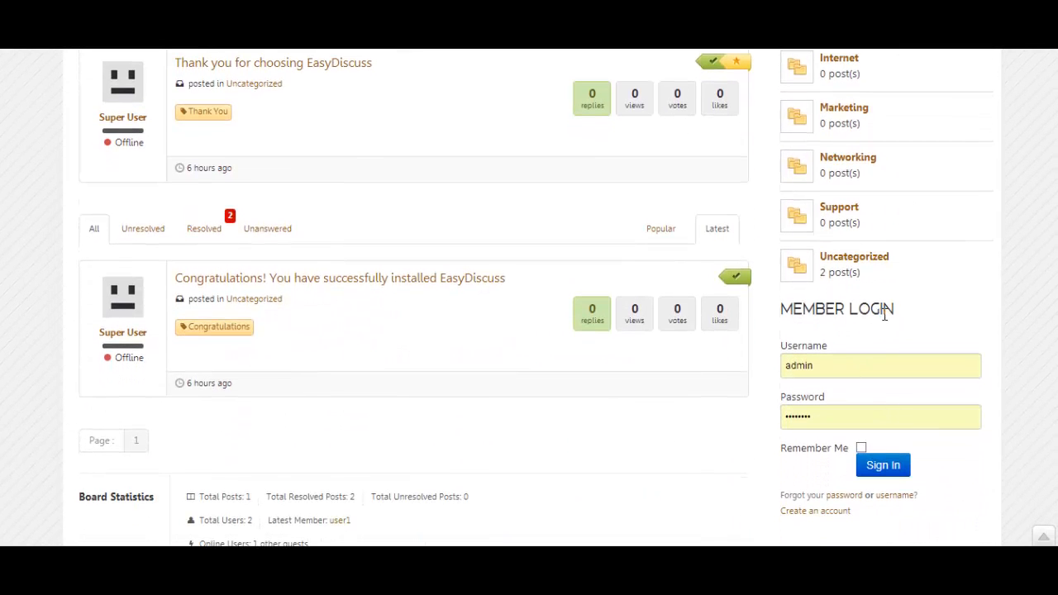
pyautogui.scroll(5, 926, 182)
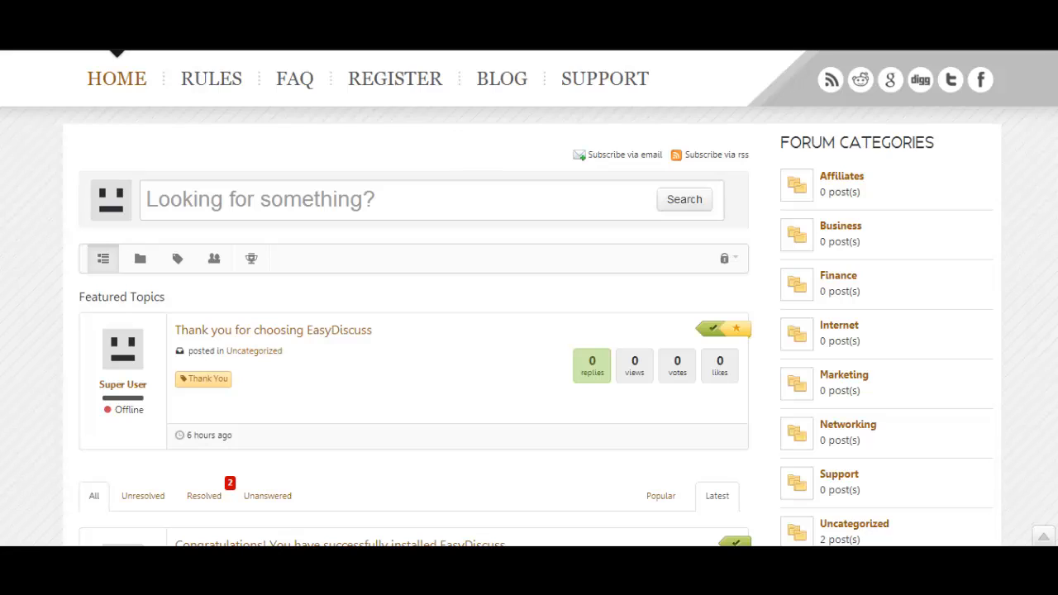
pyautogui.scroll(-5, 1042, 300)
pyautogui.scroll(-3, 529, 296)
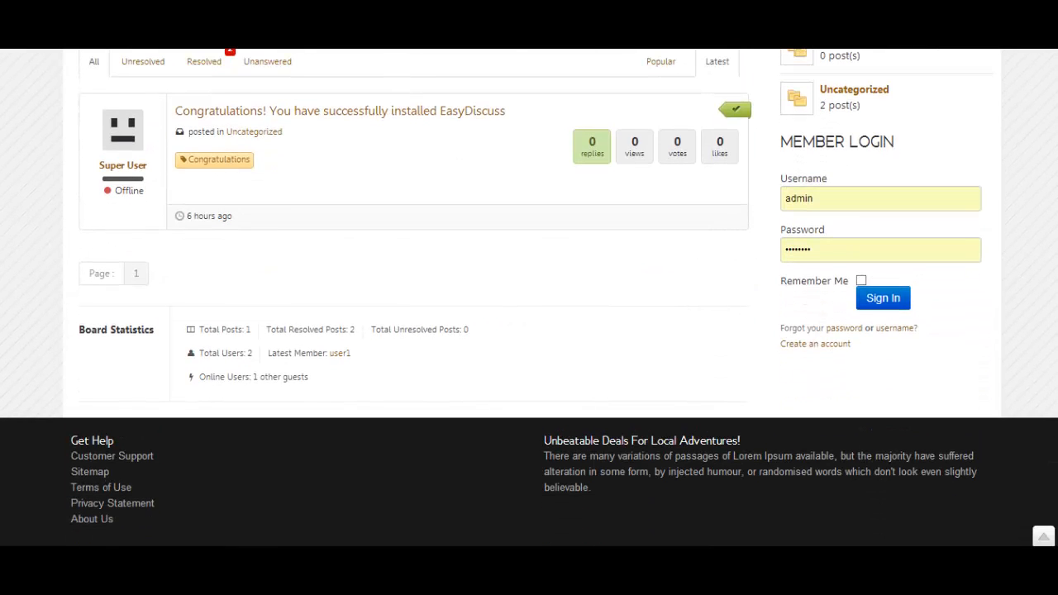
# Save and close the Forum Categories module, and clear the type filter on the module list
pyautogui.scroll(8, 529, 298)
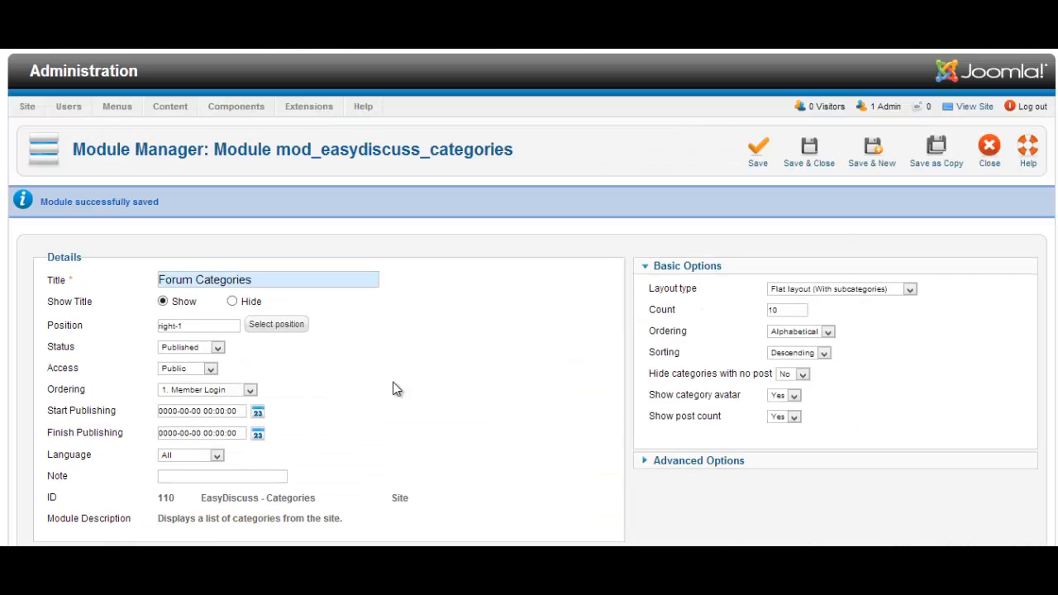
pyautogui.click(804, 162)
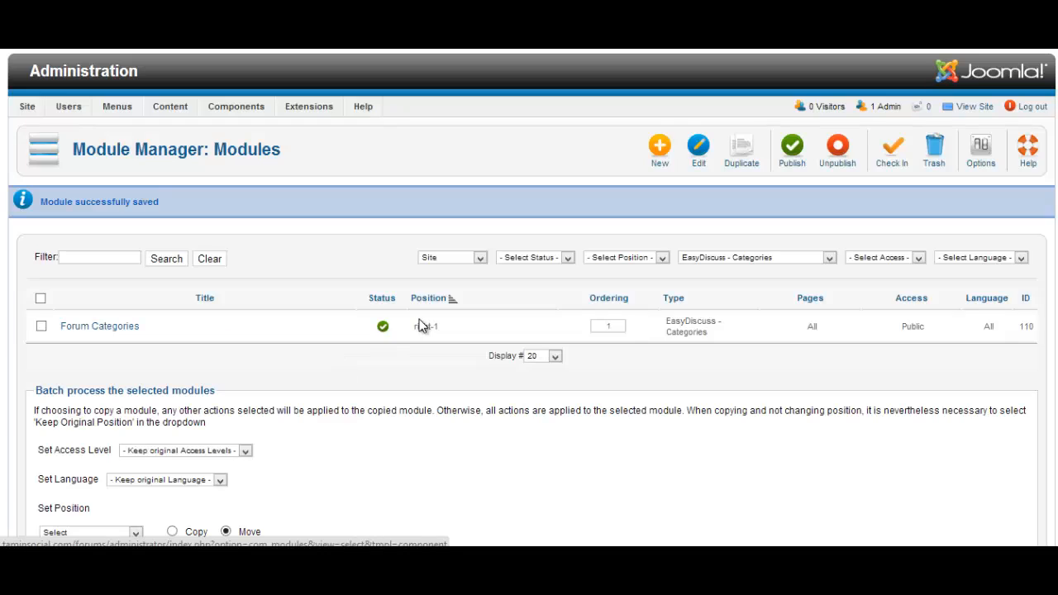
pyautogui.click(755, 262)
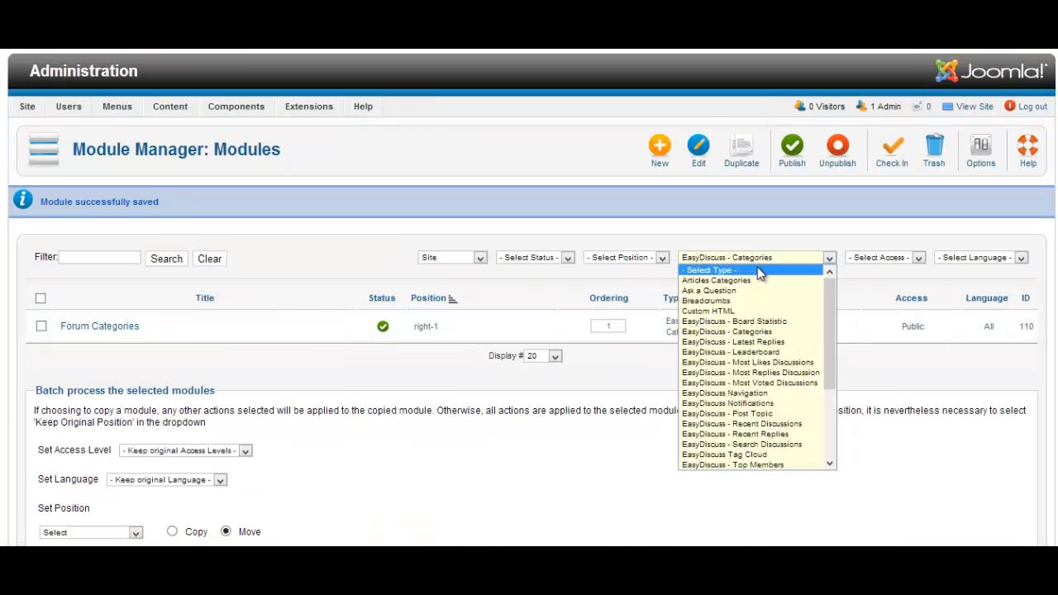
pyautogui.click(759, 273)
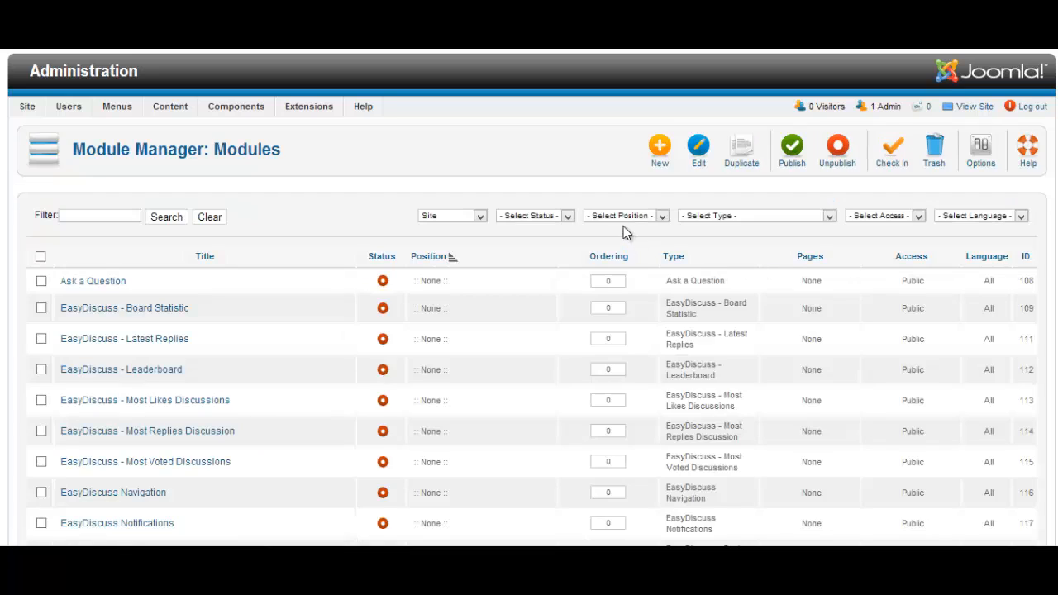
# Filter the module list to position right-1 and status Published
pyautogui.click(624, 217)
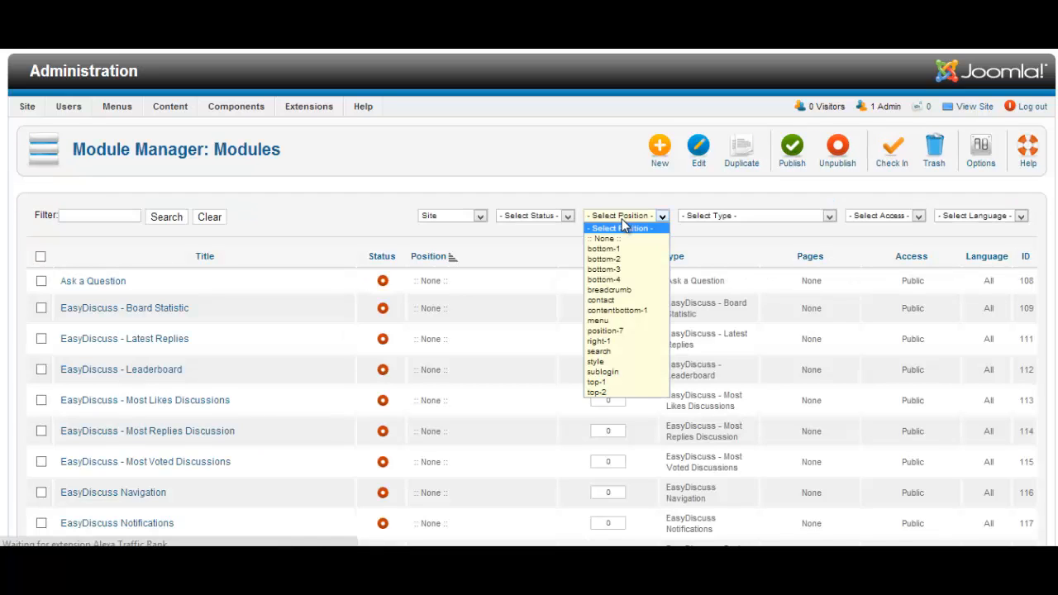
pyautogui.click(628, 342)
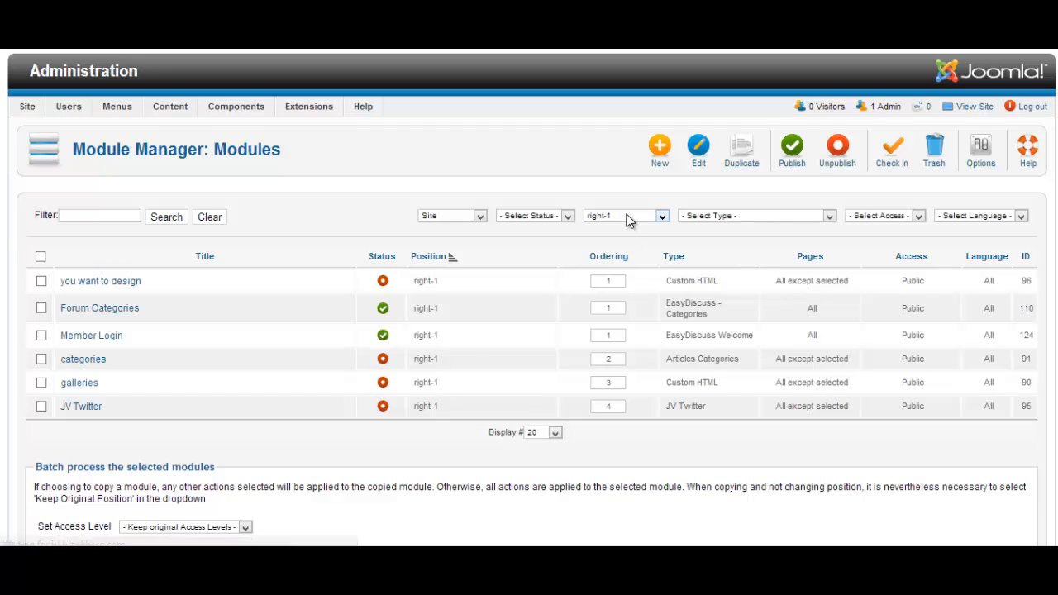
pyautogui.click(628, 219)
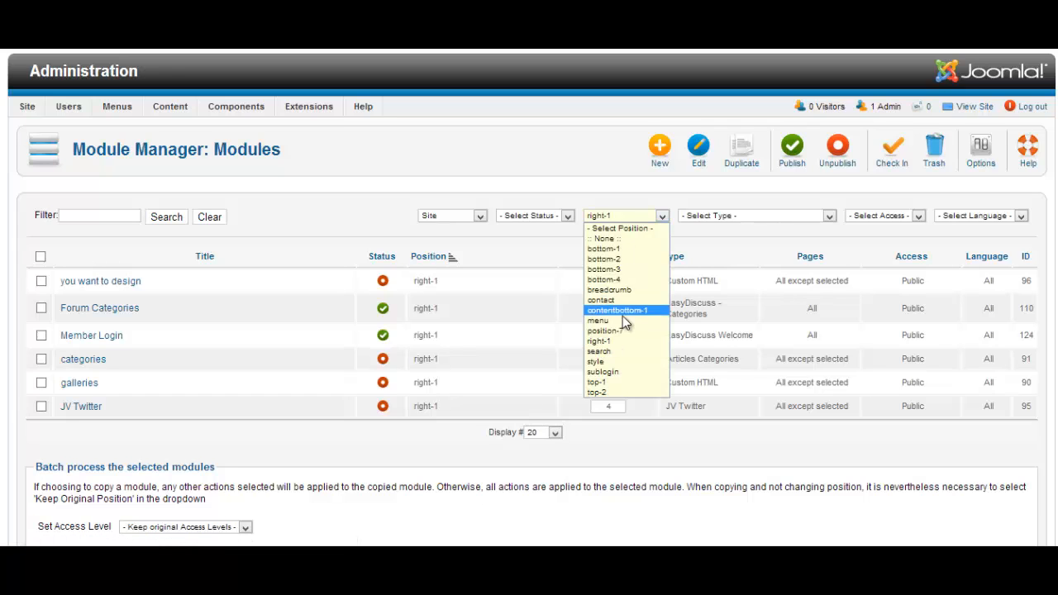
pyautogui.click(616, 185)
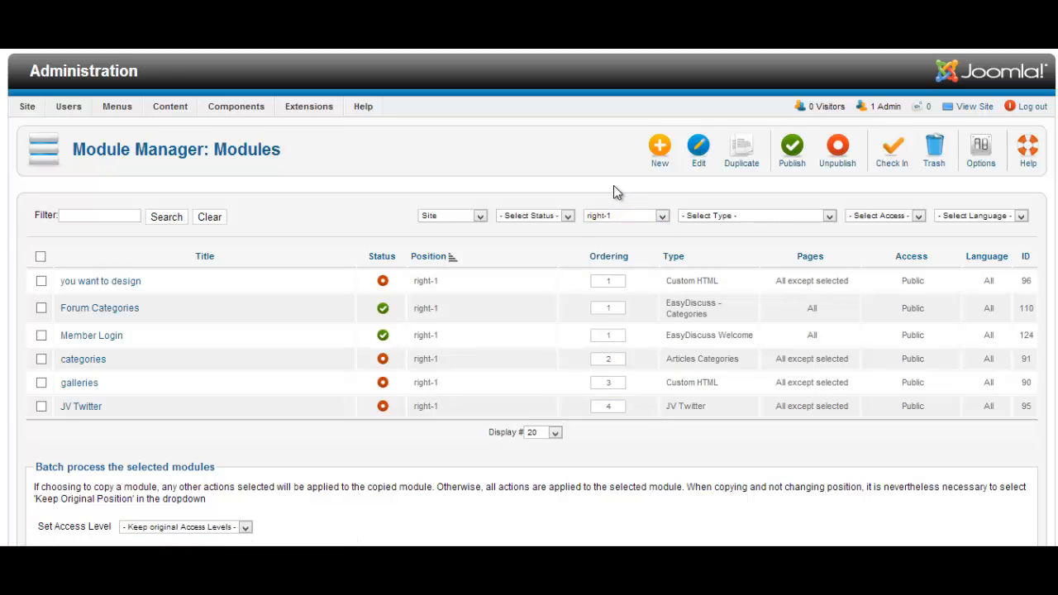
pyautogui.click(541, 216)
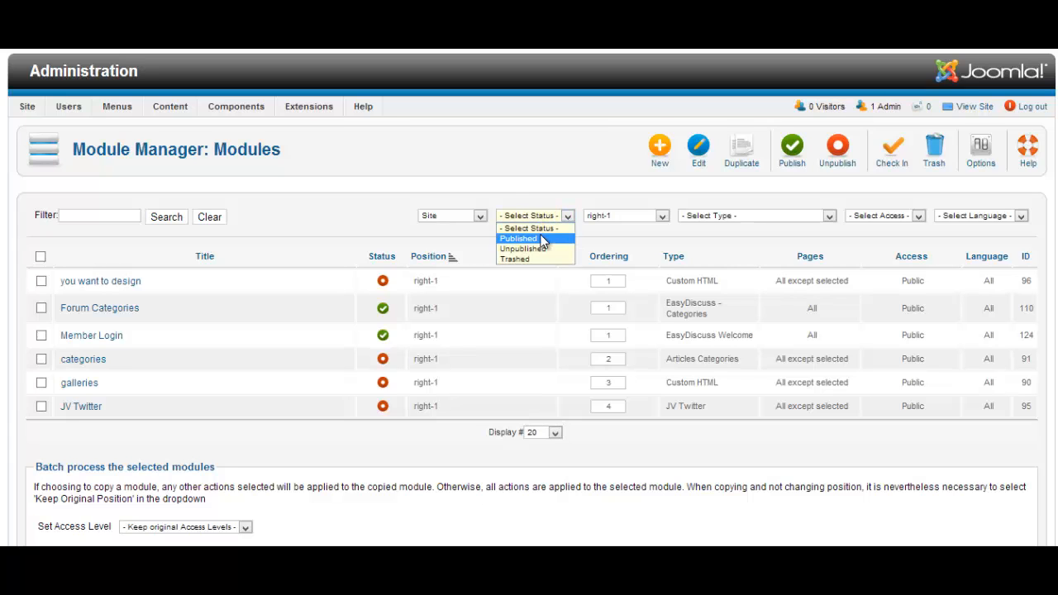
pyautogui.click(519, 238)
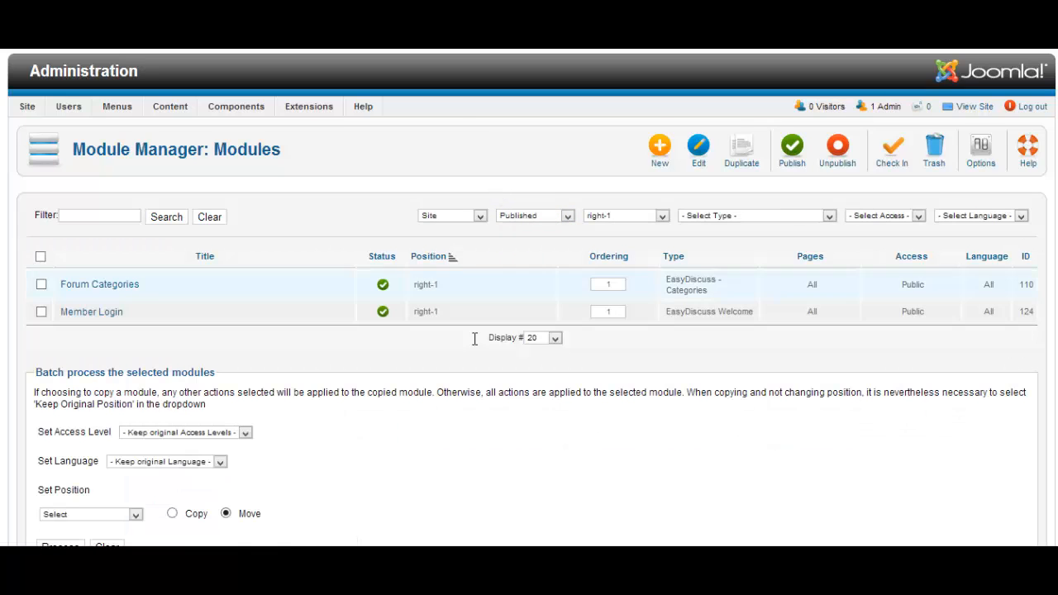
# Sort the modules by ordering, set Forum Categories' order to 2 and save the order
pyautogui.click(620, 260)
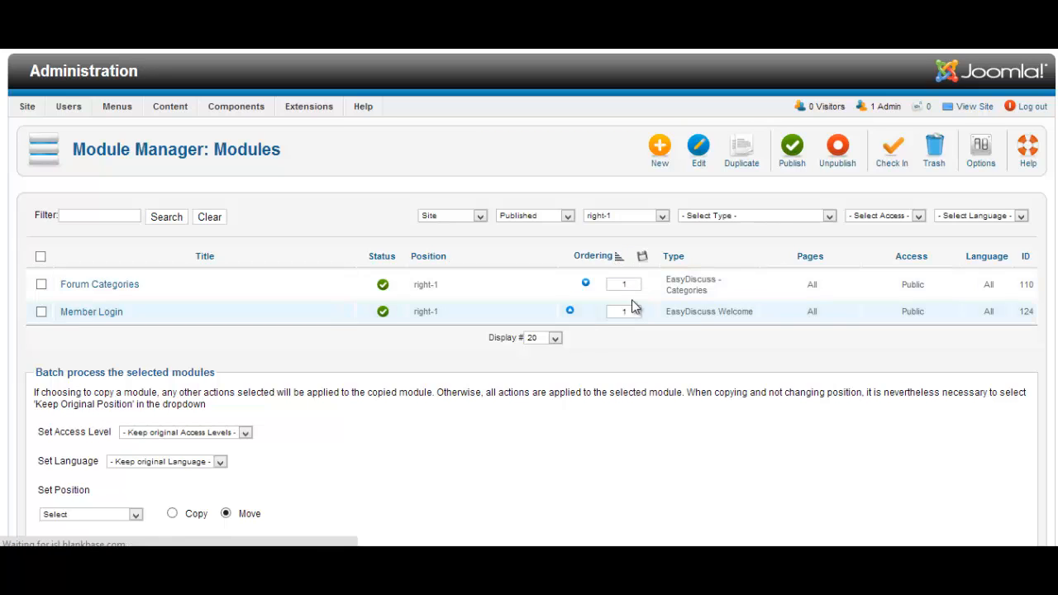
pyautogui.doubleClick(624, 284)
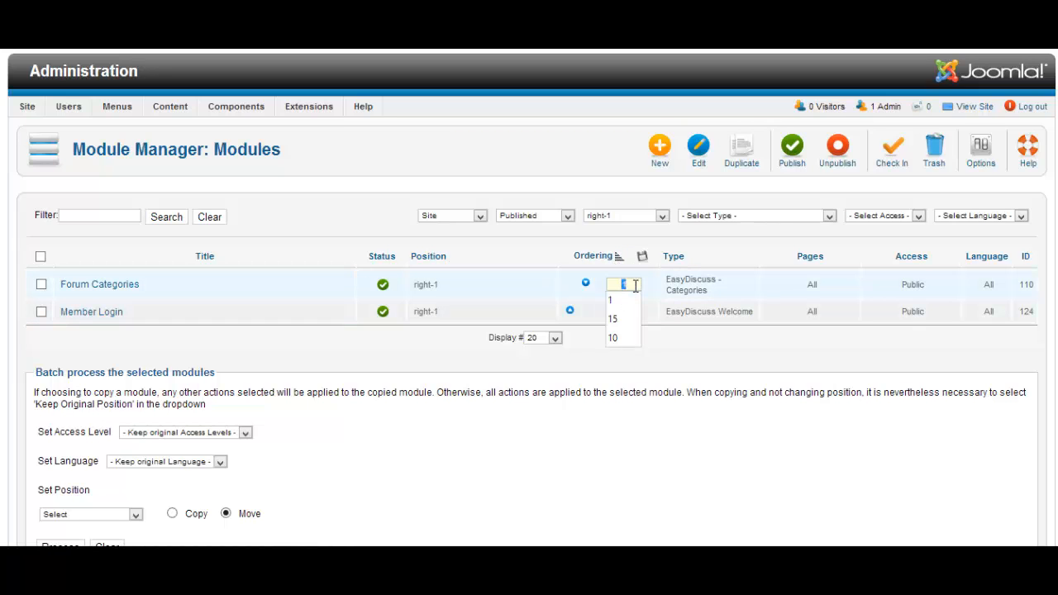
pyautogui.write('2')
pyautogui.click(642, 257)
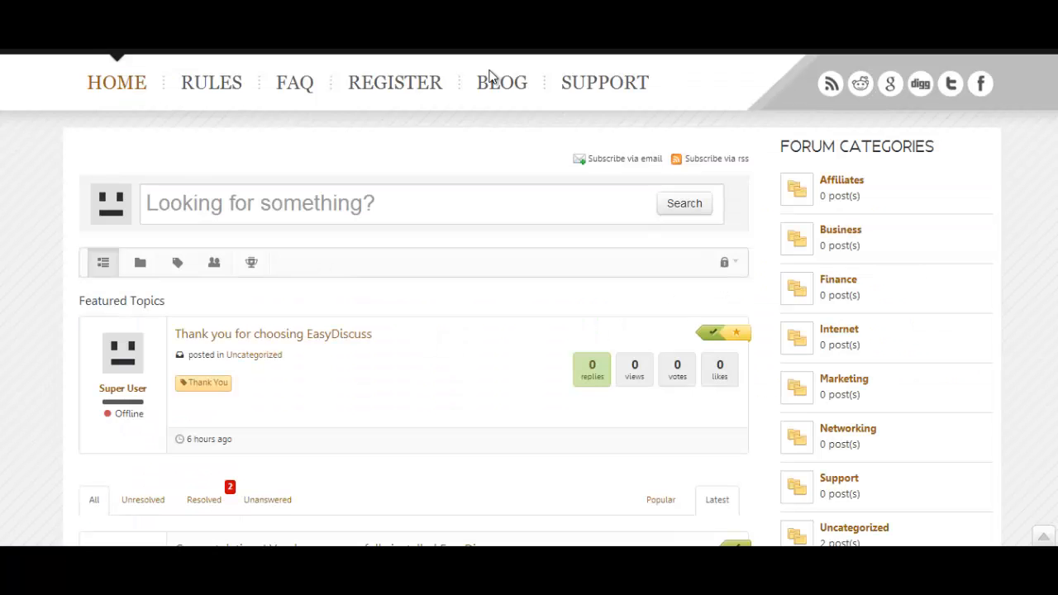
# Reload the forum's home page and examine the order and content of the sidebar modules down to the footer
pyautogui.rightClick(41, 233)
pyautogui.click(86, 276)
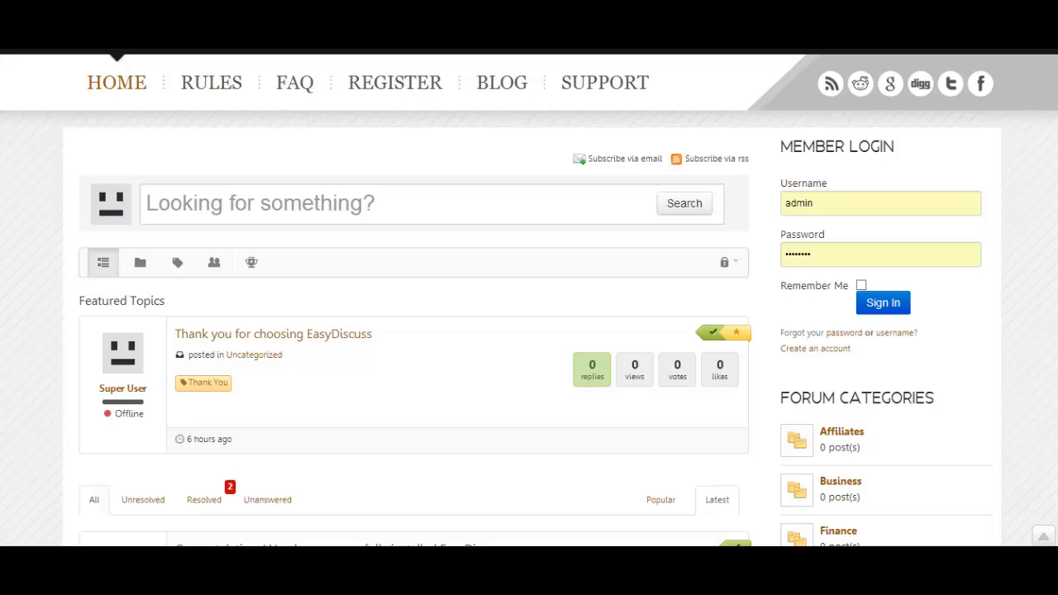
pyautogui.scroll(-4, 529, 298)
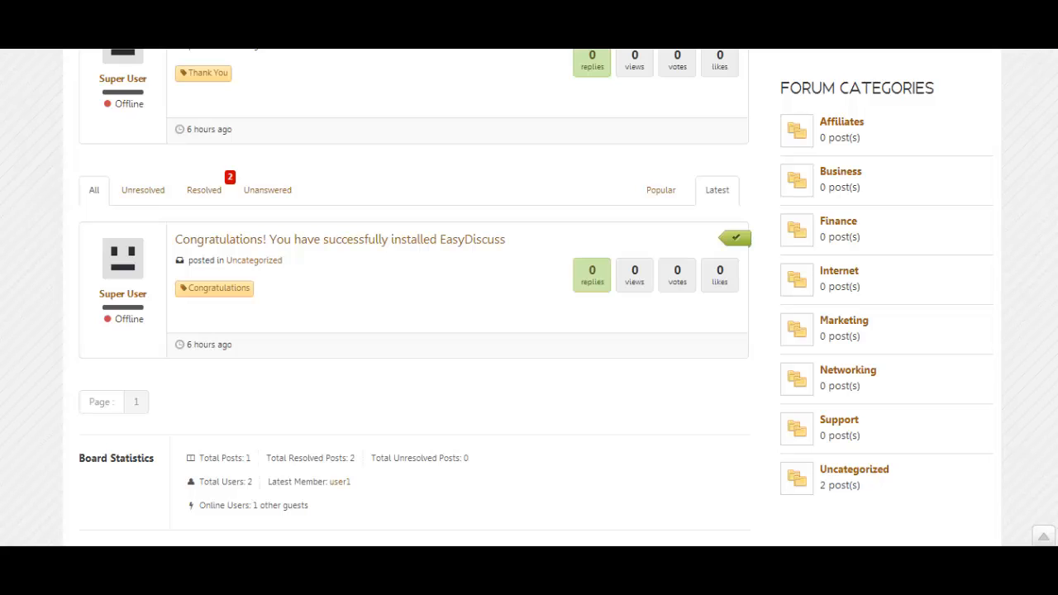
pyautogui.scroll(-2, 529, 297)
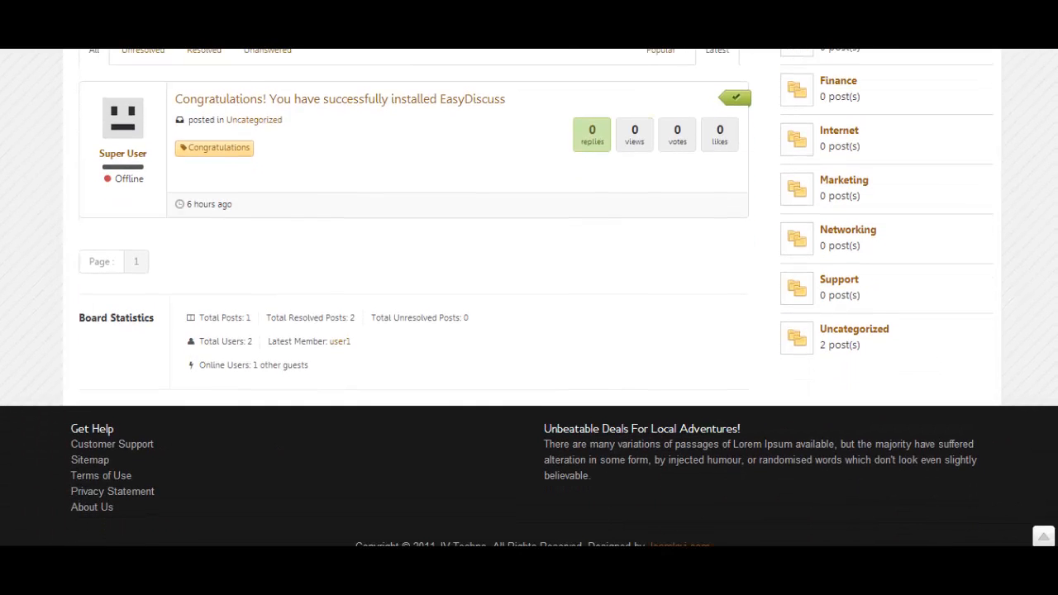
pyautogui.scroll(5, 529, 297)
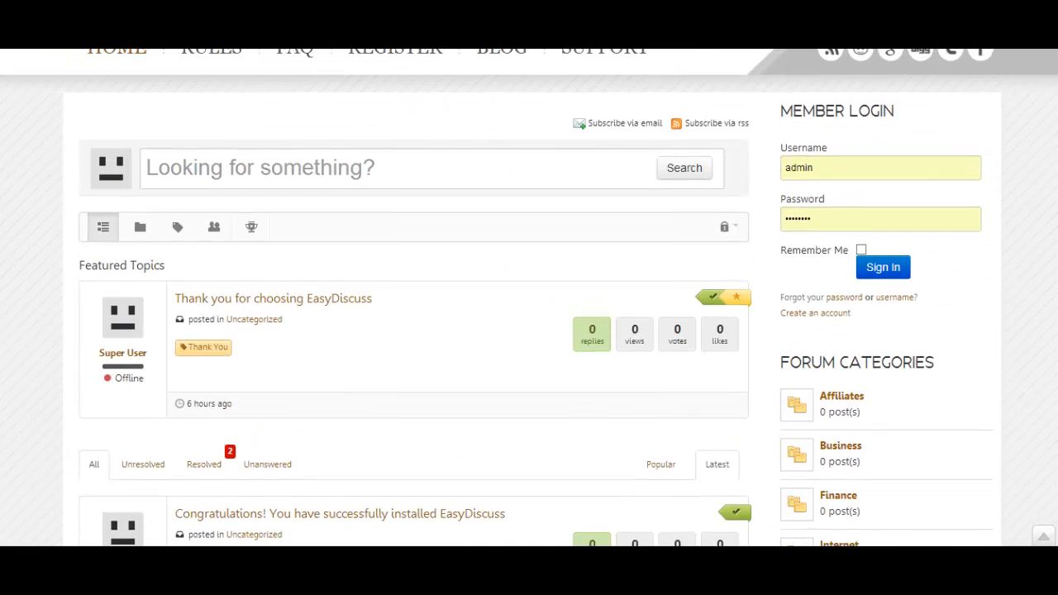
pyautogui.scroll(1, 529, 298)
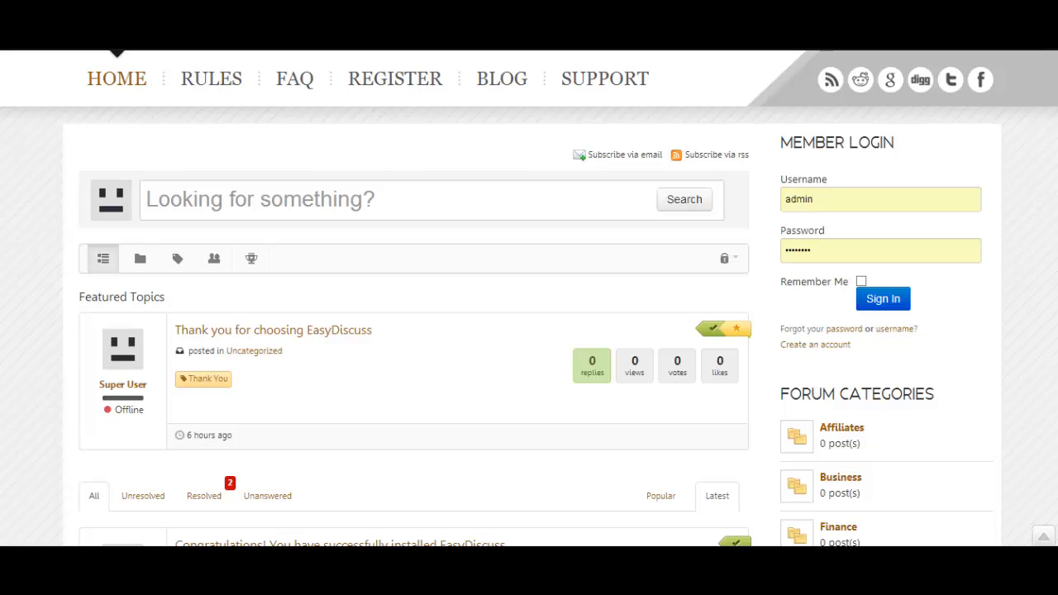
pyautogui.scroll(-5, 507, 123)
pyautogui.scroll(5, 529, 298)
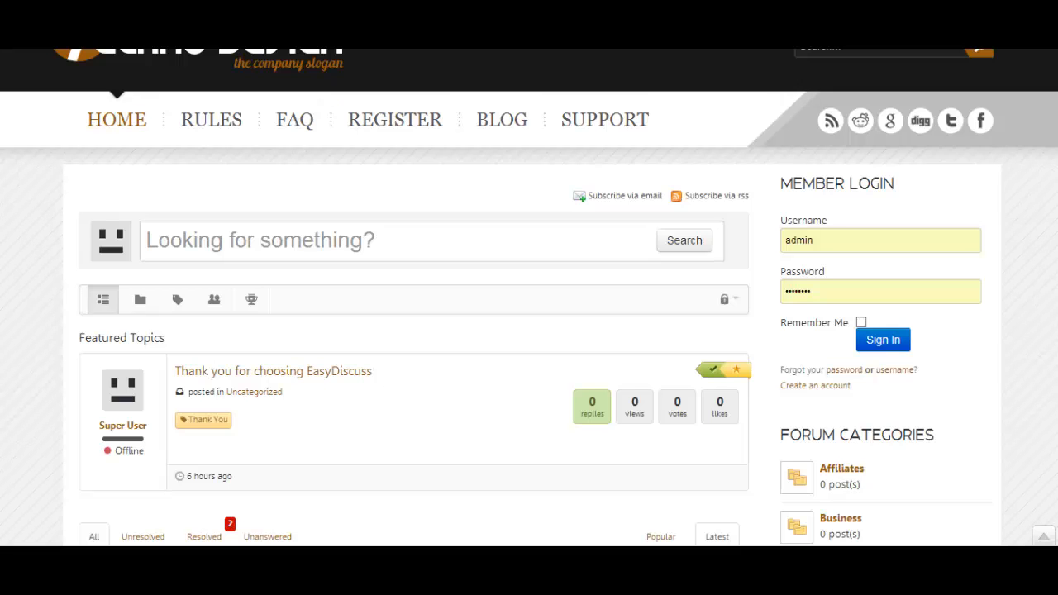
pyautogui.scroll(-2, 529, 298)
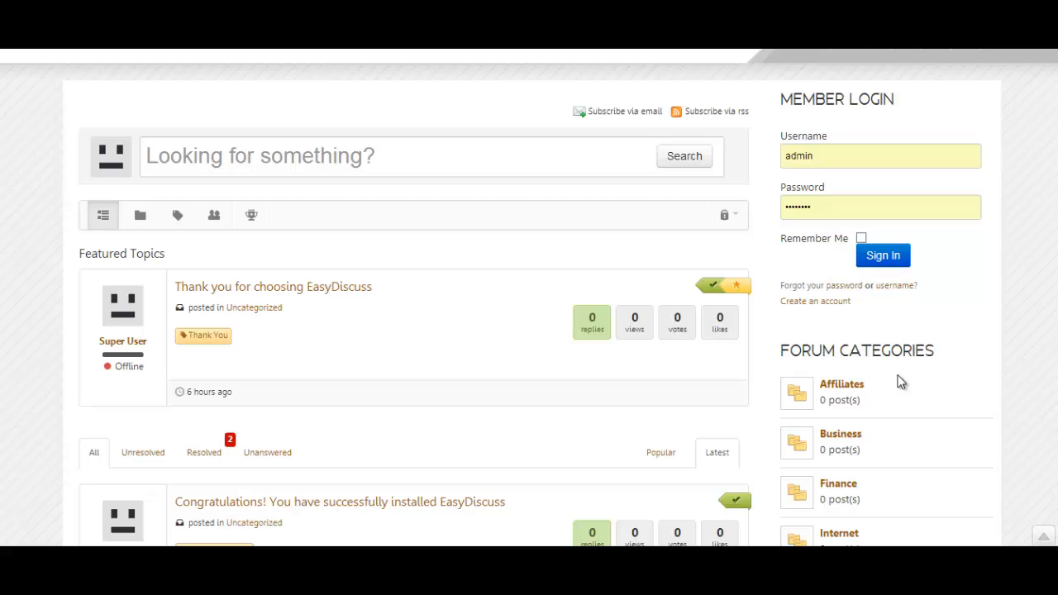
pyautogui.scroll(-3, 529, 297)
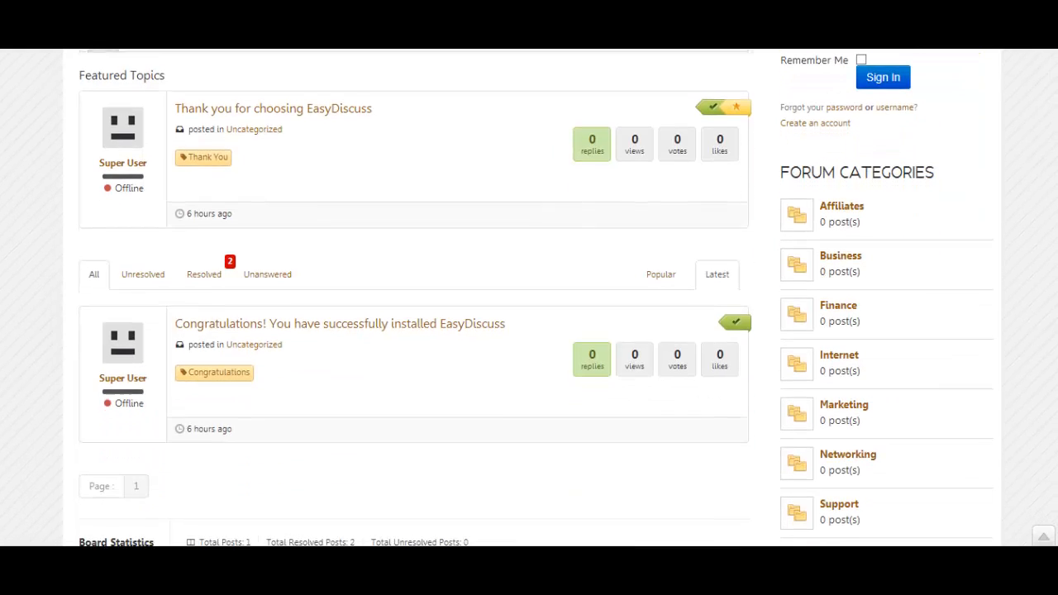
# Open the Marketing forum category and examine its page and the sidebar modules beside it
pyautogui.click(864, 396)
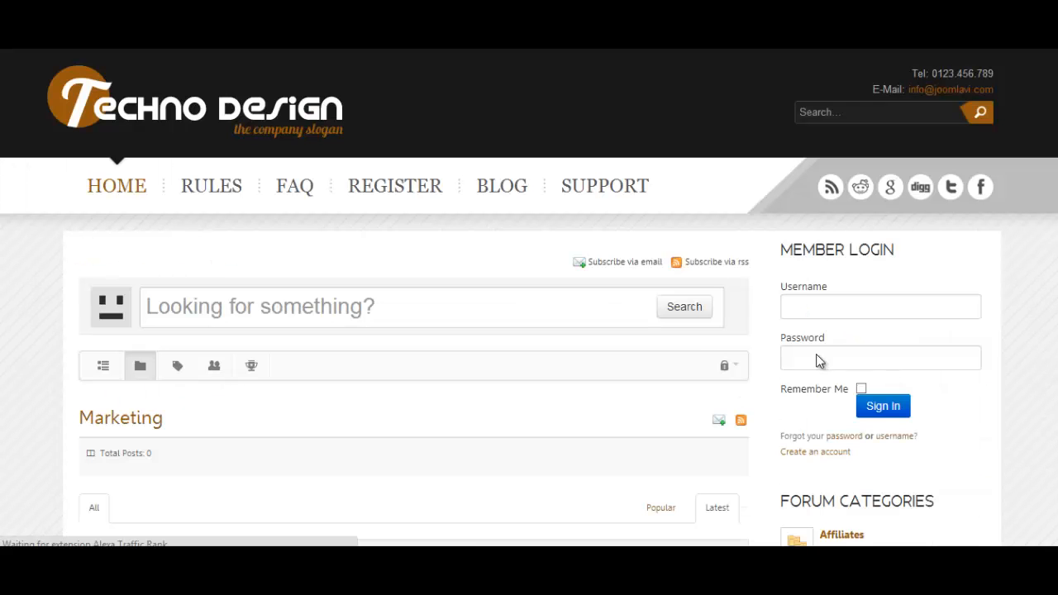
pyautogui.scroll(-2, 697, 382)
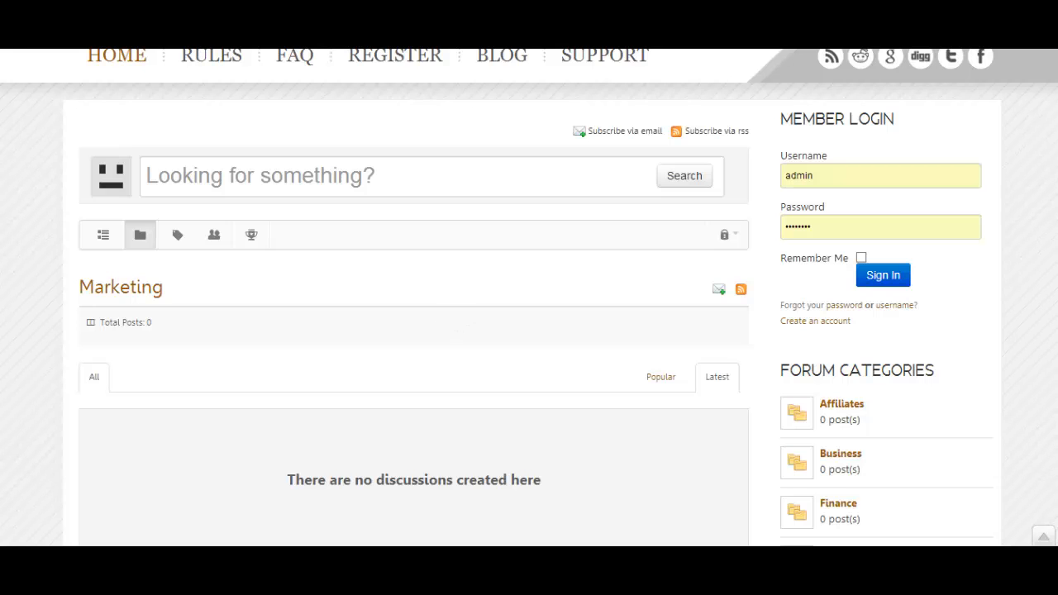
pyautogui.scroll(-4, 469, 300)
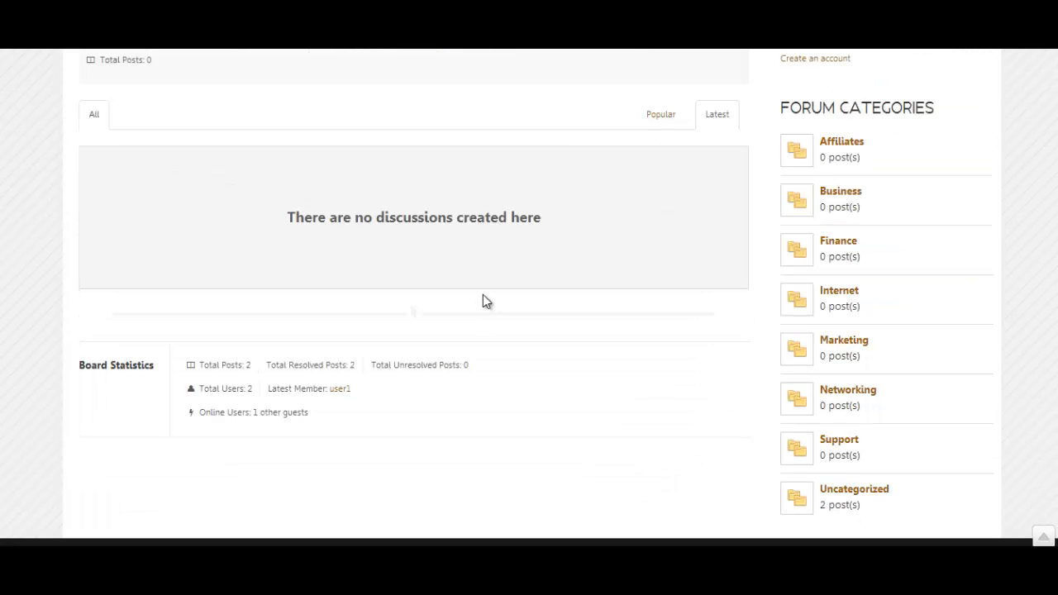
pyautogui.scroll(4, 522, 368)
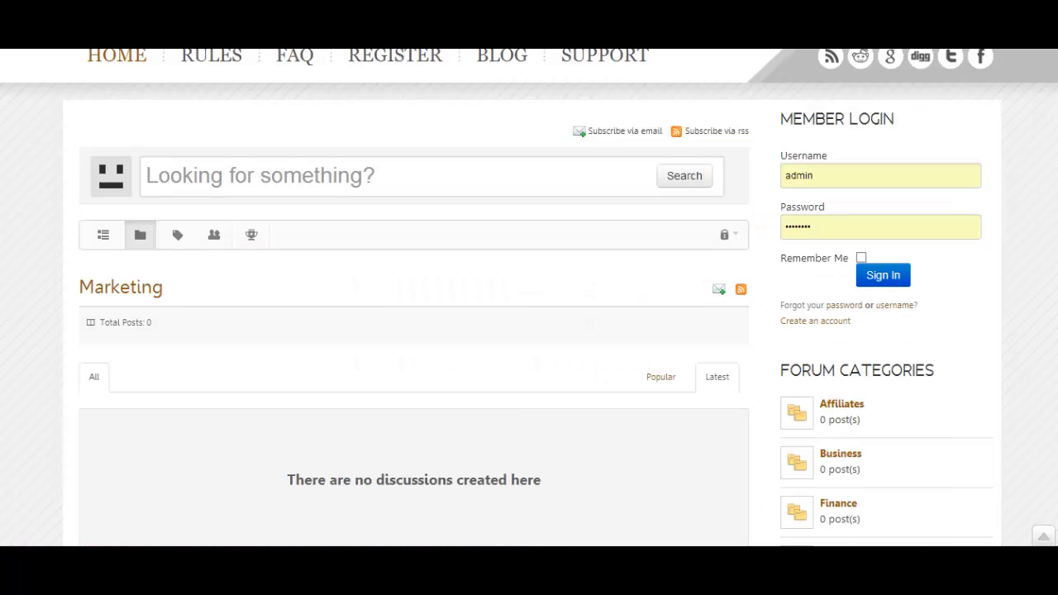
pyautogui.scroll(-1, 529, 297)
pyautogui.scroll(1, 529, 297)
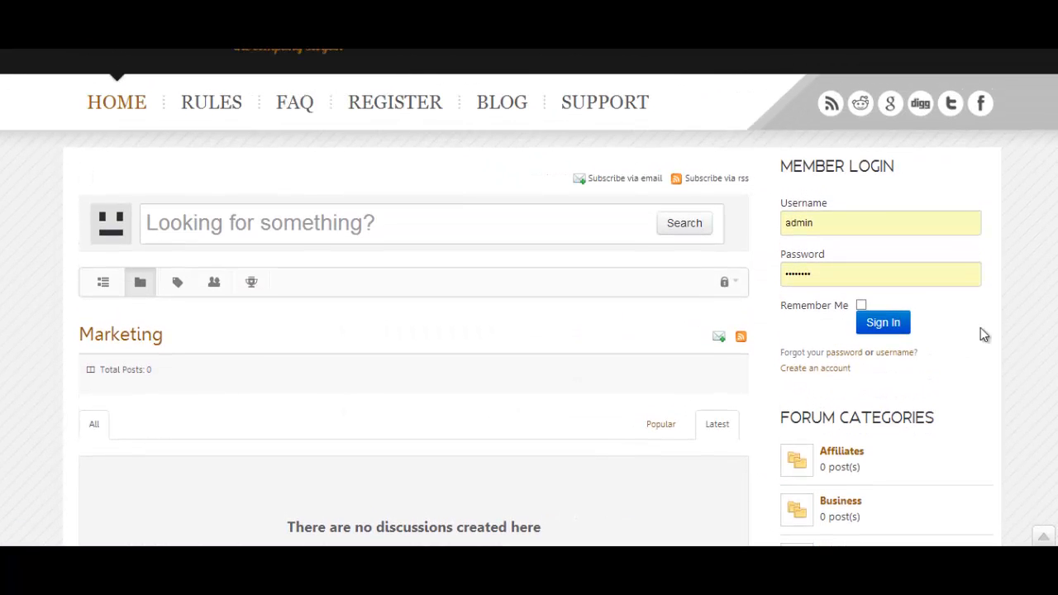
# Sign in through the Member Login module with the prefilled credentials and look over the page that loads
pyautogui.click(883, 324)
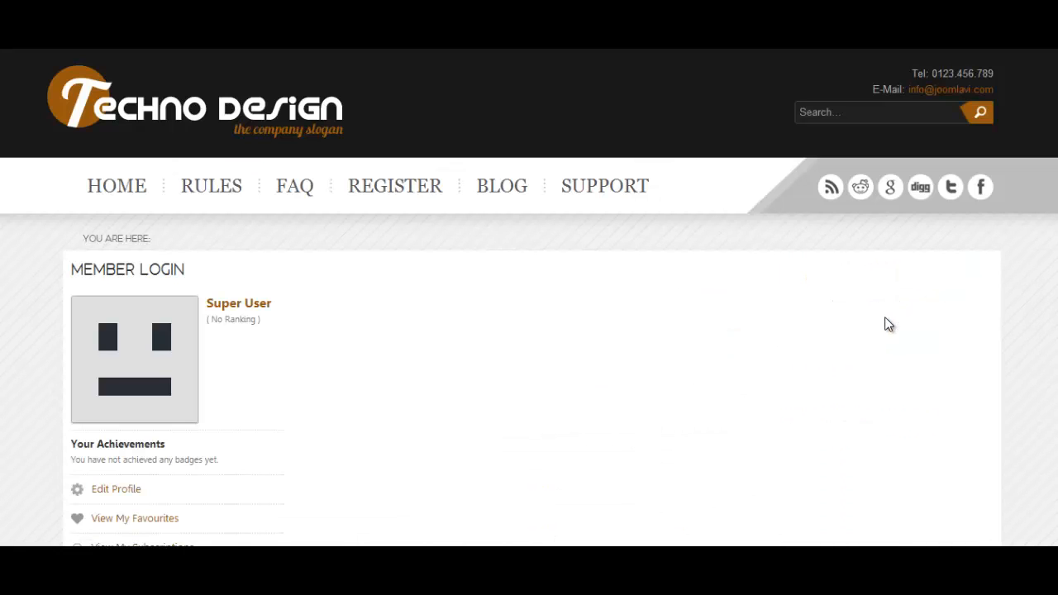
pyautogui.scroll(-3, 656, 331)
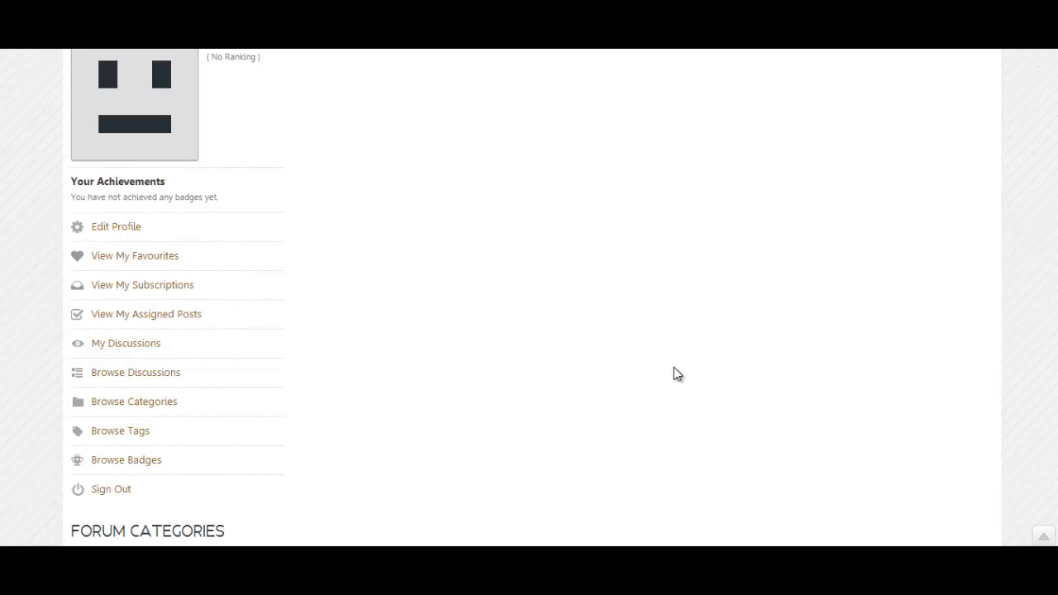
pyautogui.scroll(2, 242, 273)
pyautogui.scroll(2, 276, 299)
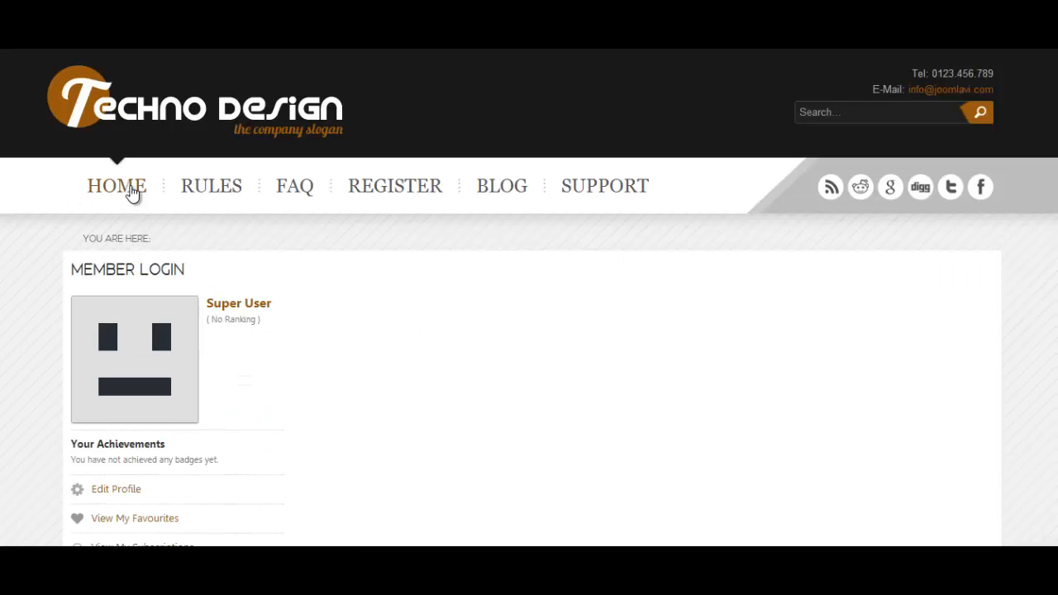
pyautogui.scroll(-10, 529, 297)
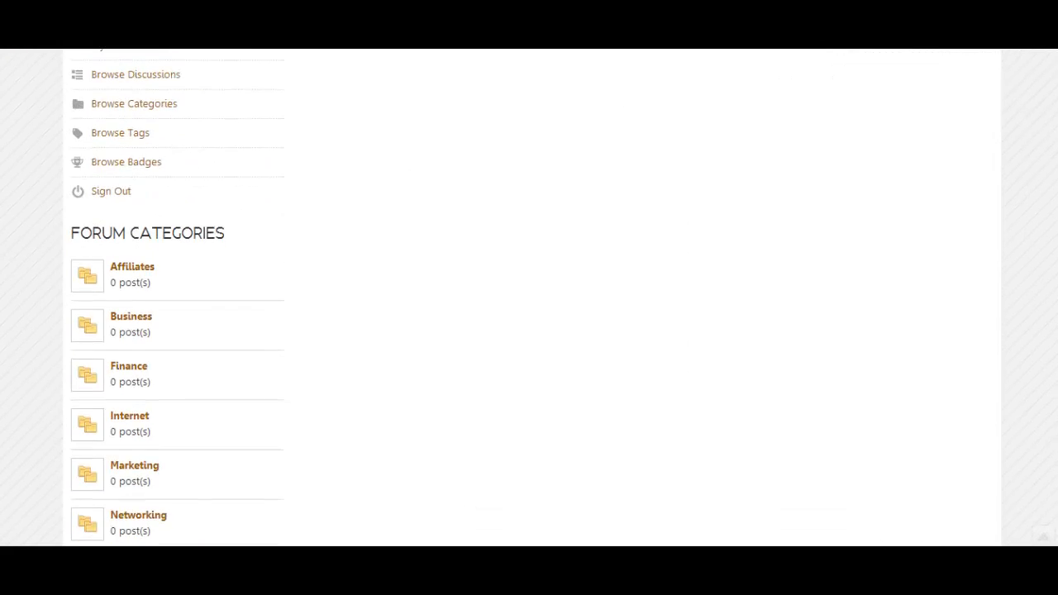
pyautogui.scroll(10, 518, 180)
# Return to the forum's home page and examine the signed-in member's links and the Forum Categories list in the sidebar
pyautogui.click(105, 195)
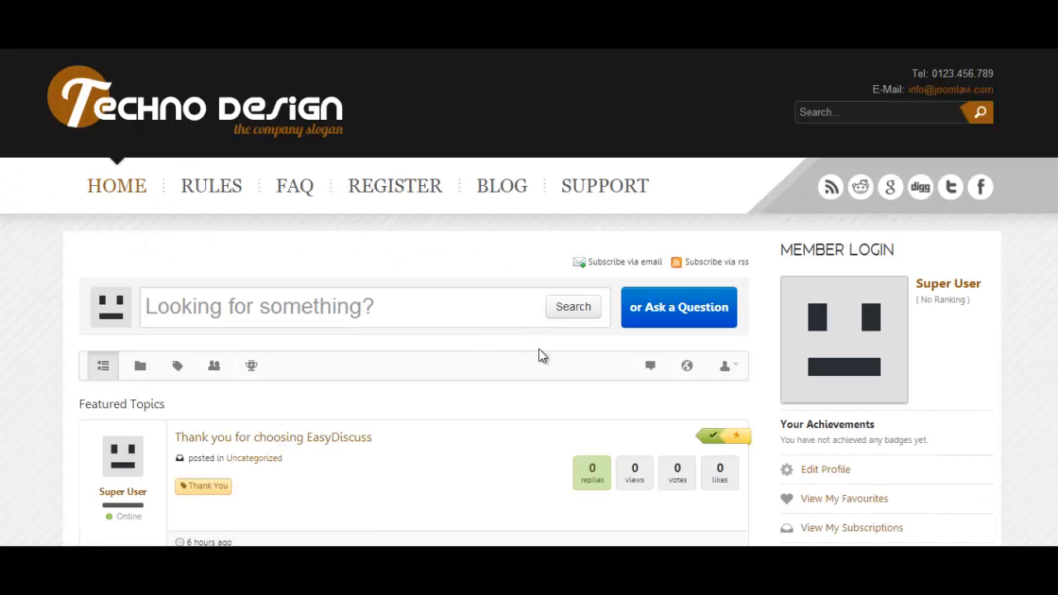
pyautogui.scroll(-2, 976, 338)
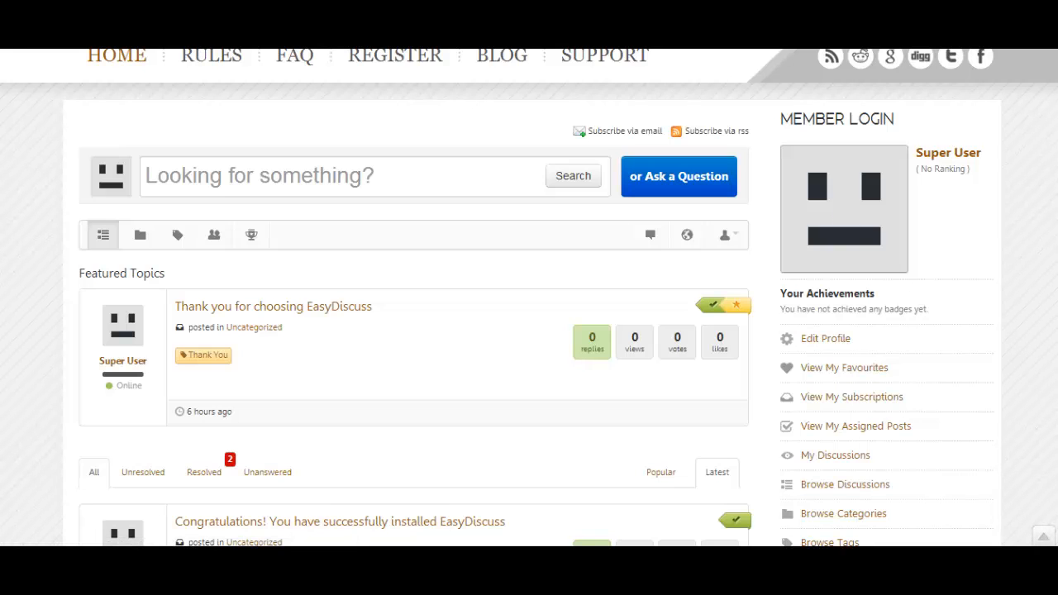
pyautogui.scroll(-5, 529, 297)
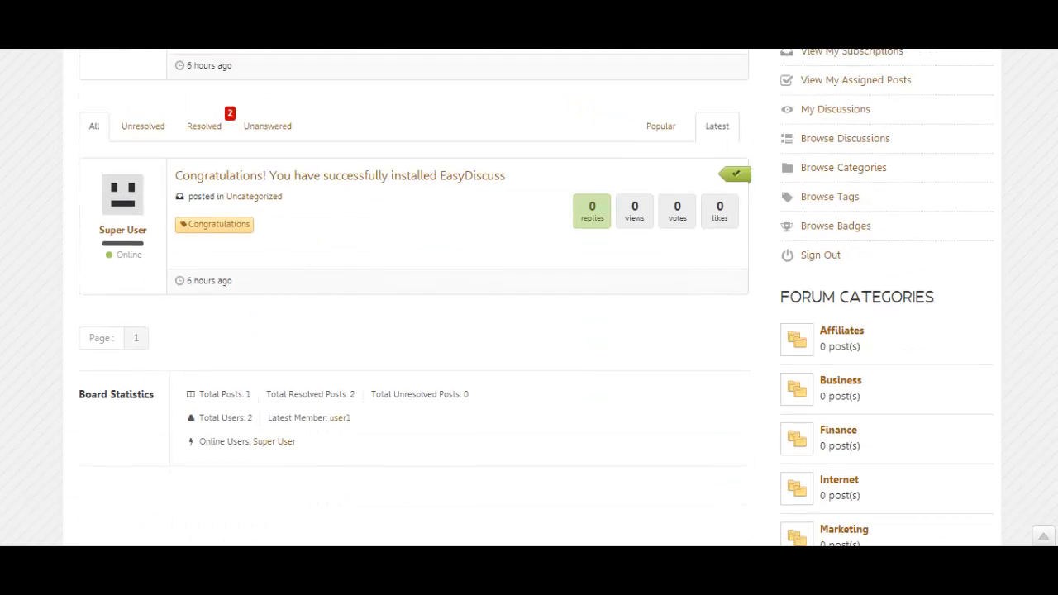
pyautogui.scroll(-2, 529, 297)
pyautogui.scroll(6, 529, 298)
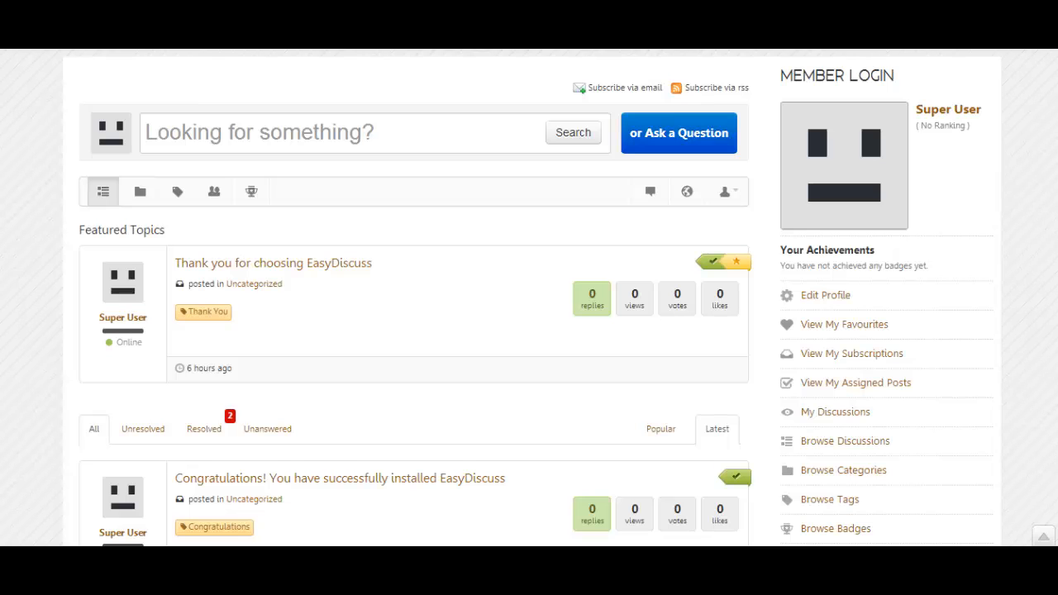
pyautogui.scroll(-1, 529, 298)
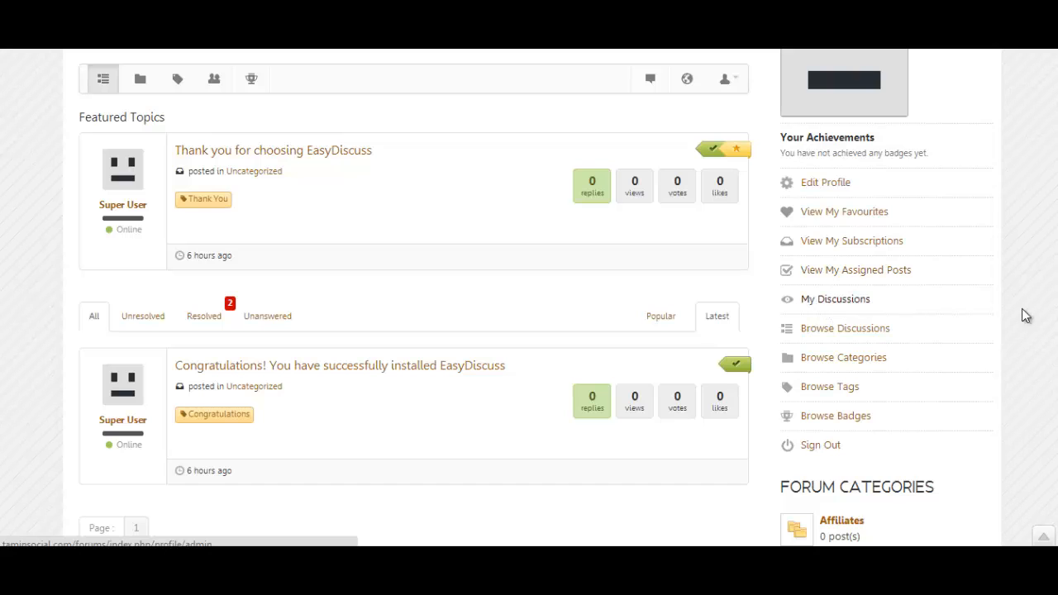
# Open the signed-in member's profile for editing and choose the "being-silly" photo from the Pictures library as the new avatar
pyautogui.scroll(-1, 536, 301)
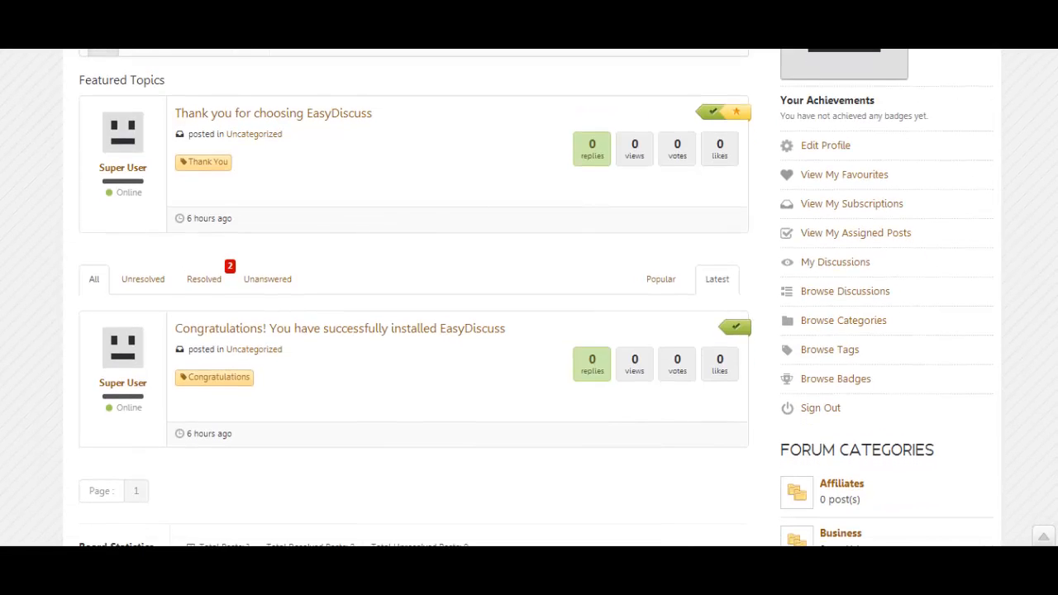
pyautogui.scroll(3, 535, 298)
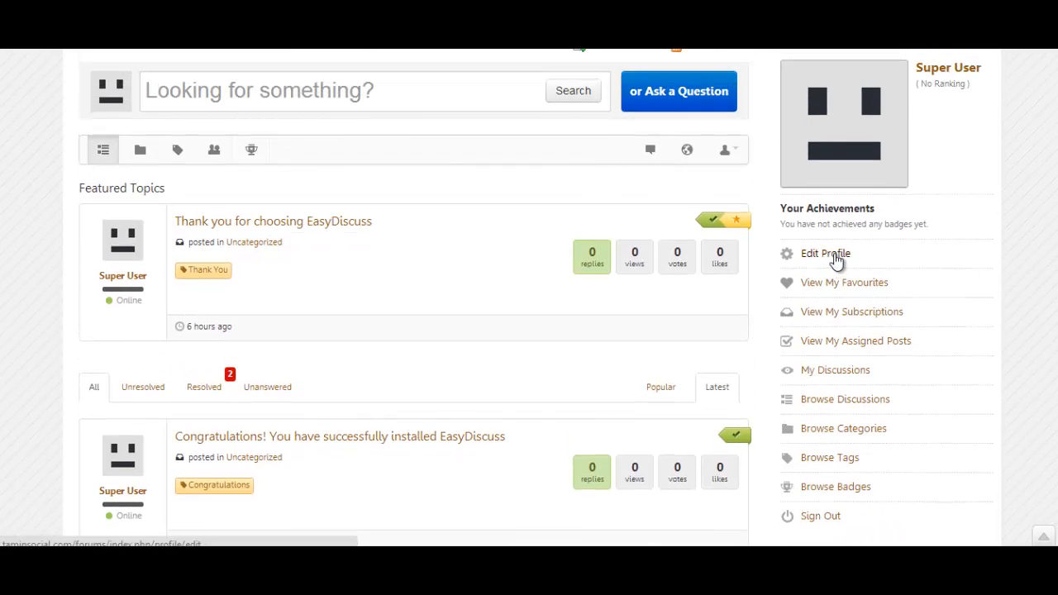
pyautogui.click(837, 259)
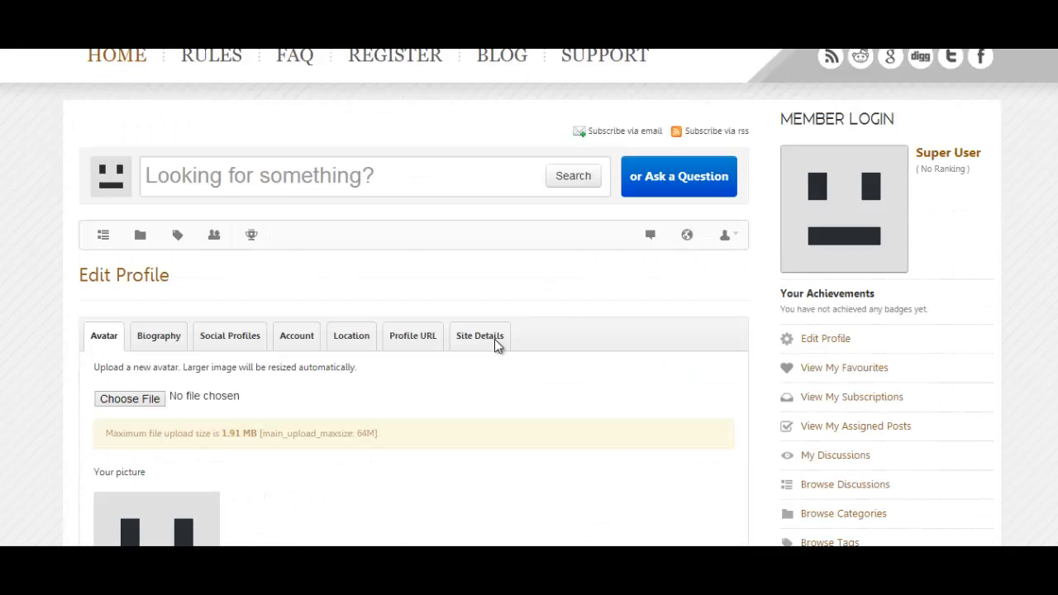
pyautogui.scroll(-3, 494, 339)
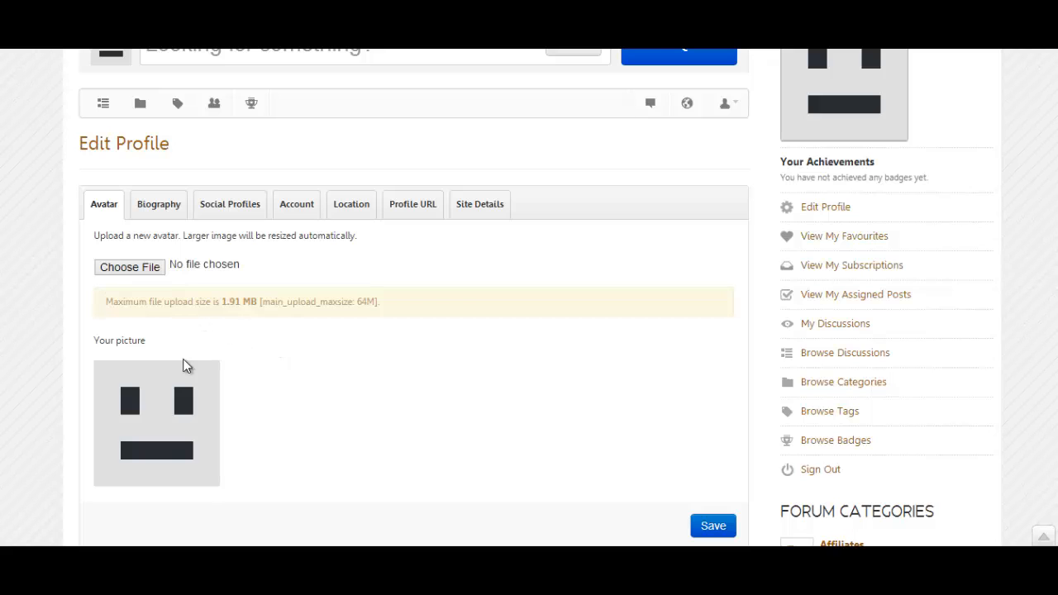
pyautogui.click(133, 267)
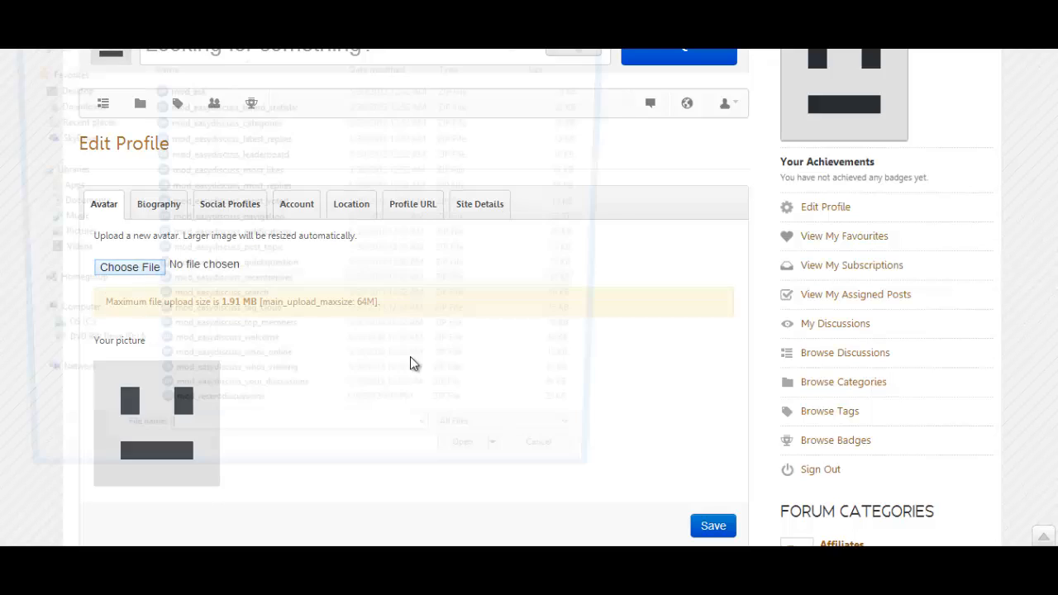
pyautogui.click(67, 240)
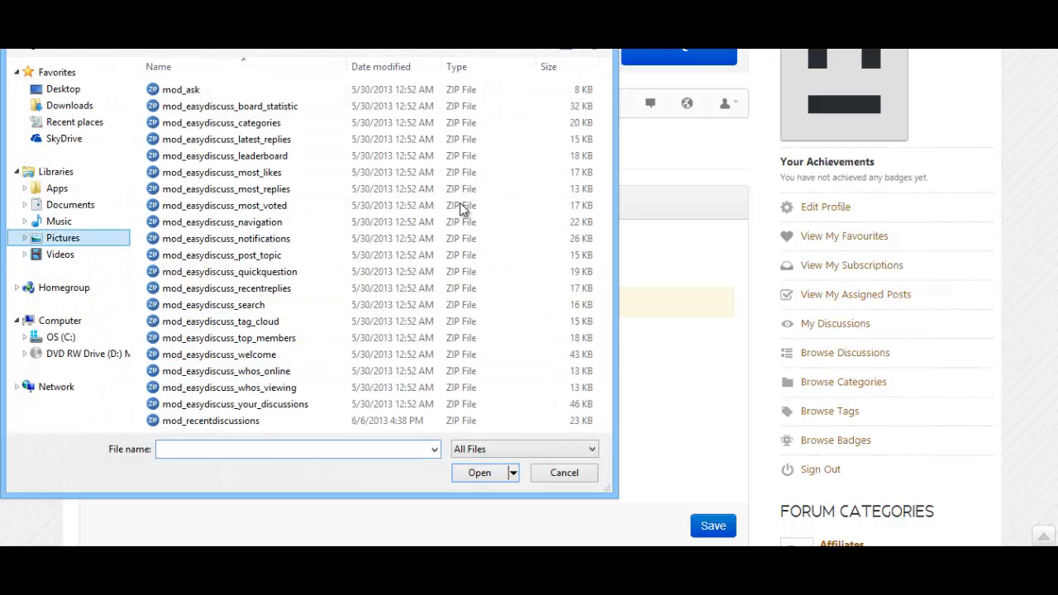
pyautogui.moveTo(605, 107); pyautogui.dragTo(637, 285)
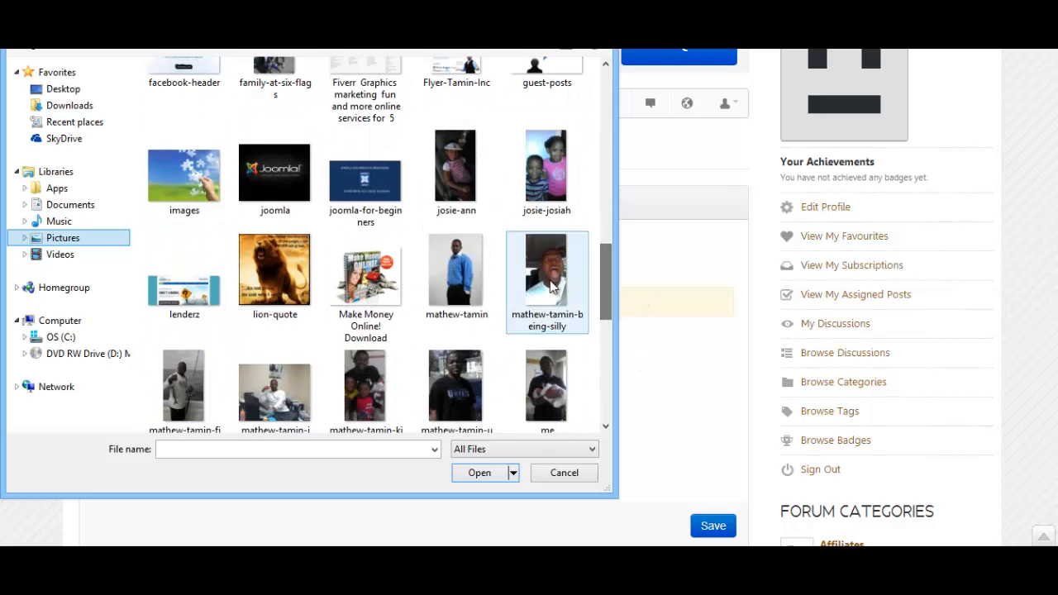
pyautogui.doubleClick(548, 285)
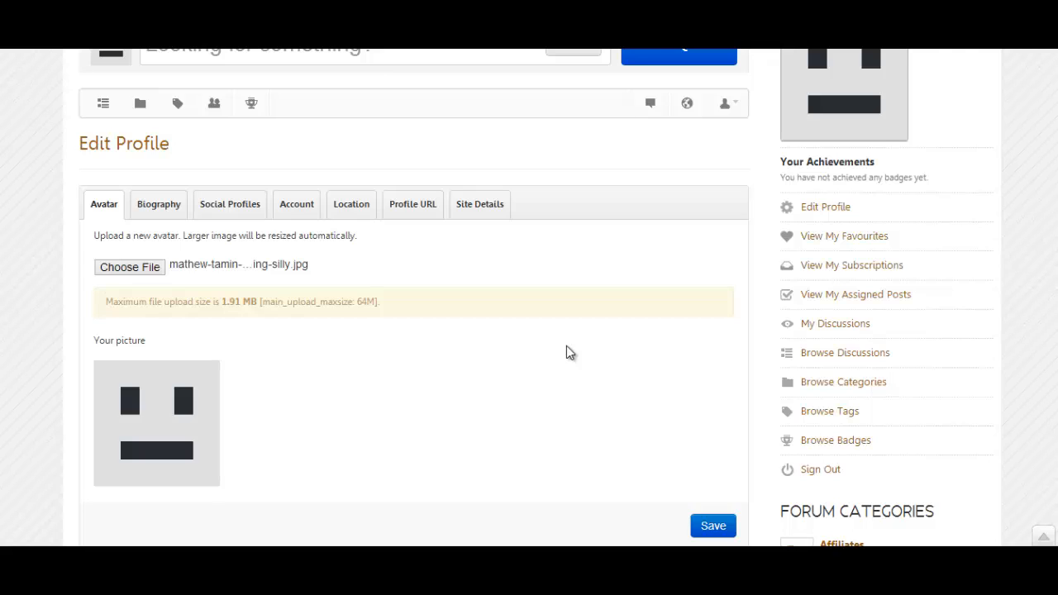
# Examine the Biography, Social Profiles, Account, Location, Profile URL and Site Details sections of the member's profile
pyautogui.scroll(-2, 567, 352)
pyautogui.scroll(2, 567, 352)
pyautogui.click(171, 207)
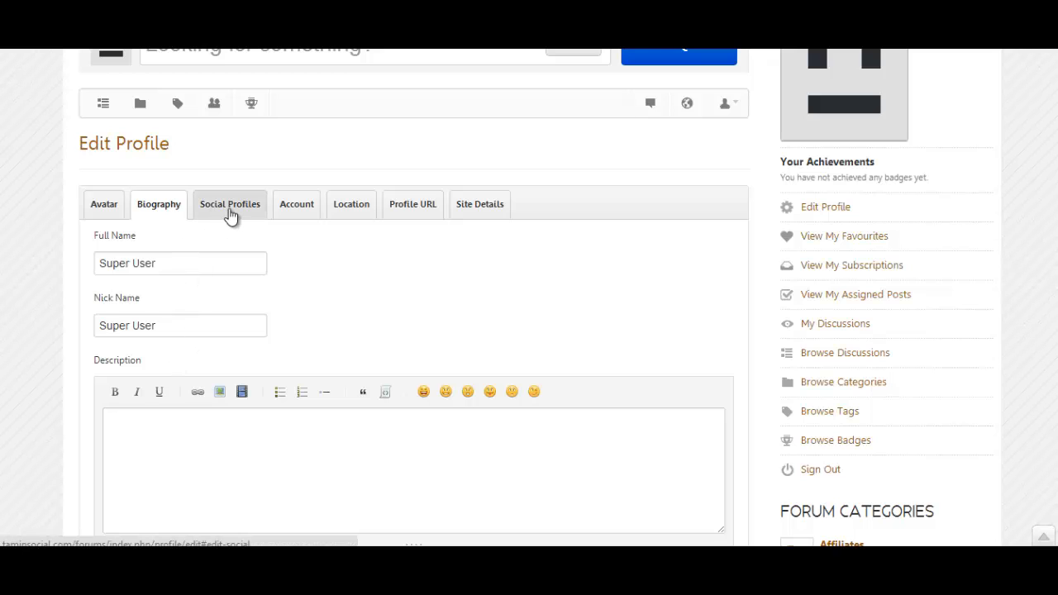
pyautogui.click(229, 218)
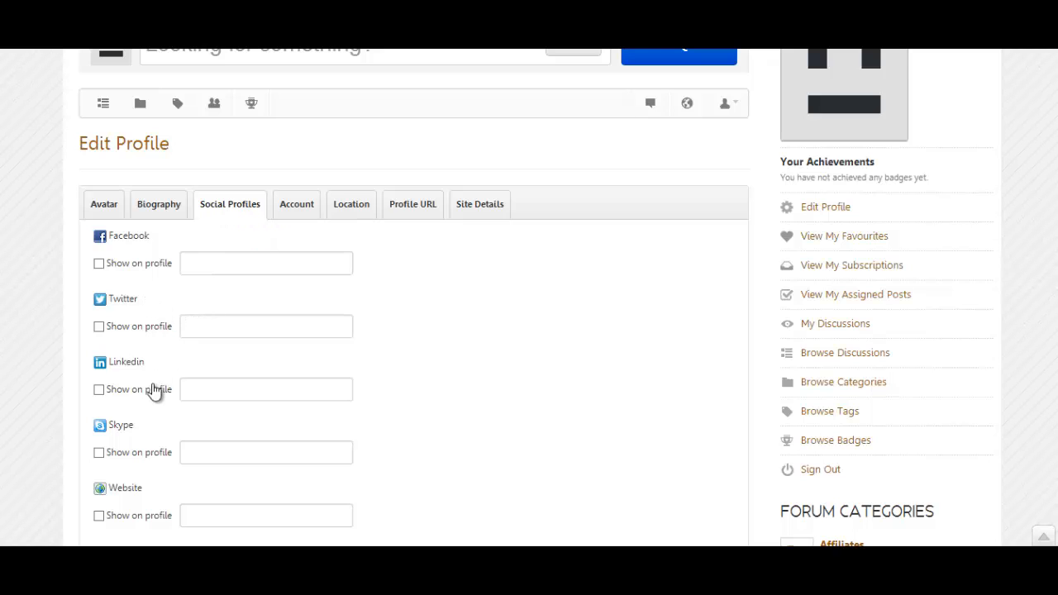
pyautogui.scroll(-2, 151, 425)
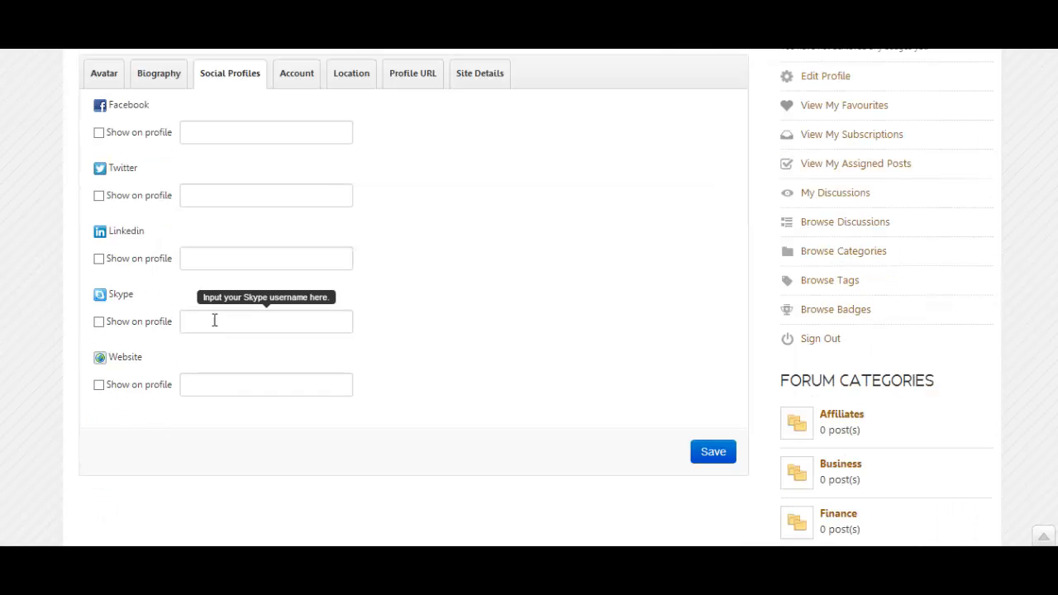
pyautogui.scroll(2, 399, 387)
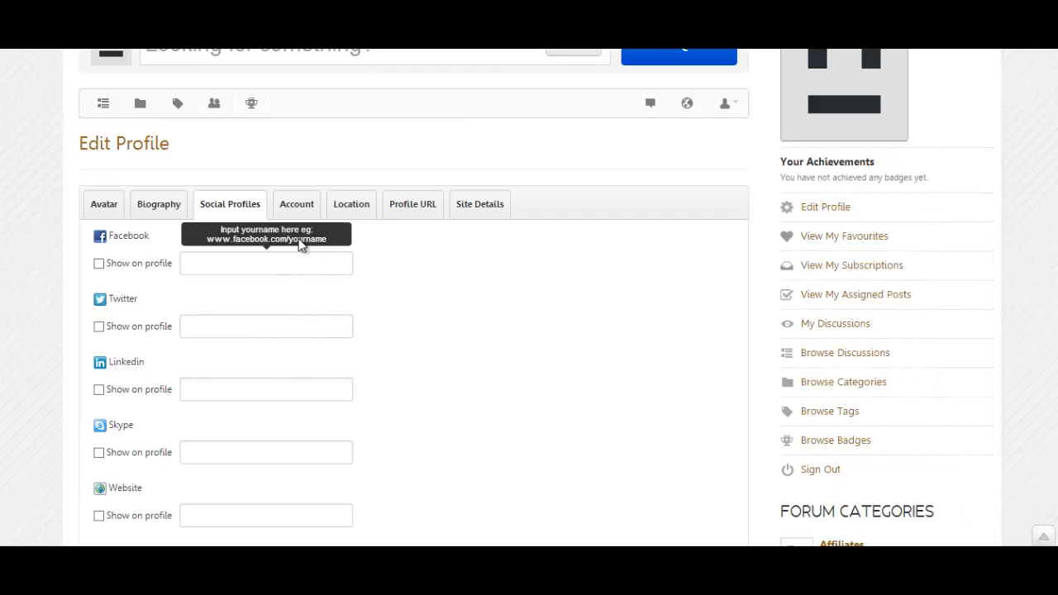
pyautogui.click(304, 207)
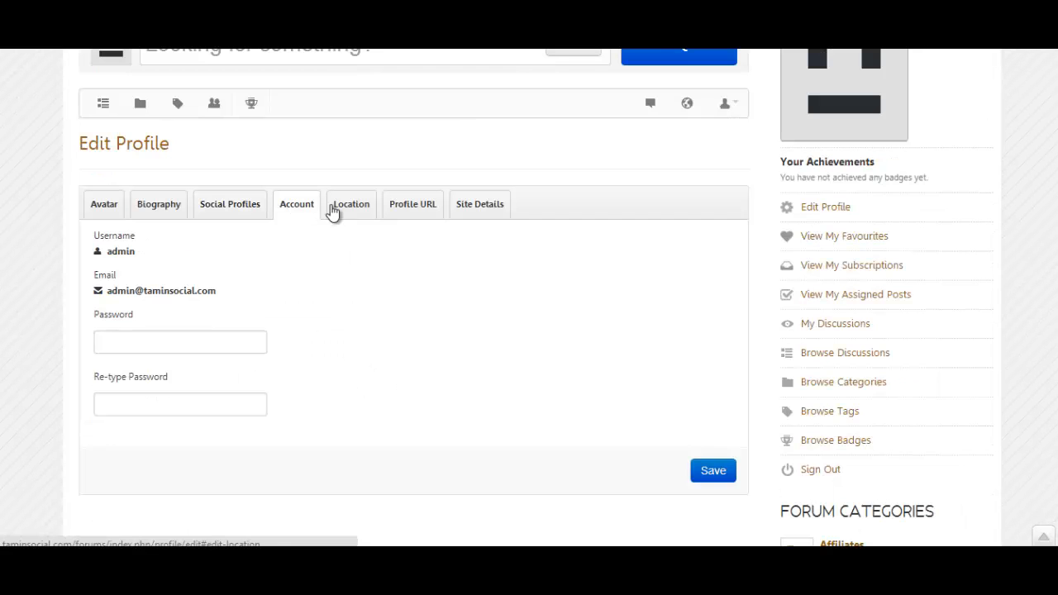
pyautogui.click(202, 344)
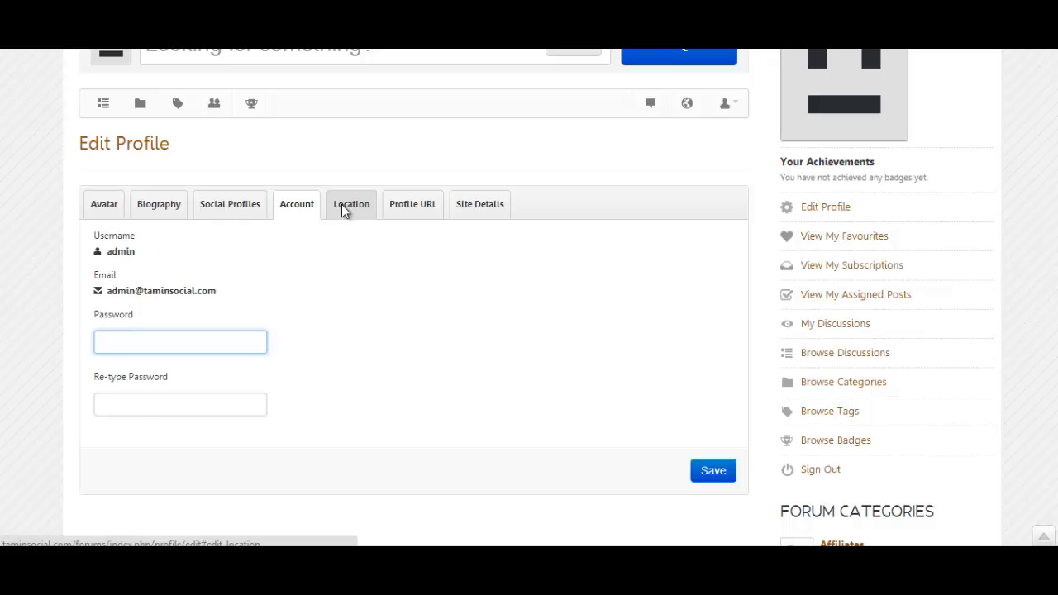
pyautogui.click(342, 204)
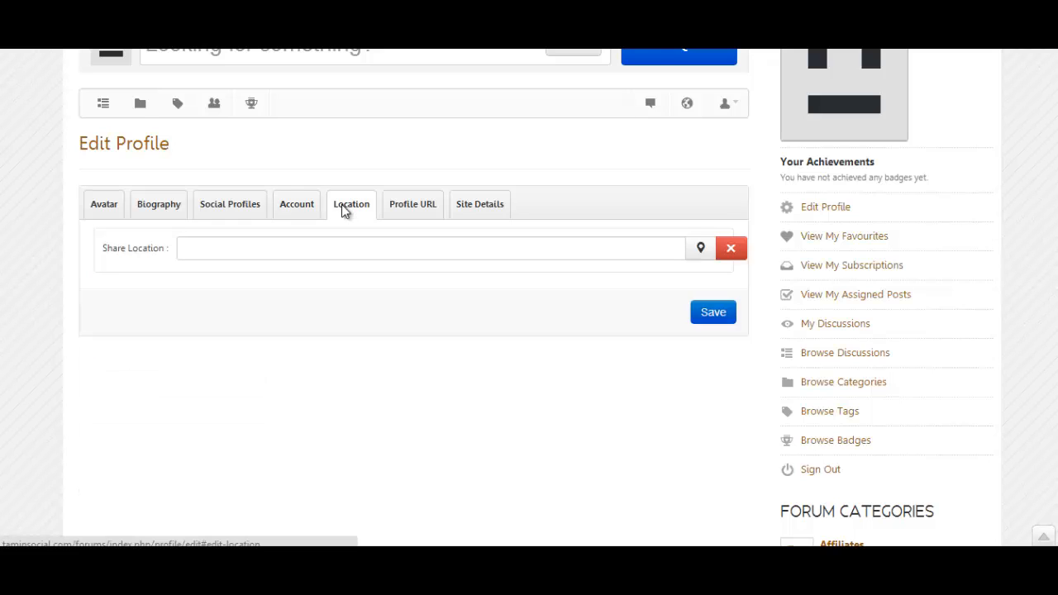
pyautogui.click(419, 211)
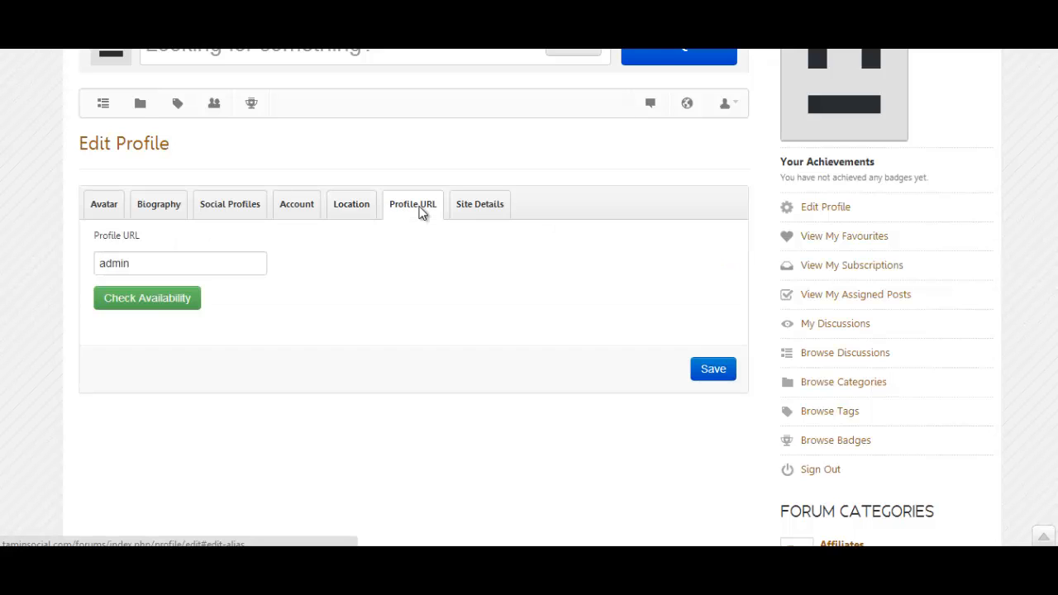
pyautogui.click(483, 214)
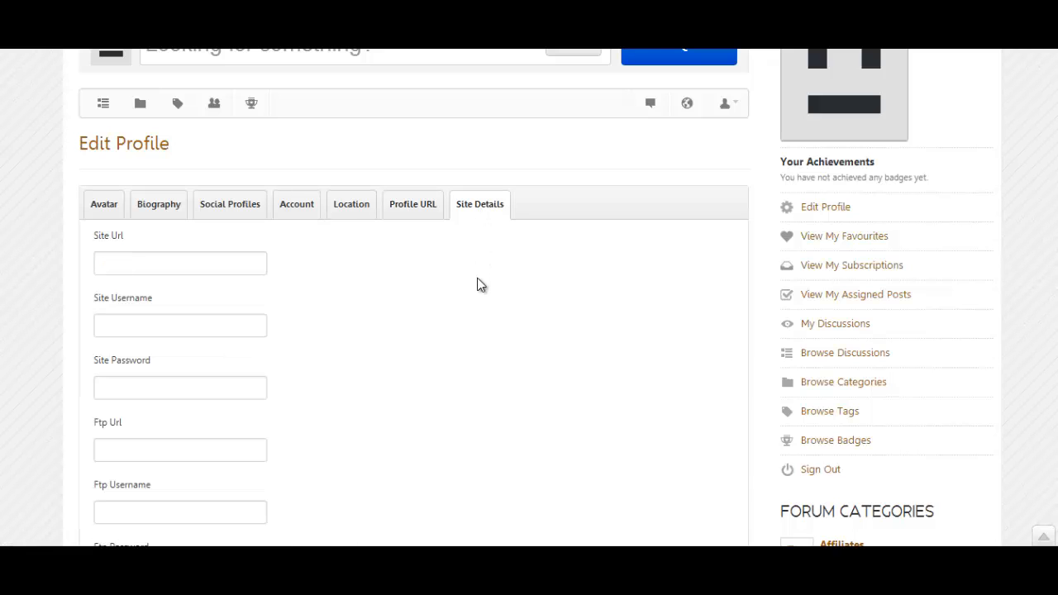
pyautogui.scroll(-3, 325, 405)
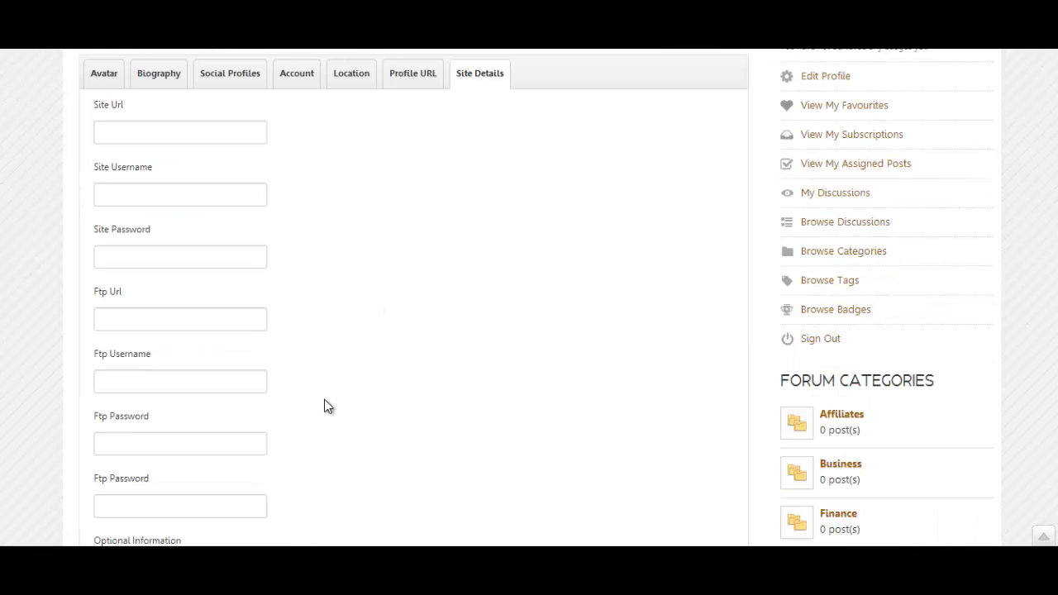
pyautogui.scroll(5, 331, 405)
# Return to the Avatar section and save the profile with the chosen picture
pyautogui.click(104, 336)
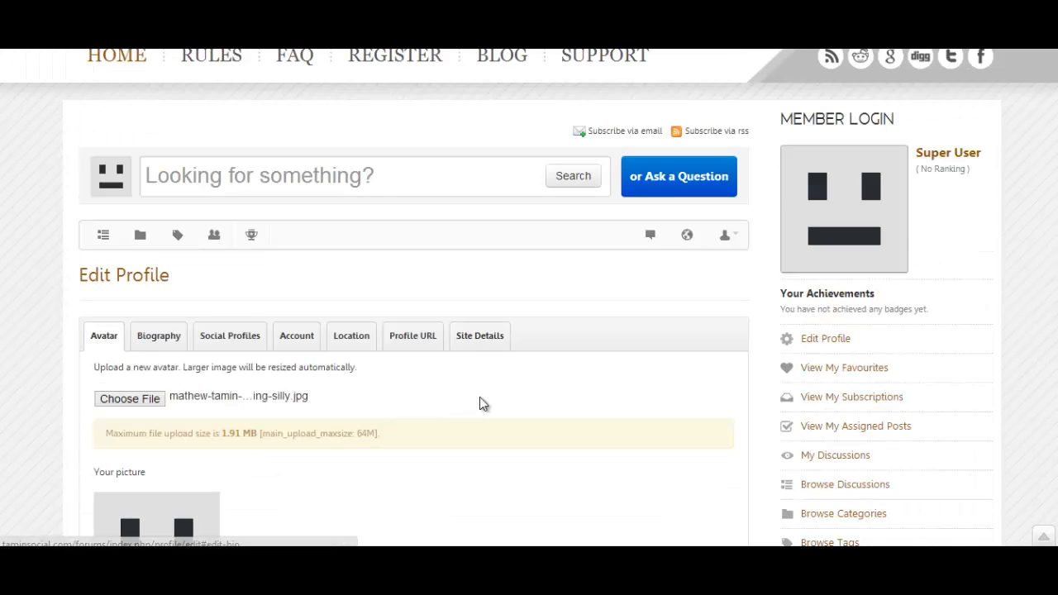
pyautogui.scroll(-3, 479, 404)
pyautogui.click(713, 395)
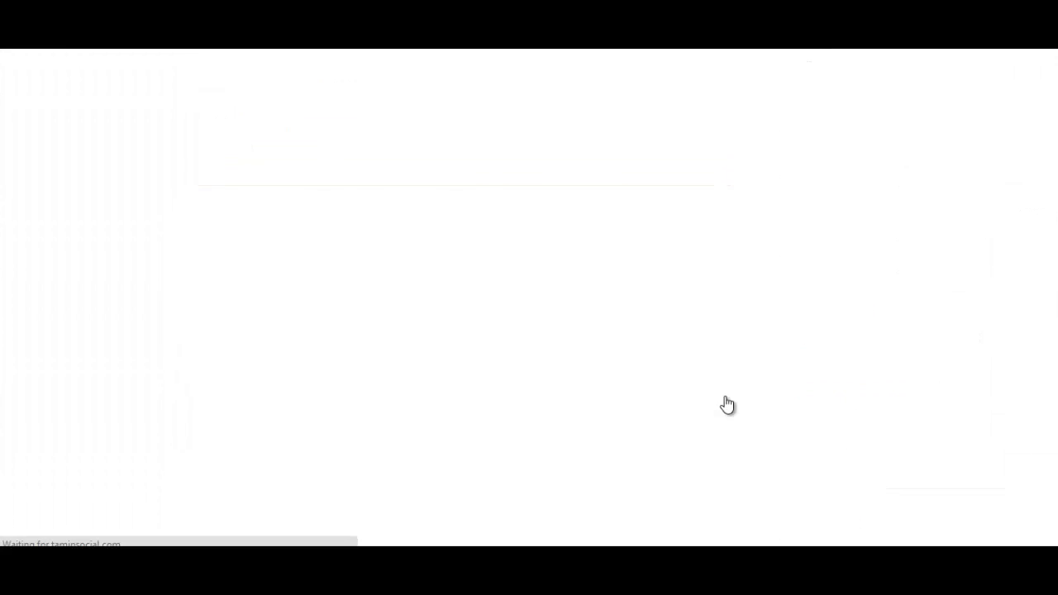
# Examine the saved profile page, including its avatar, recent posts, search box, member links and Forum Categories list
pyautogui.scroll(-2, 725, 397)
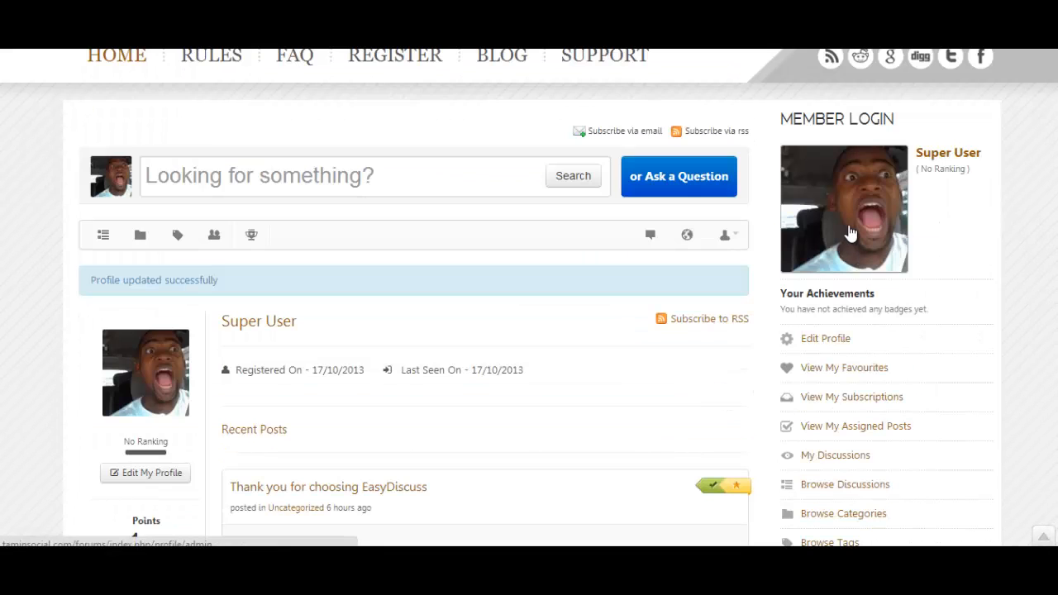
pyautogui.scroll(-3, 1047, 295)
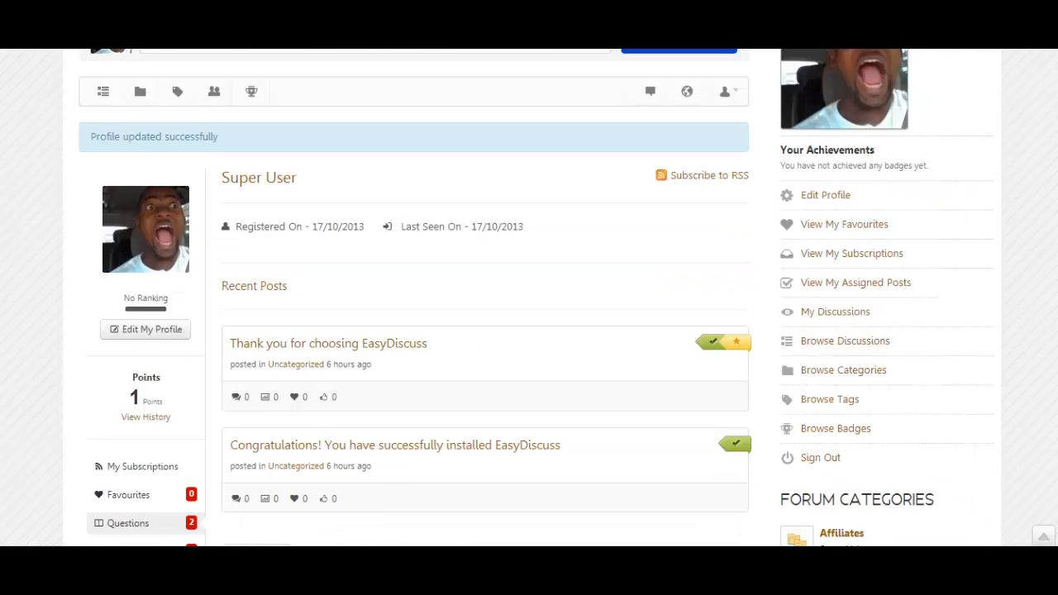
pyautogui.scroll(3, 529, 298)
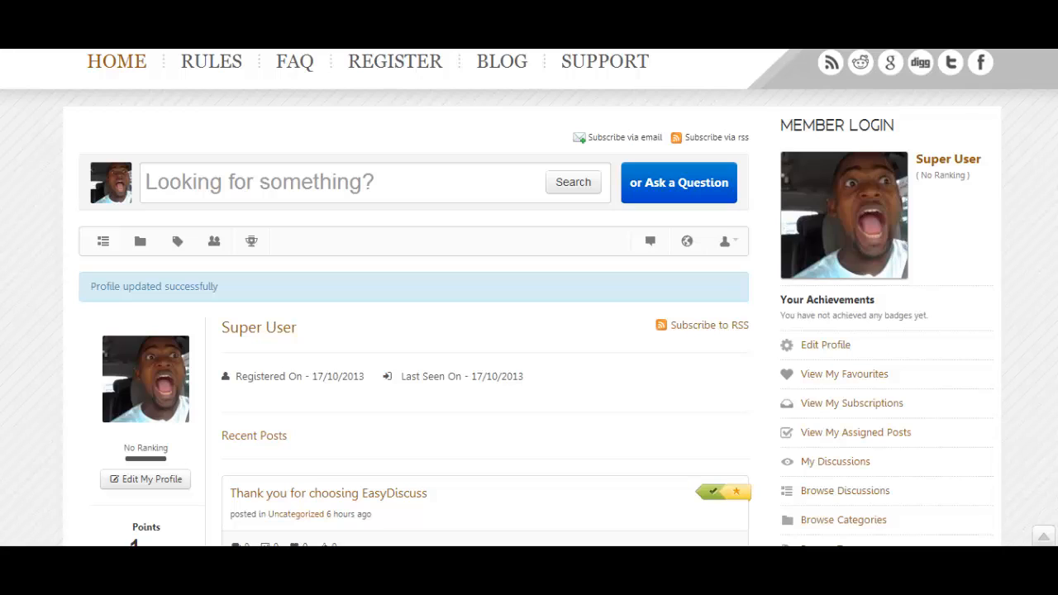
pyautogui.moveTo(974, 179); pyautogui.dragTo(921, 177)
pyautogui.scroll(-2, 529, 298)
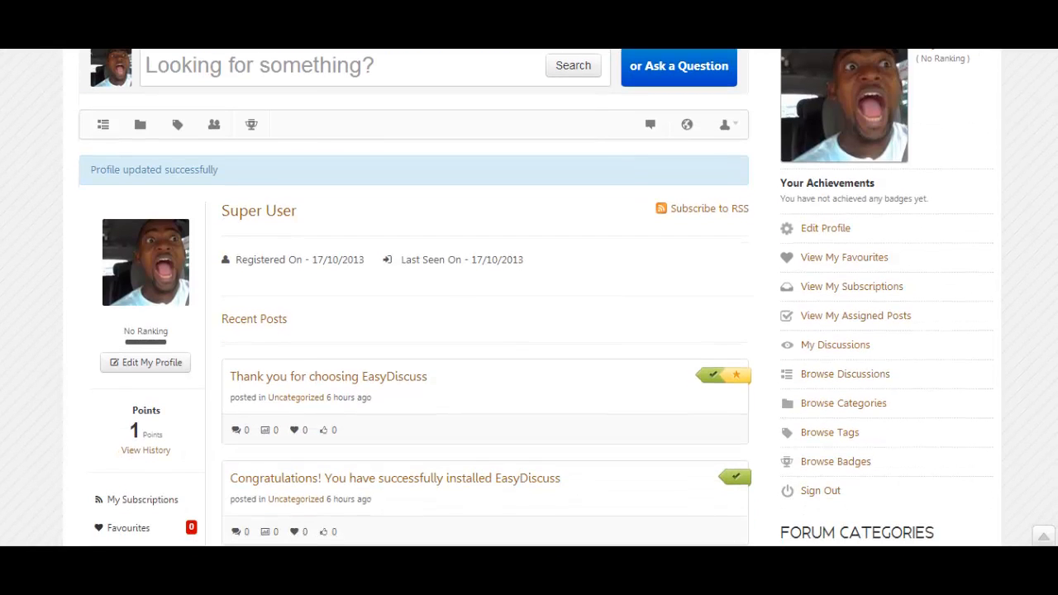
pyautogui.scroll(3, 529, 298)
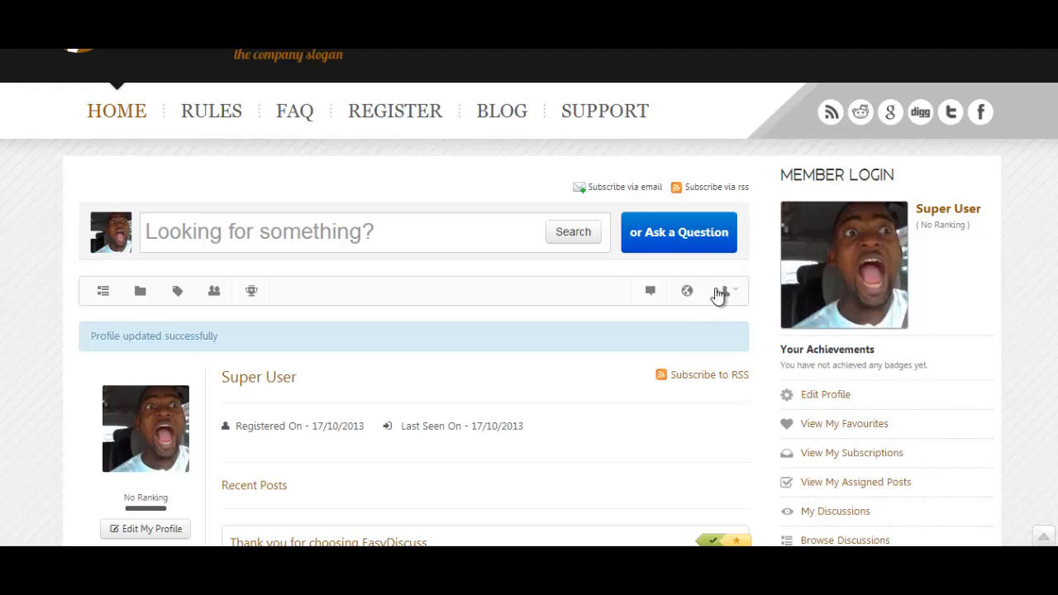
pyautogui.click(366, 234)
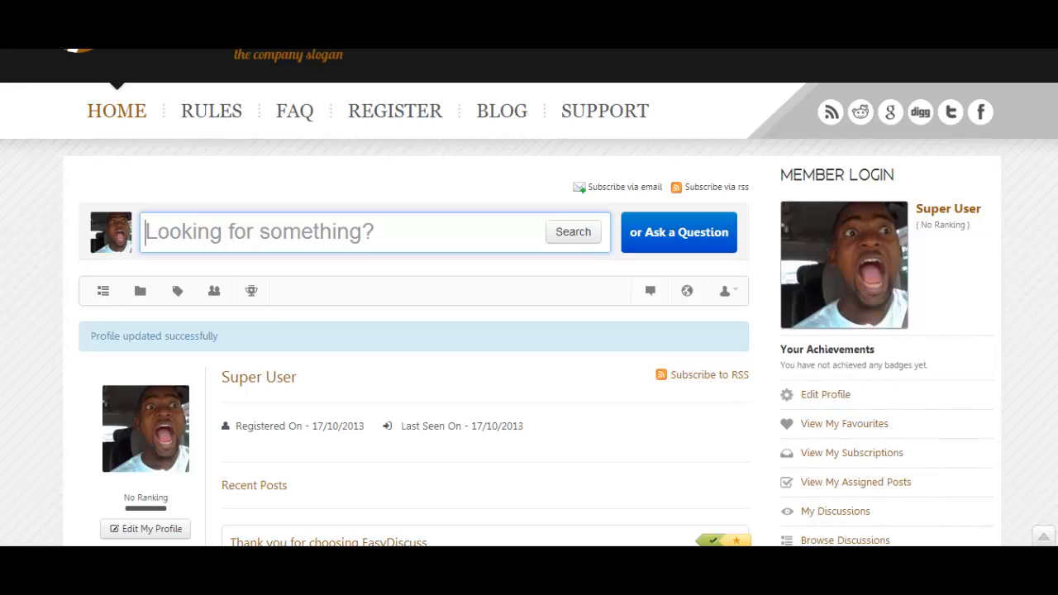
pyautogui.scroll(-3, 938, 267)
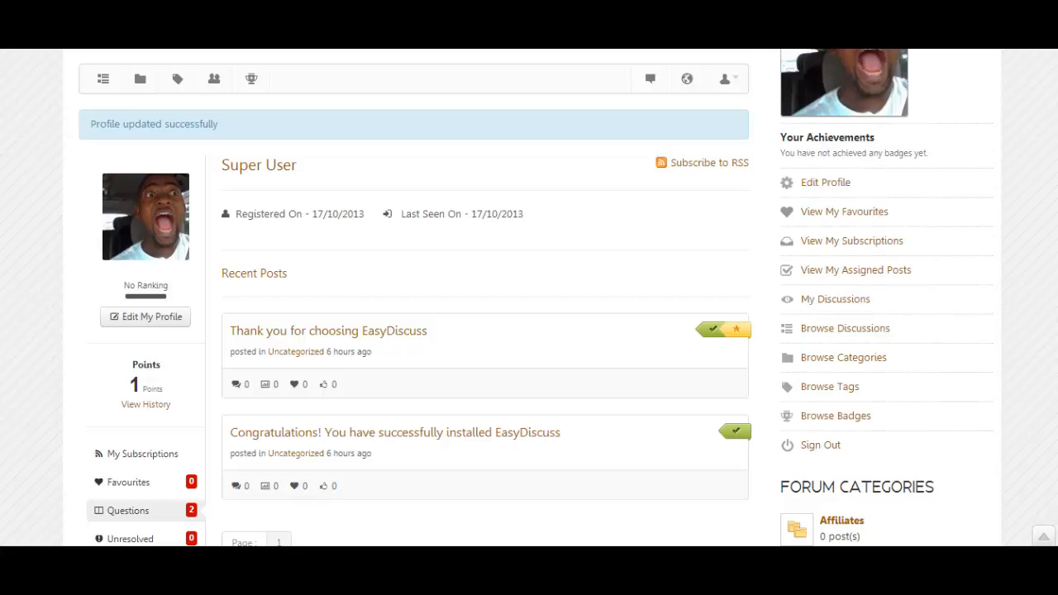
pyautogui.scroll(-5, 540, 297)
pyautogui.scroll(3, 540, 296)
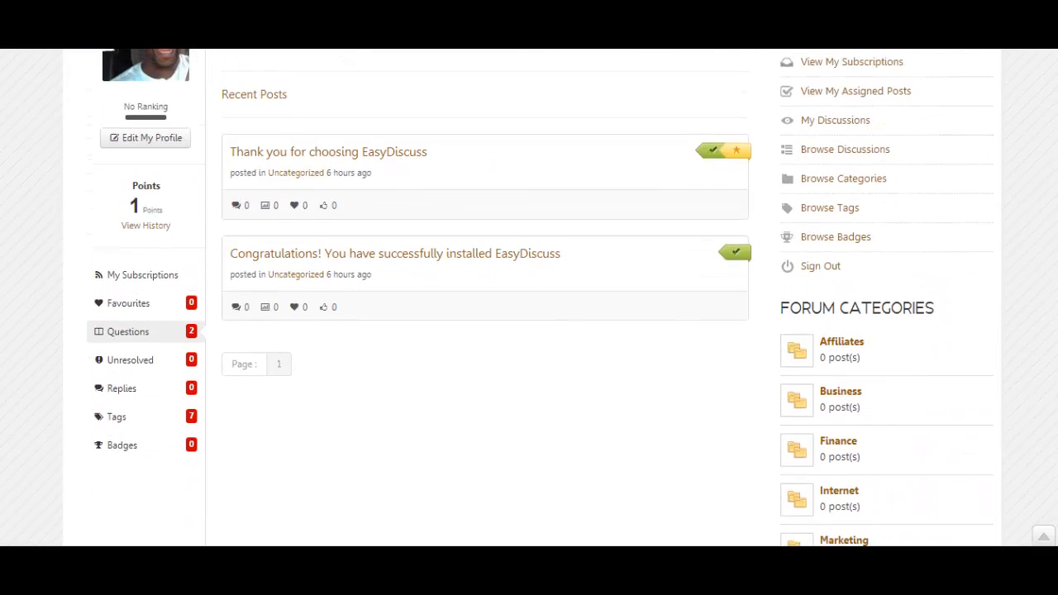
pyautogui.scroll(4, 986, 315)
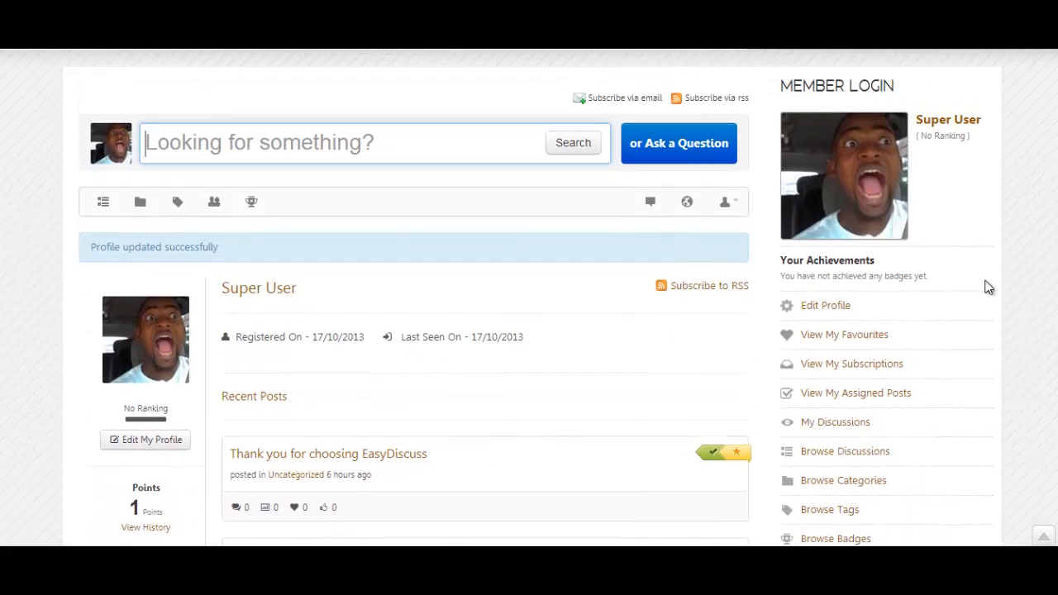
pyautogui.scroll(2, 986, 326)
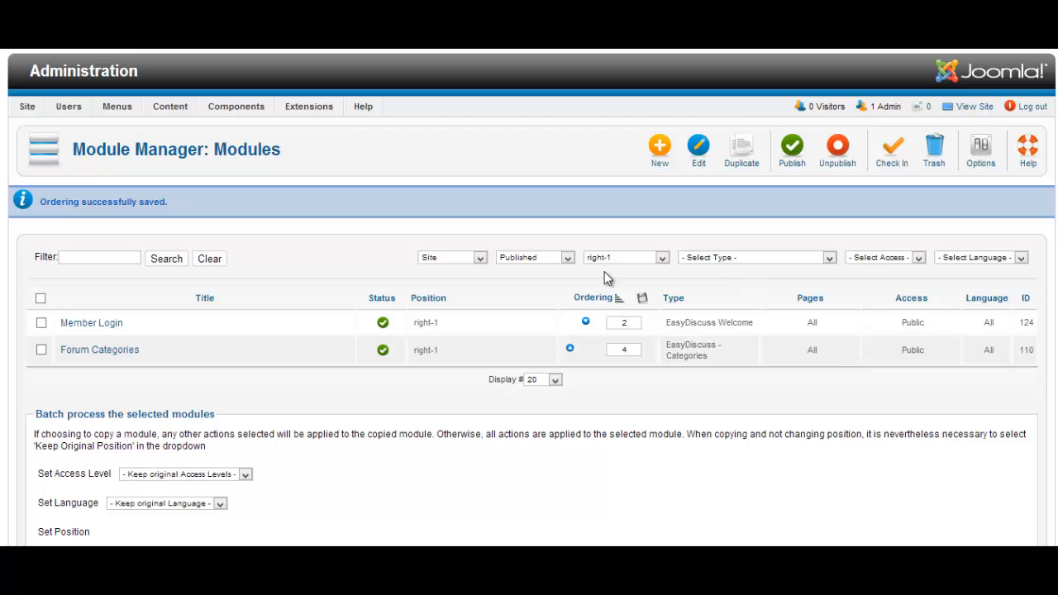
# In the Joomla Module Manager, clear the right-1 position filter and filter the modules by type EasyDiscuss - Post Topic
pyautogui.click(626, 258)
pyautogui.click(631, 271)
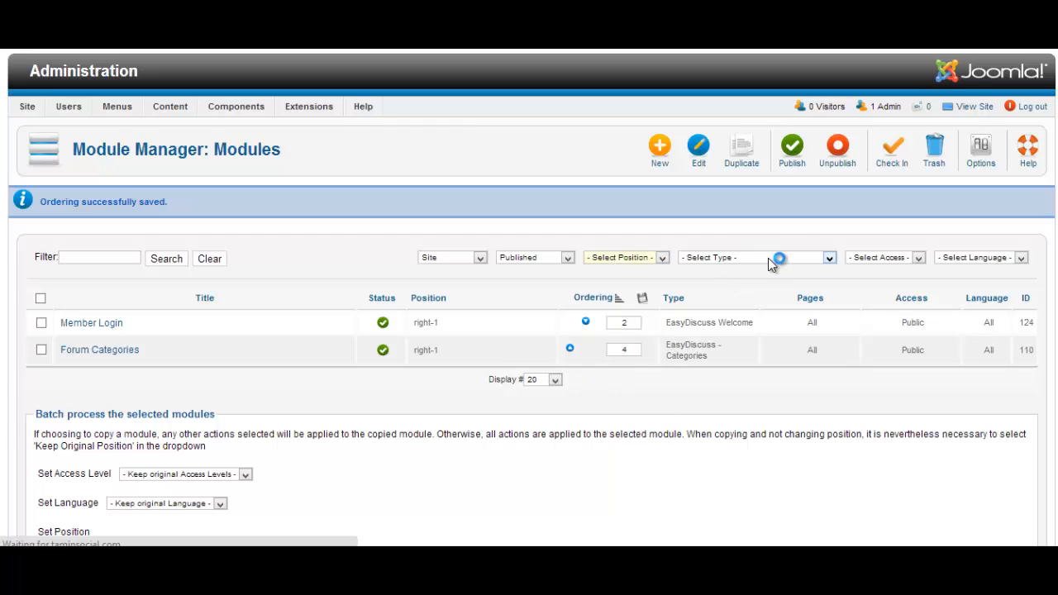
pyautogui.click(829, 216)
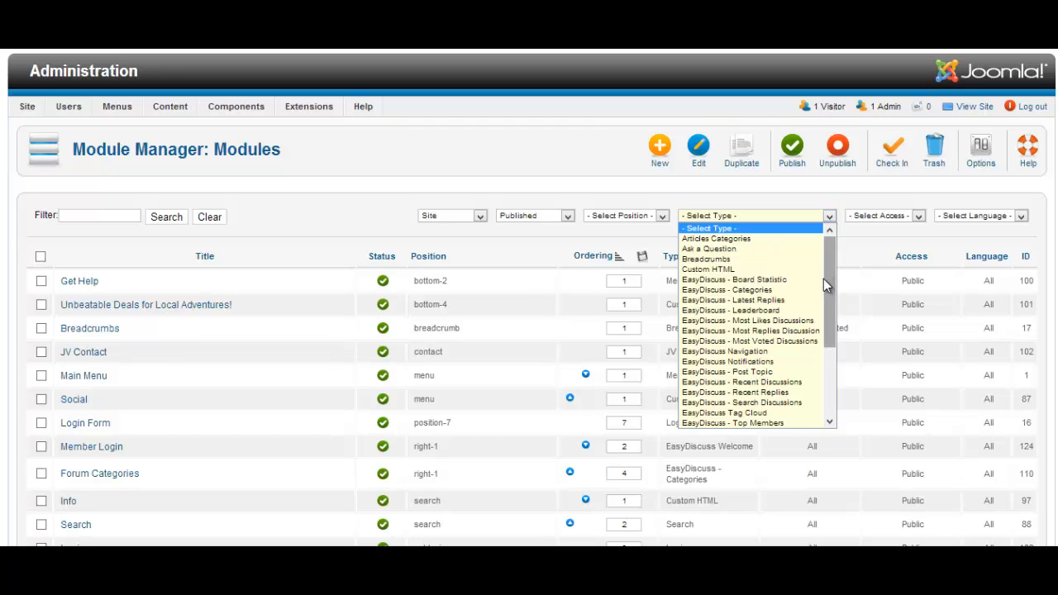
pyautogui.click(828, 250)
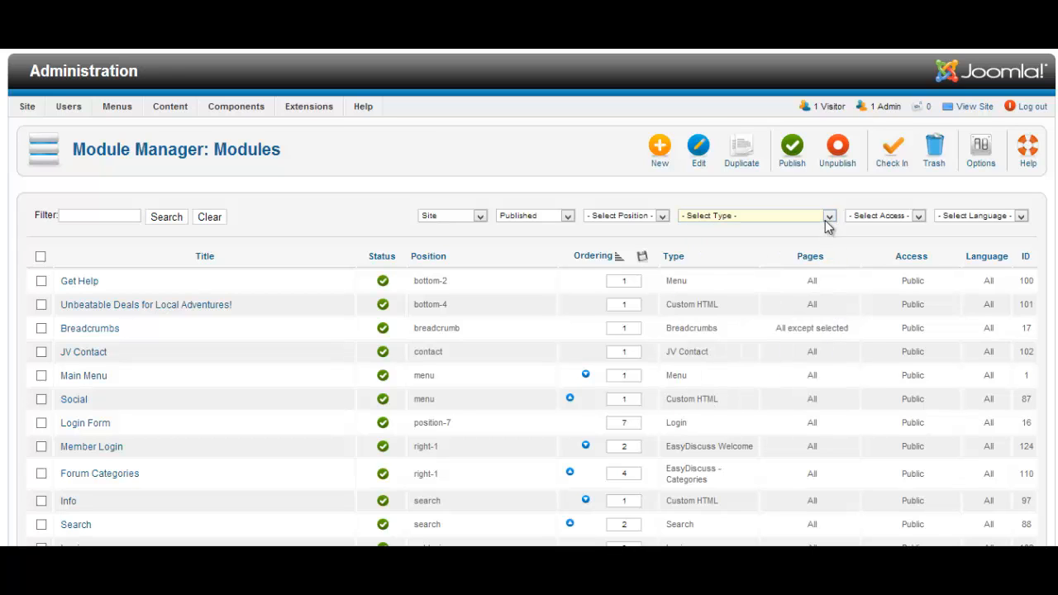
pyautogui.click(828, 218)
pyautogui.moveTo(831, 247); pyautogui.dragTo(831, 267)
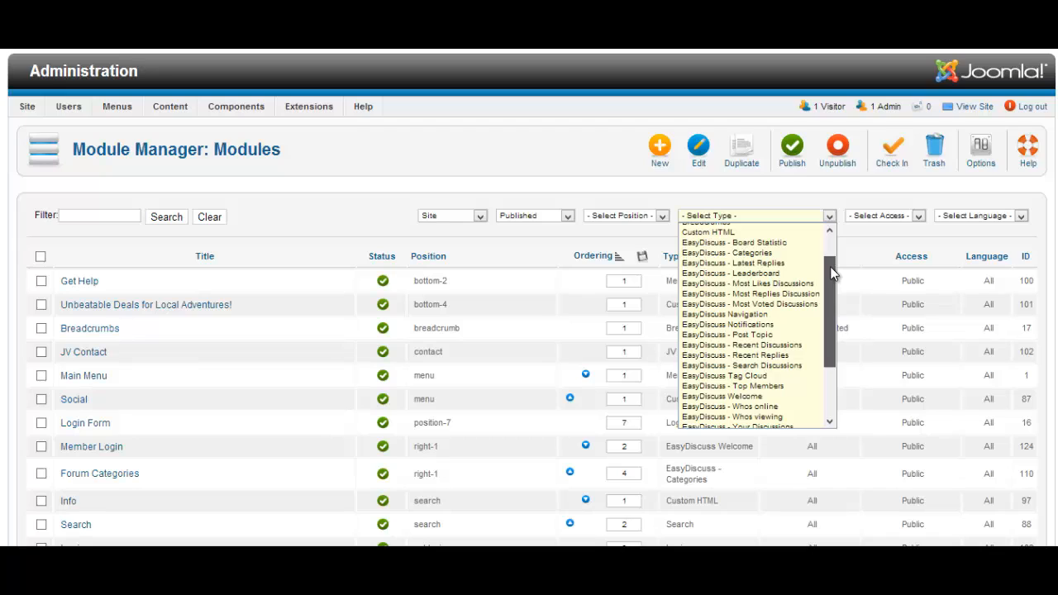
pyautogui.click(800, 338)
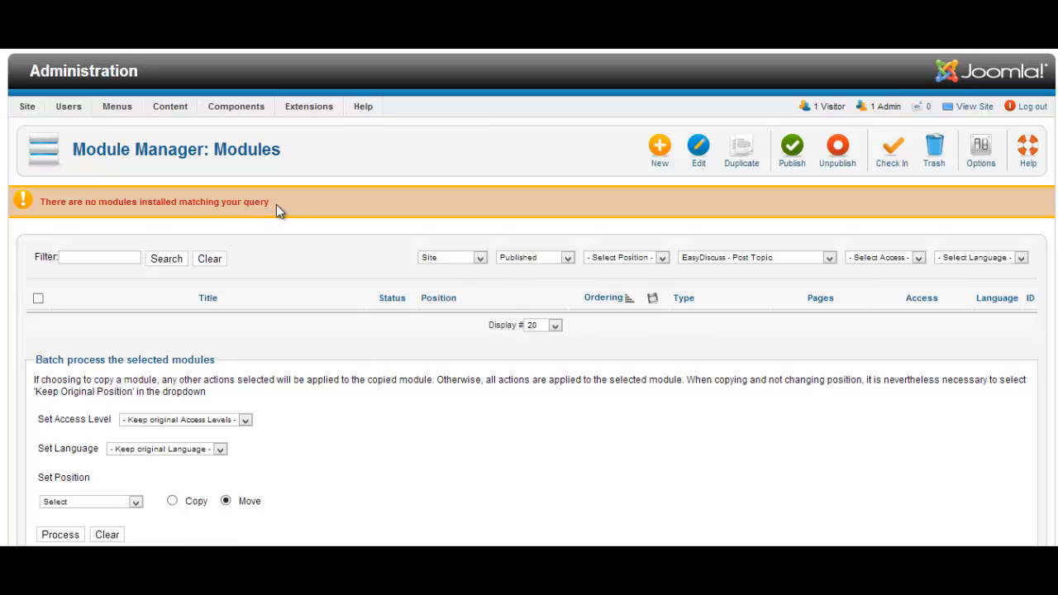
# Remove the Published status filter from the module list and open the EasyDiscuss - Post Topic module for editing
pyautogui.moveTo(272, 203); pyautogui.dragTo(43, 207)
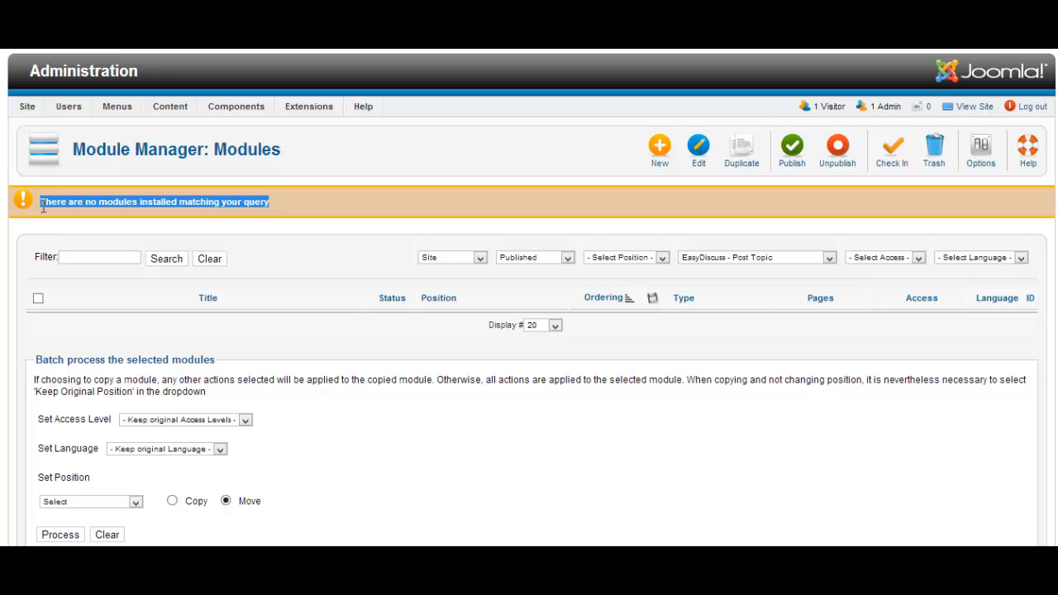
pyautogui.click(568, 259)
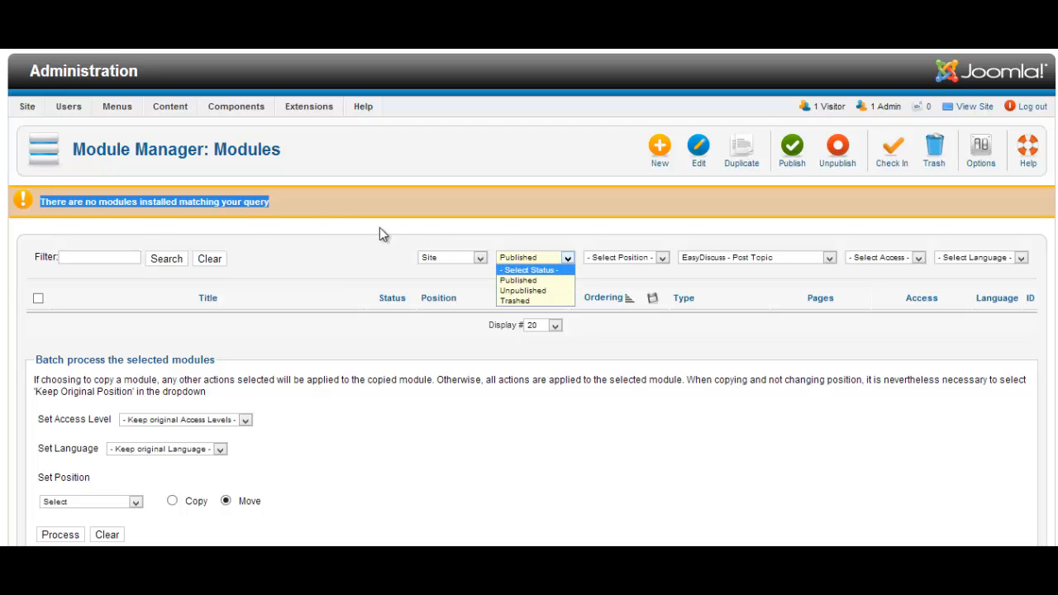
pyautogui.click(546, 270)
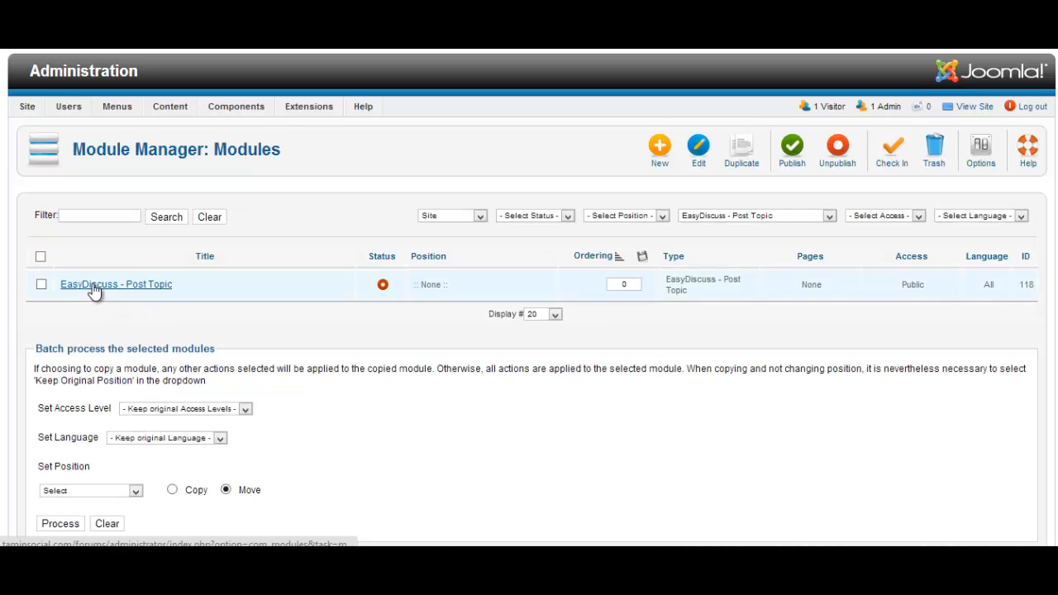
pyautogui.click(100, 286)
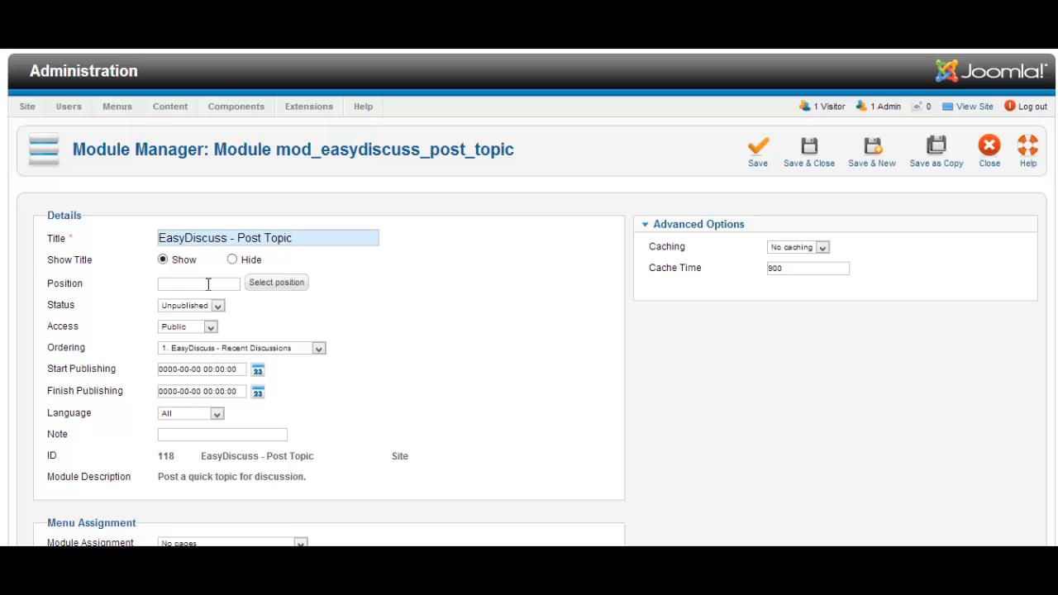
# Set the Post Topic module's position to right-1 and its status to Published
pyautogui.write('r')
pyautogui.click(213, 299)
pyautogui.click(211, 307)
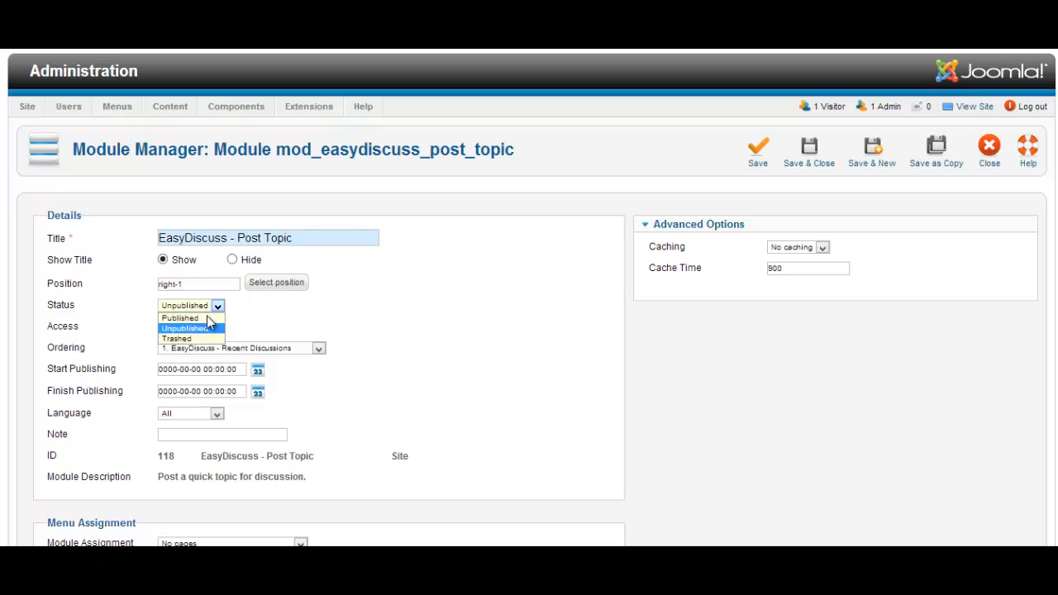
pyautogui.click(208, 317)
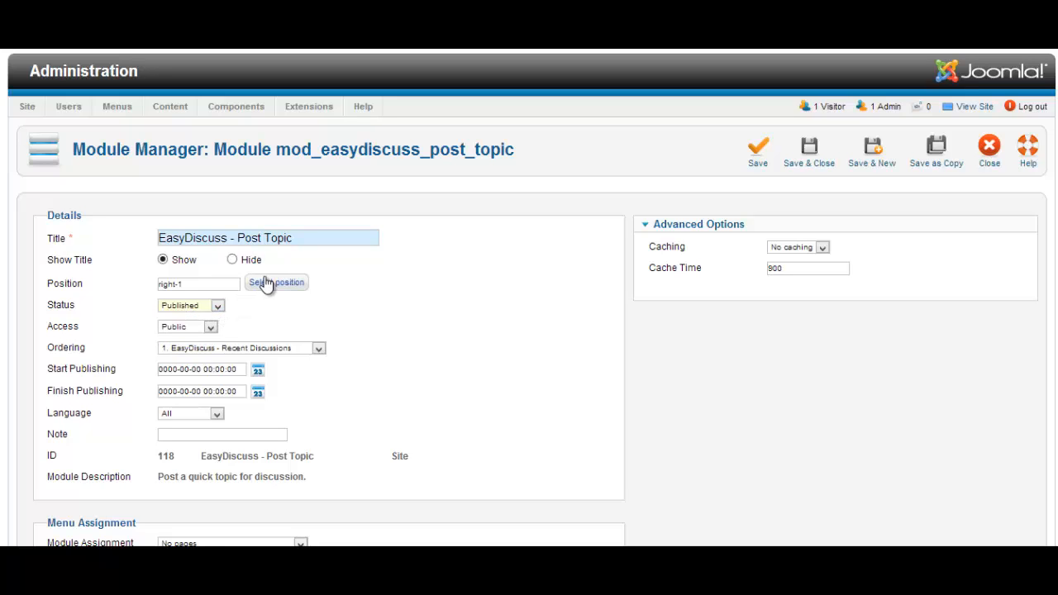
pyautogui.scroll(-3, 515, 356)
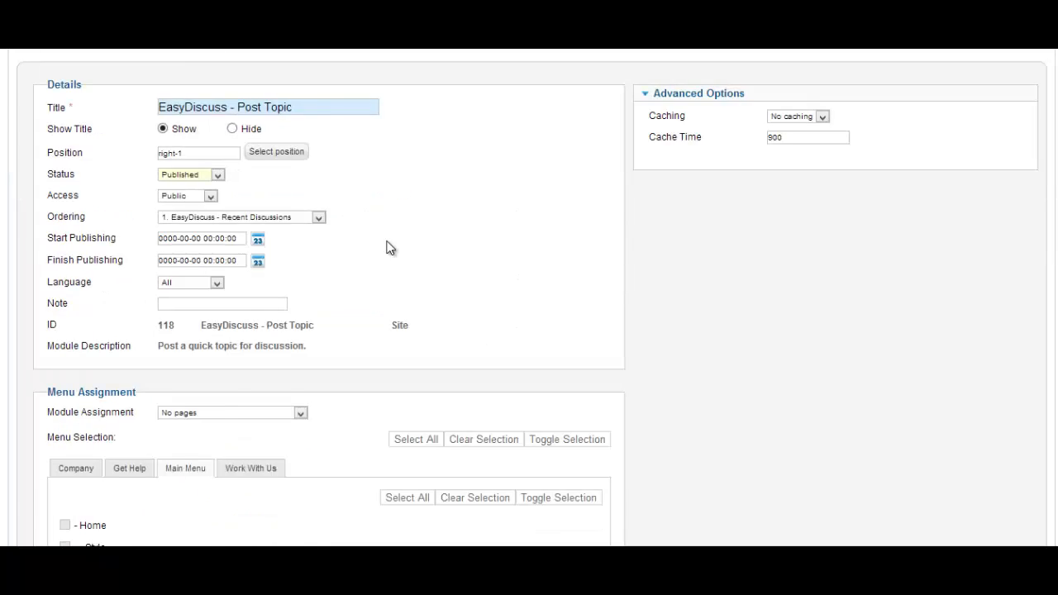
pyautogui.scroll(3, 390, 248)
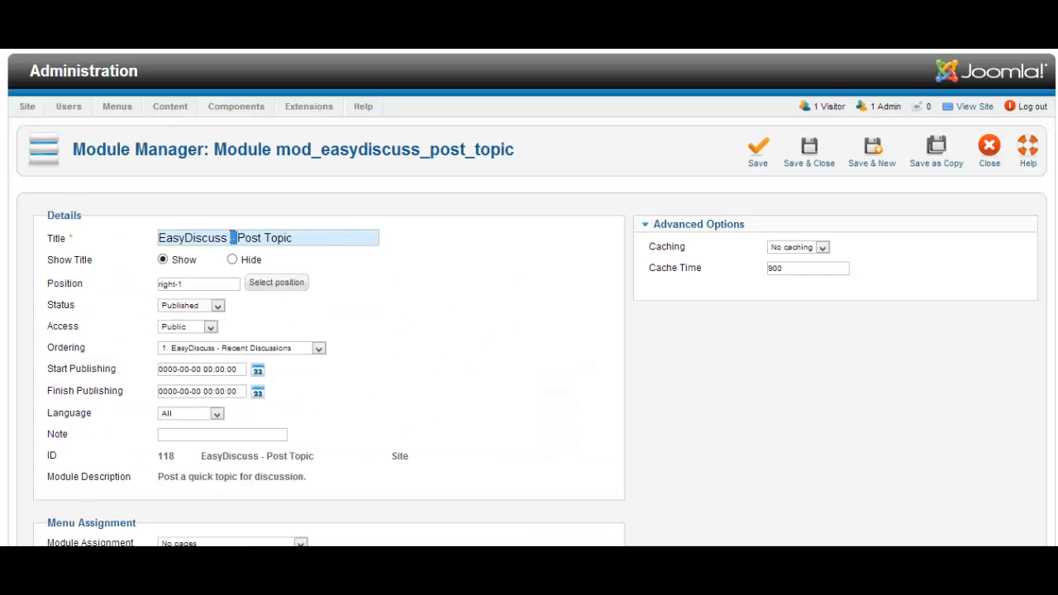
# Change the Post Topic module's title to Quick Post
pyautogui.tripleClick(234, 238)
pyautogui.write('Quik')
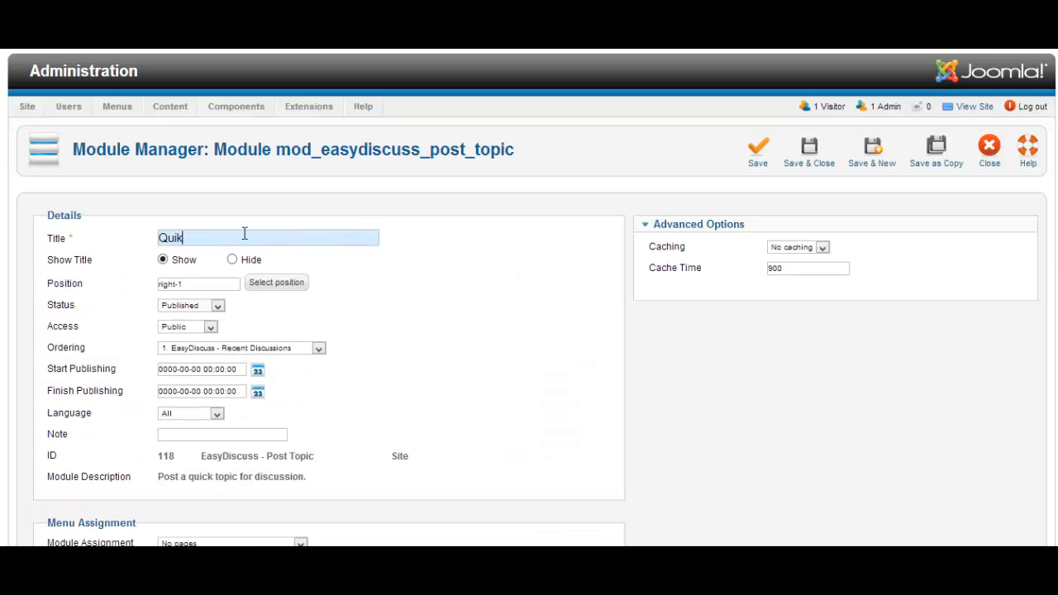
pyautogui.press('BackSpace')
pyautogui.write('ck Post')
# Assign the Quick Post module to all pages, then save and close it
pyautogui.scroll(-5, 596, 364)
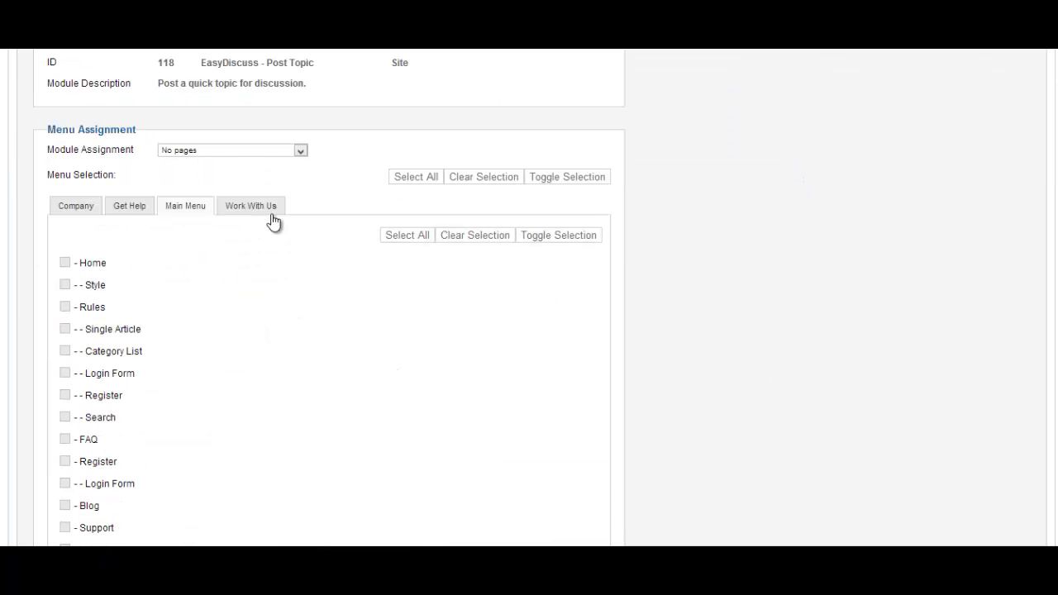
pyautogui.click(226, 151)
pyautogui.click(222, 161)
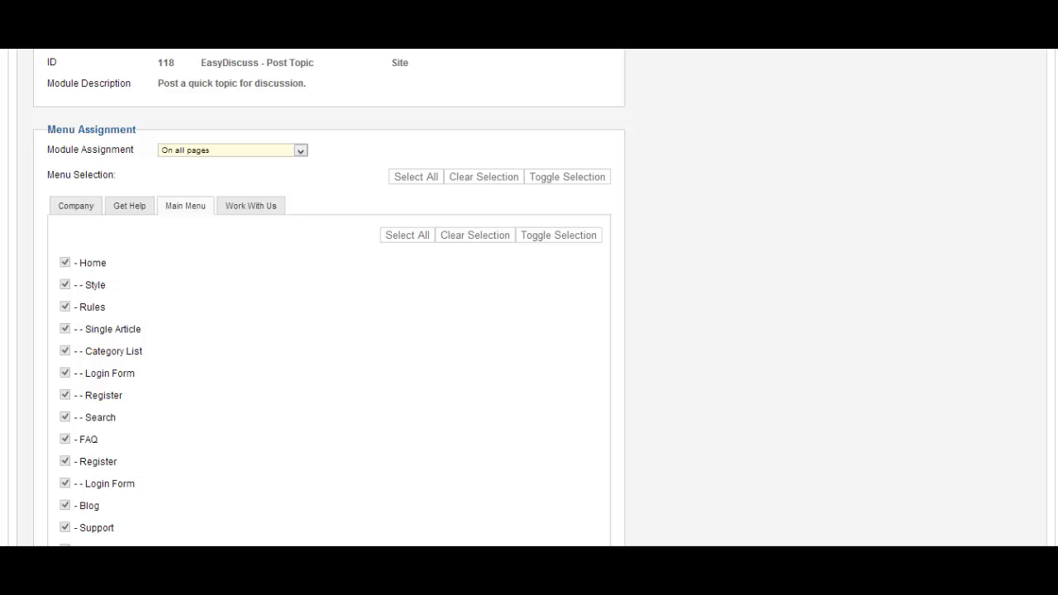
pyautogui.scroll(4, 400, 388)
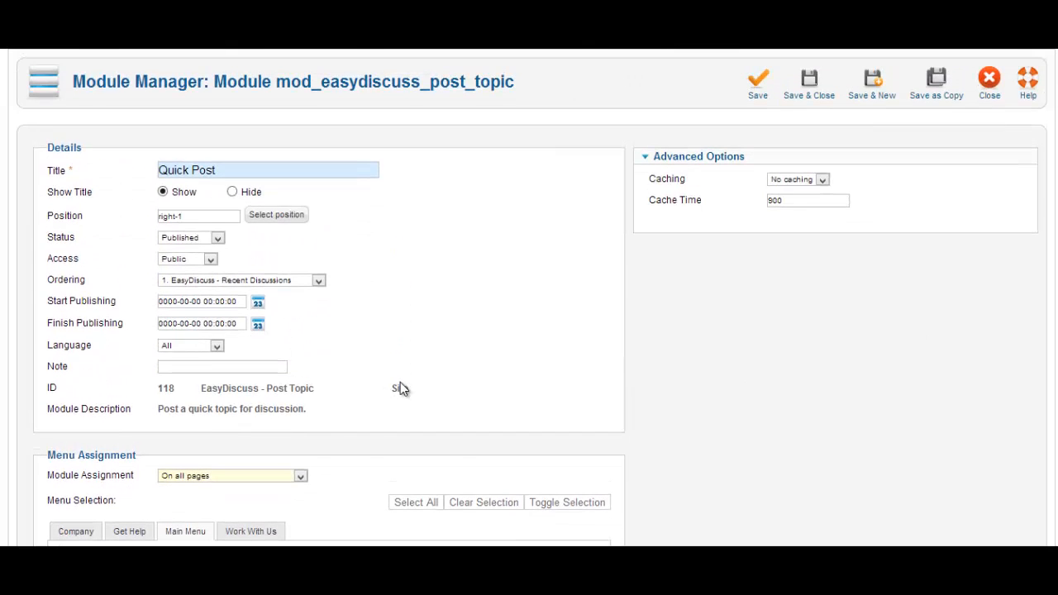
pyautogui.scroll(1, 400, 388)
pyautogui.click(809, 148)
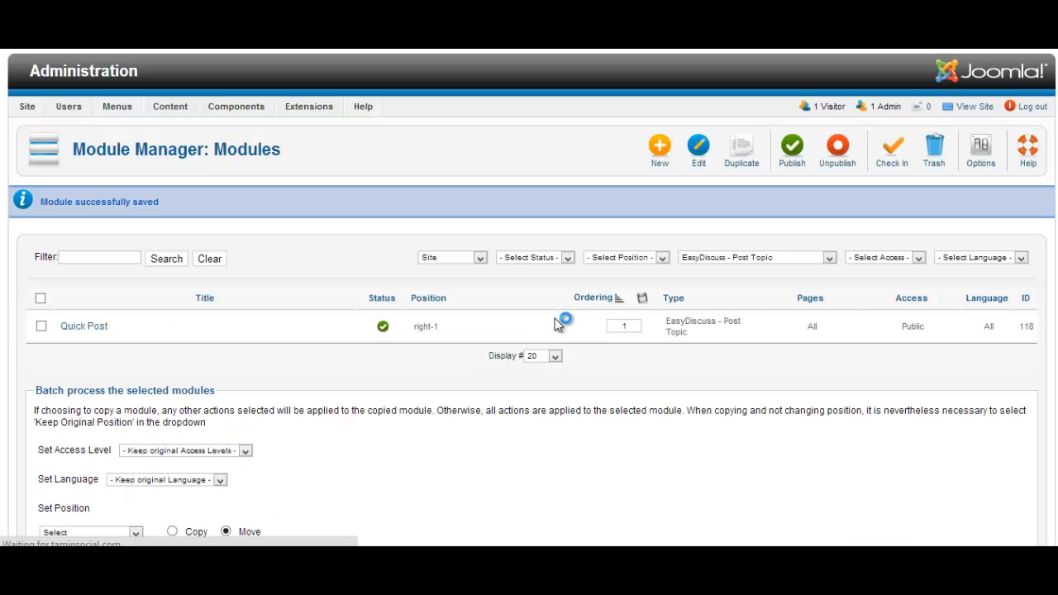
# Clear the module type filter and reload the member's profile page on the live forum site
pyautogui.click(749, 261)
pyautogui.click(750, 269)
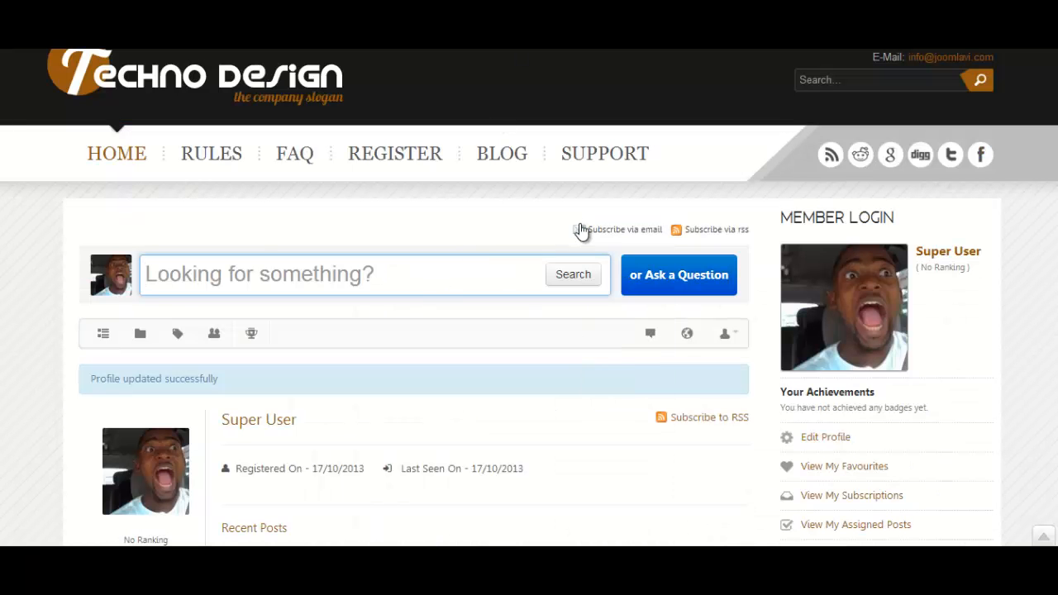
pyautogui.rightClick(623, 215)
pyautogui.click(655, 263)
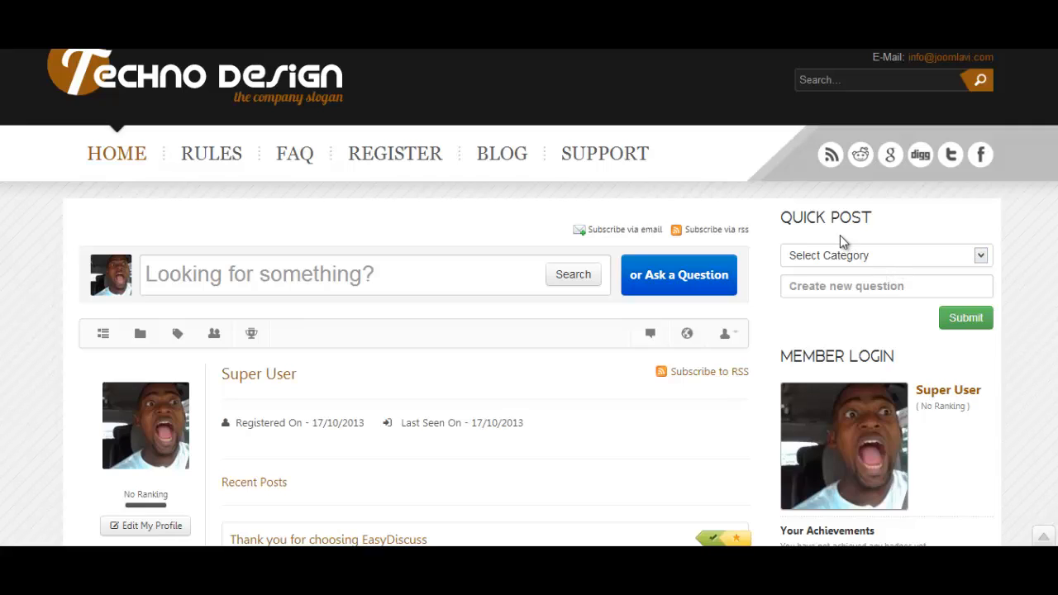
# Try to submit the question "I have a question" in the Business category through the Quick Post form
pyautogui.click(879, 257)
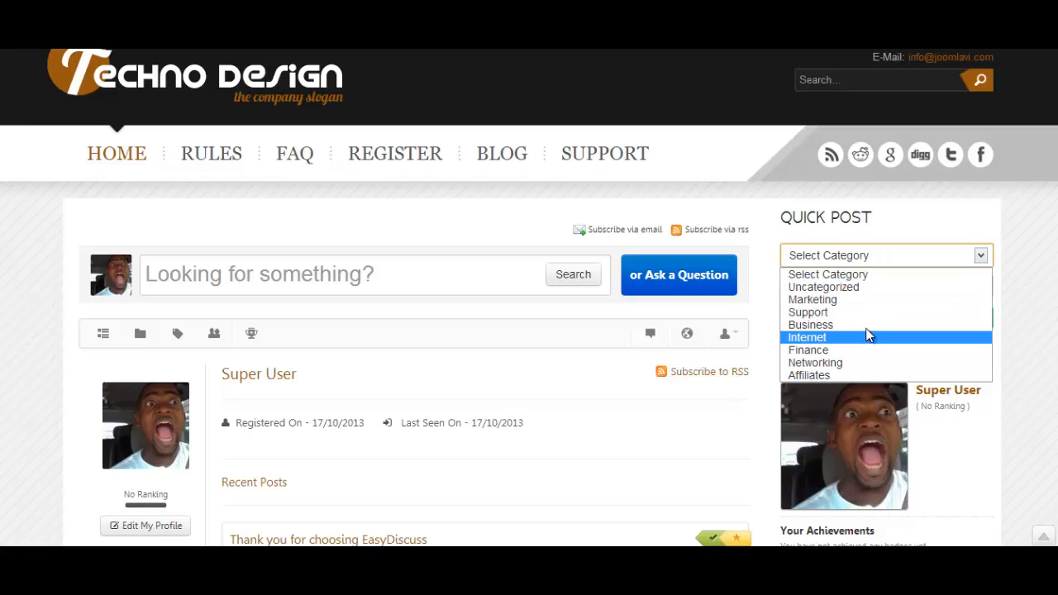
pyautogui.click(868, 327)
pyautogui.click(857, 287)
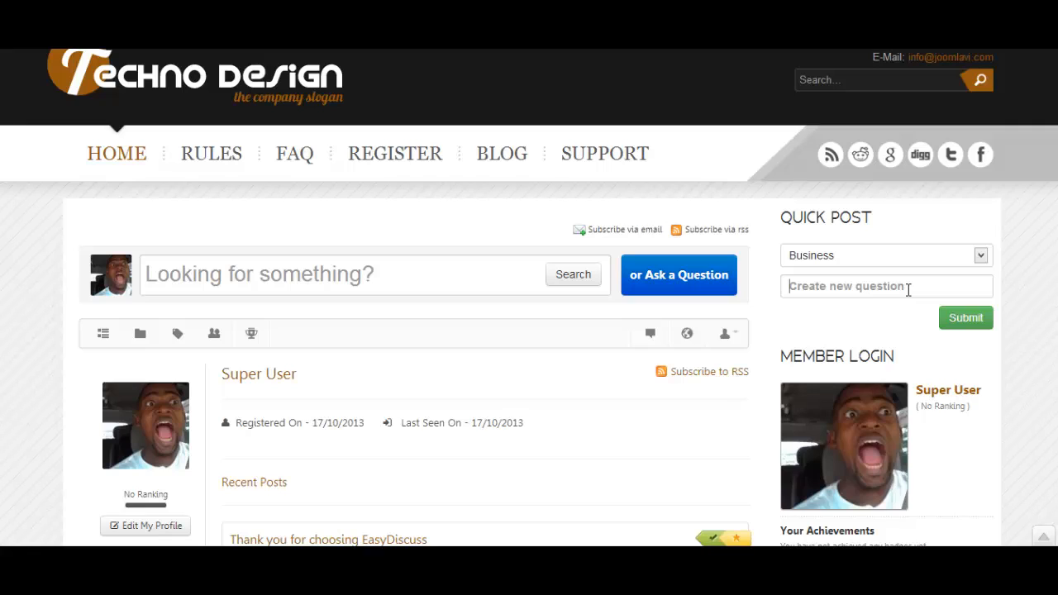
pyautogui.write('ask y')
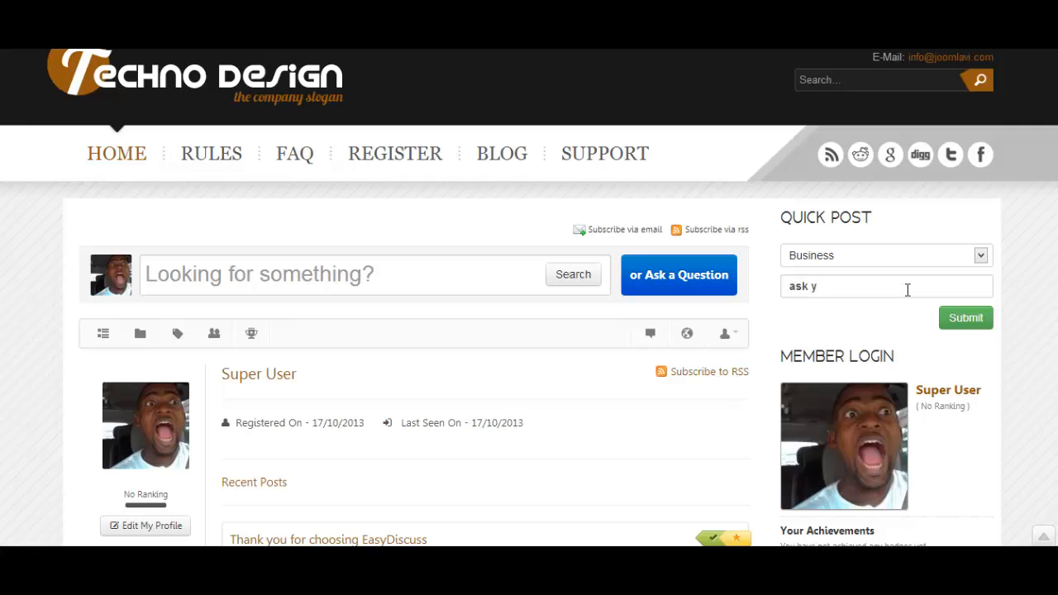
pyautogui.press('BackSpace')
pyautogui.press('BackSpace')
pyautogui.write('I have a question')
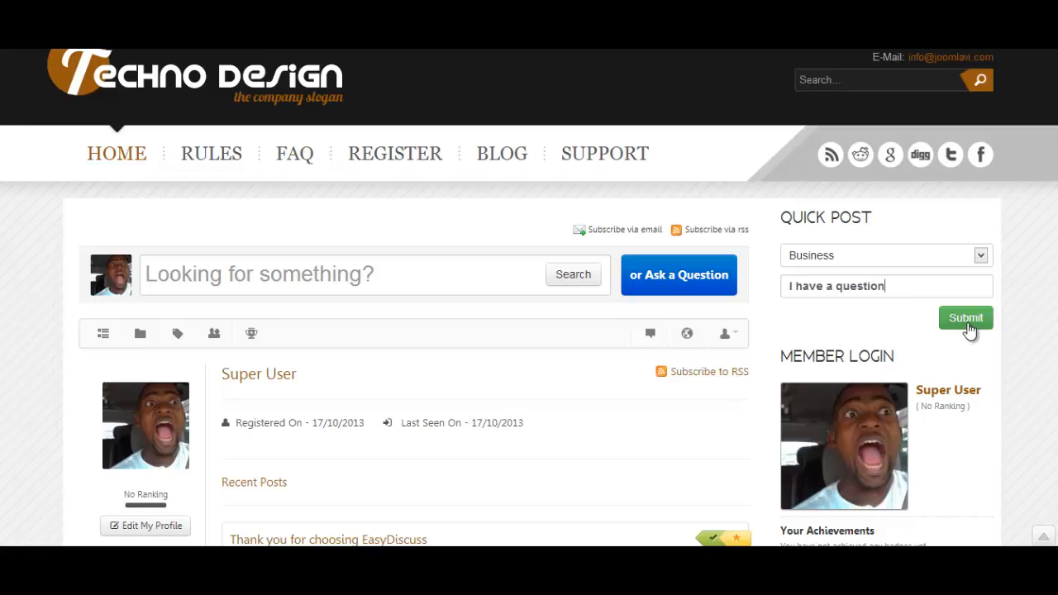
pyautogui.click(968, 324)
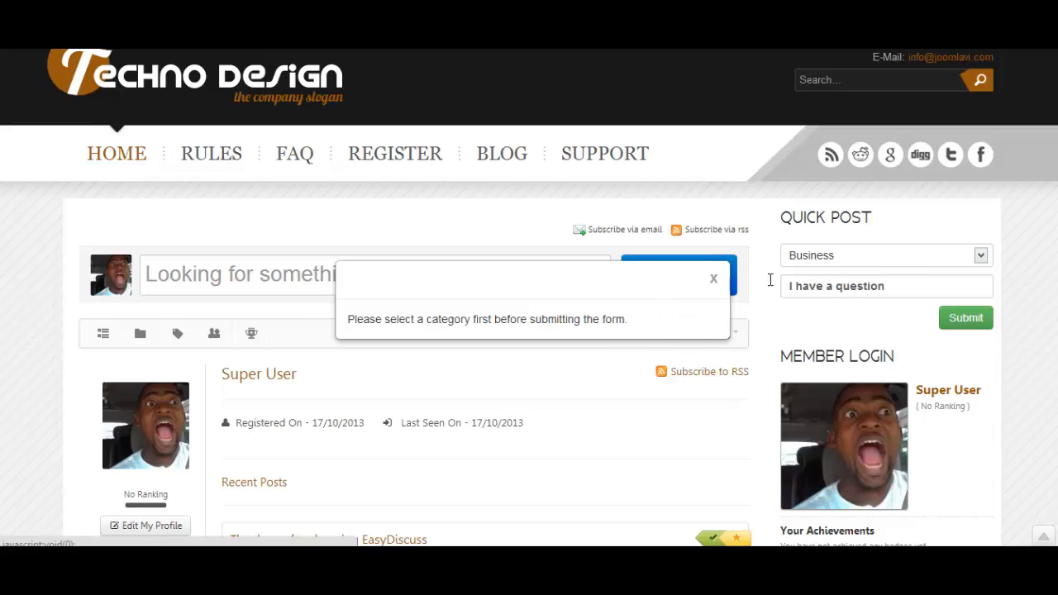
# Dismiss the message and choose Business again as the Quick Post category
pyautogui.click(713, 278)
pyautogui.click(981, 257)
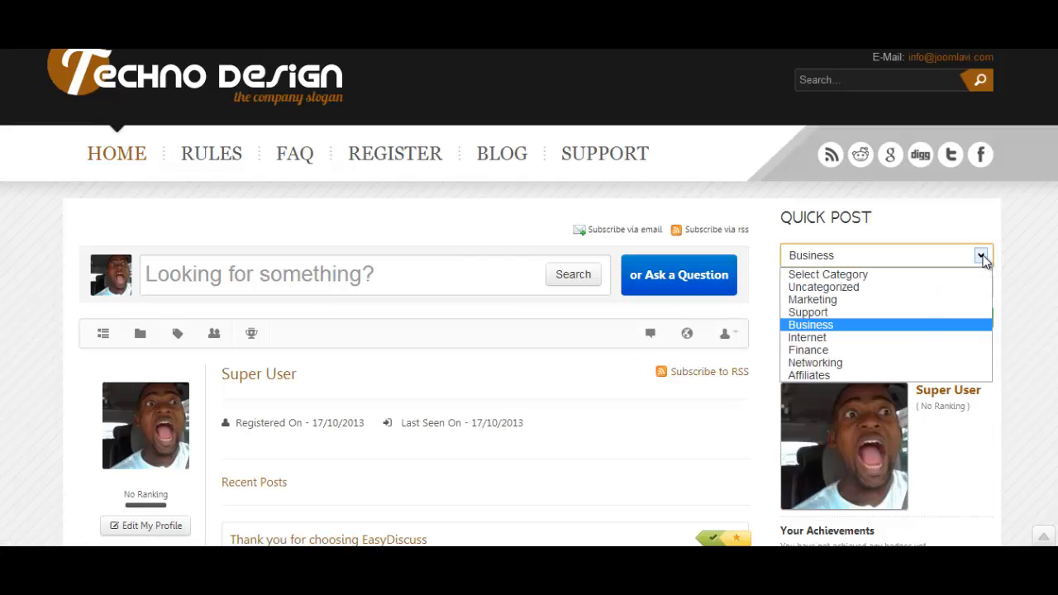
pyautogui.click(951, 325)
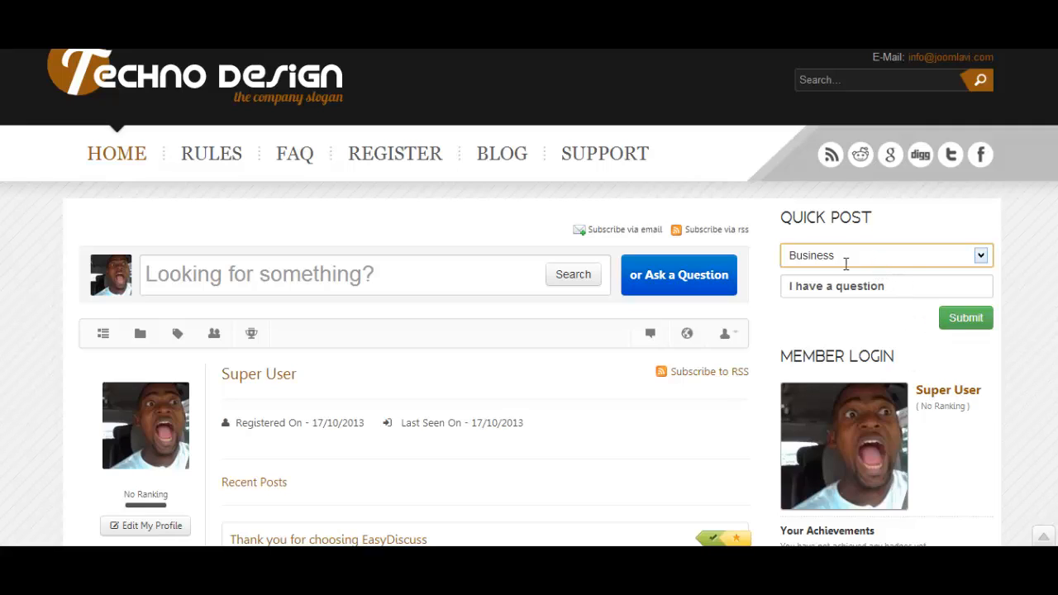
pyautogui.press('F9')
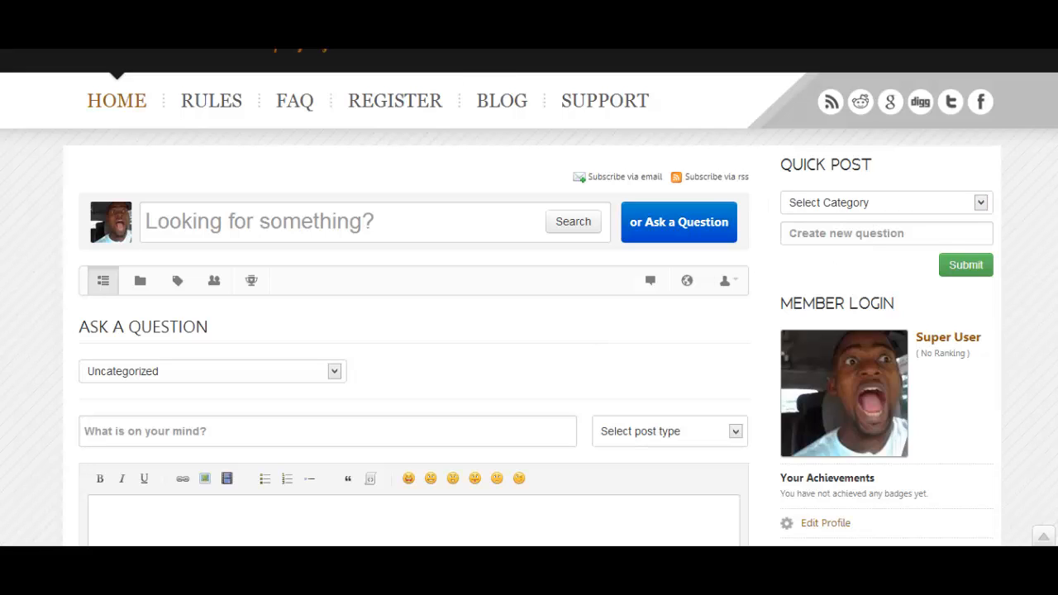
# Return to the forum's home page, search the discussions for "I have a question" and examine the results
pyautogui.click(417, 229)
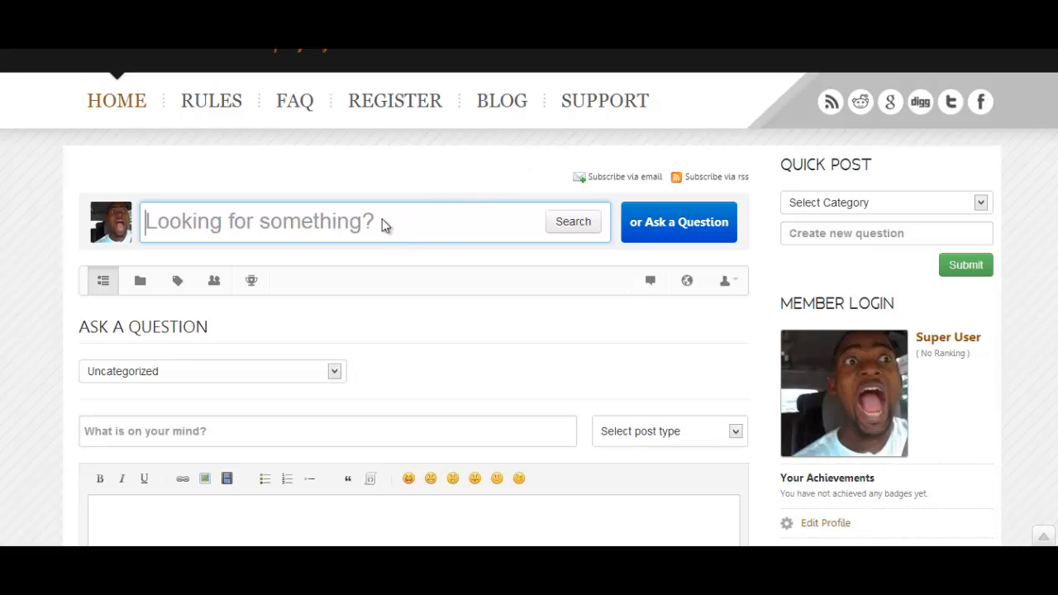
pyautogui.click(128, 113)
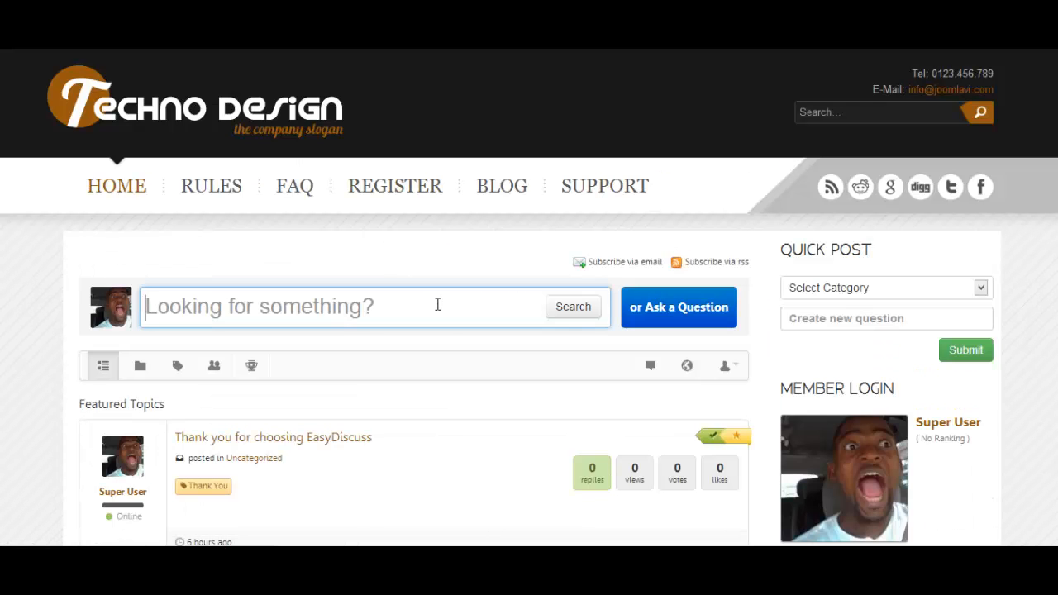
pyautogui.write('I have a ques')
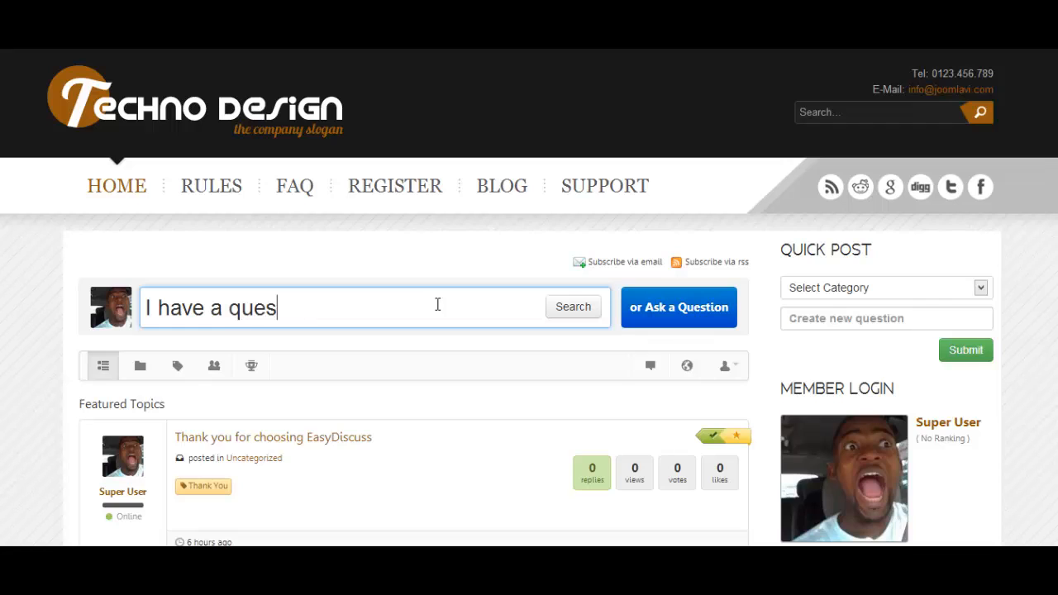
pyautogui.write('tion')
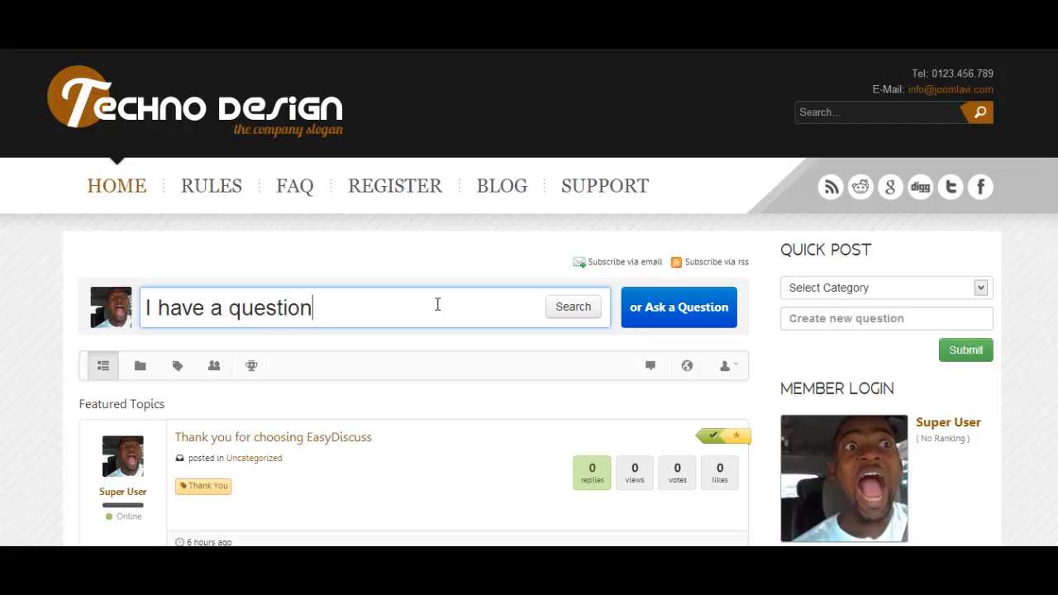
pyautogui.click(695, 317)
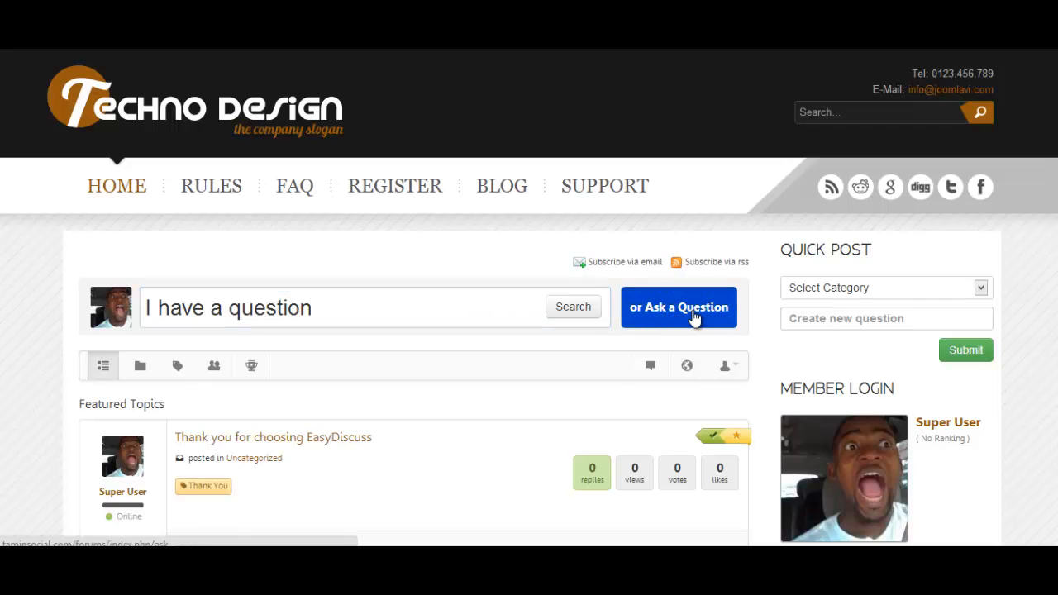
pyautogui.click(571, 314)
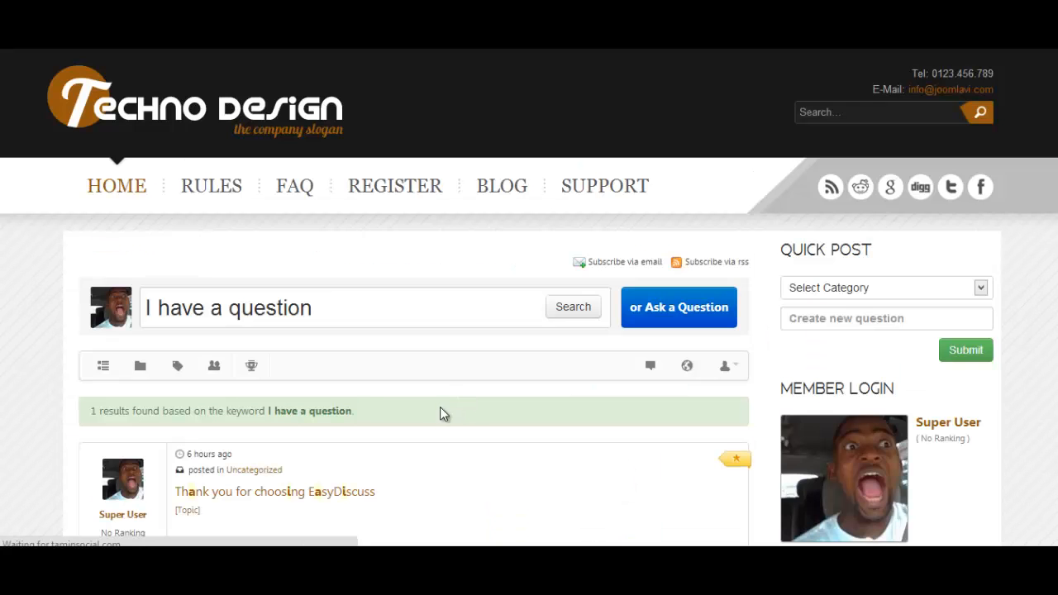
pyautogui.scroll(-3, 461, 418)
pyautogui.scroll(-2, 447, 425)
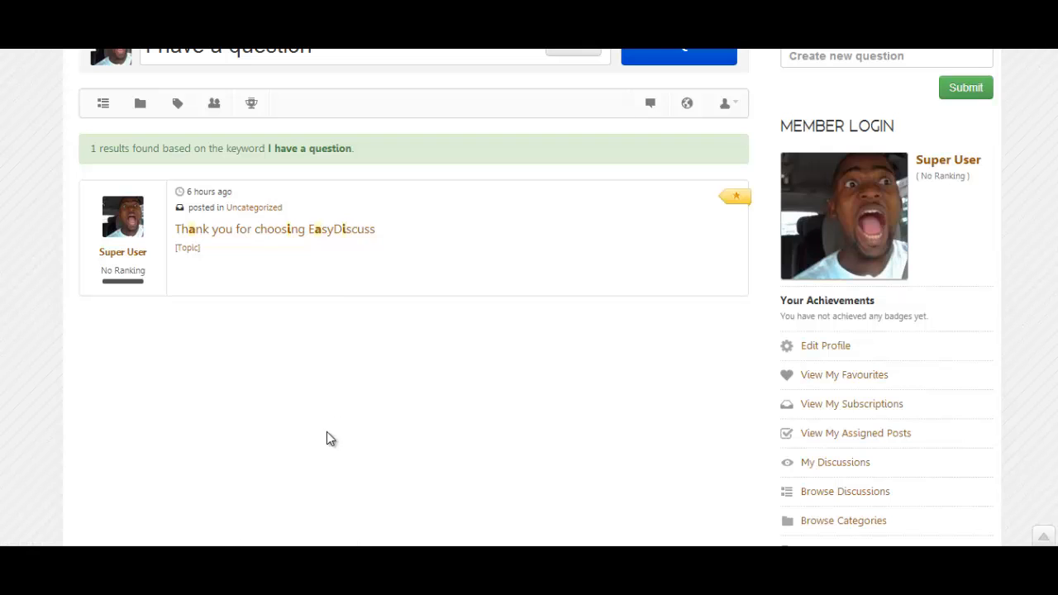
pyautogui.scroll(5, 333, 460)
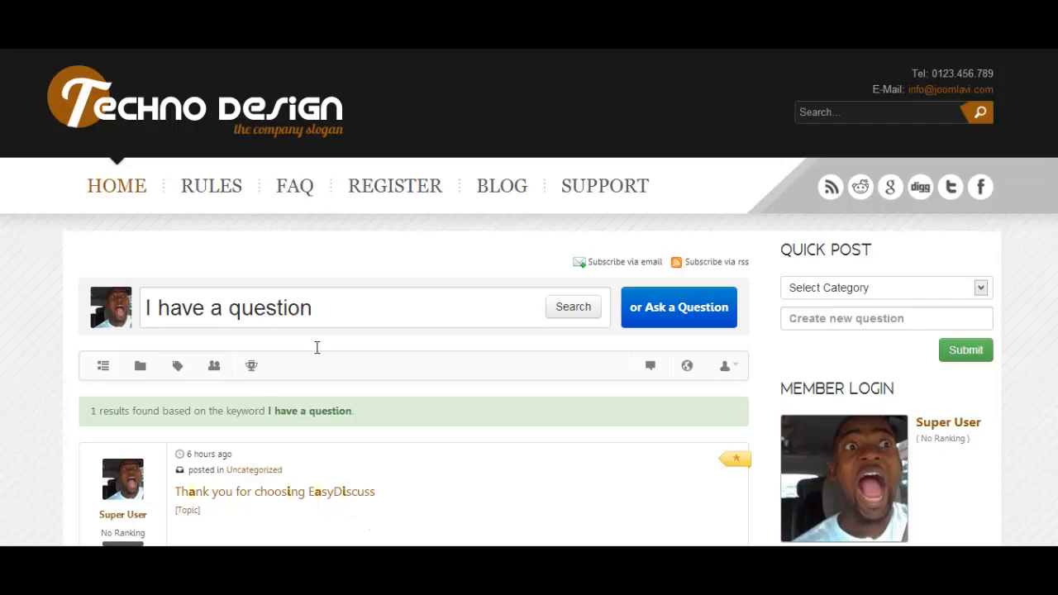
# Open the Ask a Question form, choose the Business category and enter the question title "put question here"
pyautogui.click(672, 313)
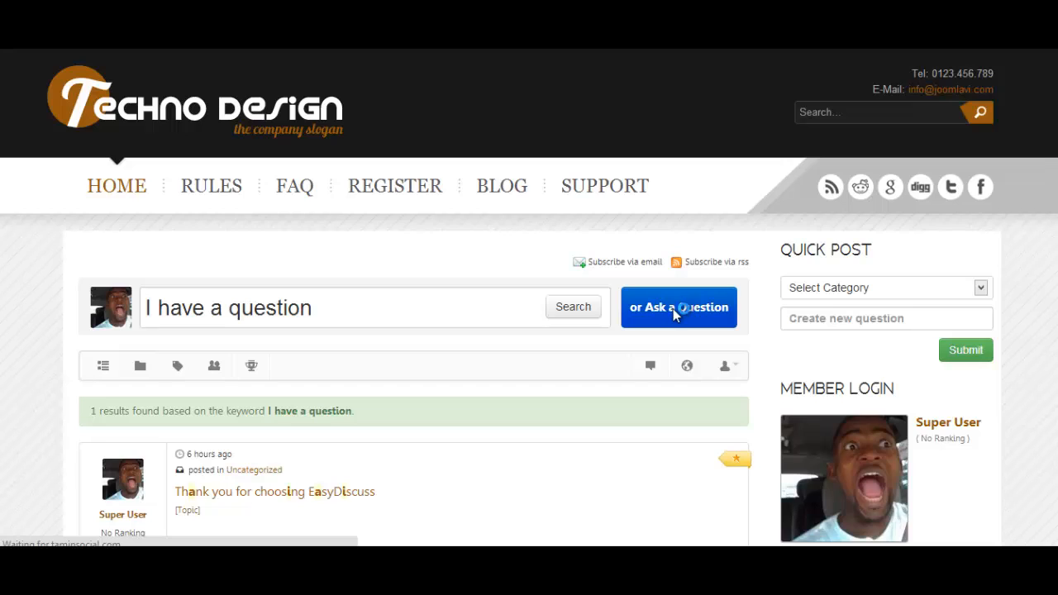
pyautogui.scroll(-3, 492, 411)
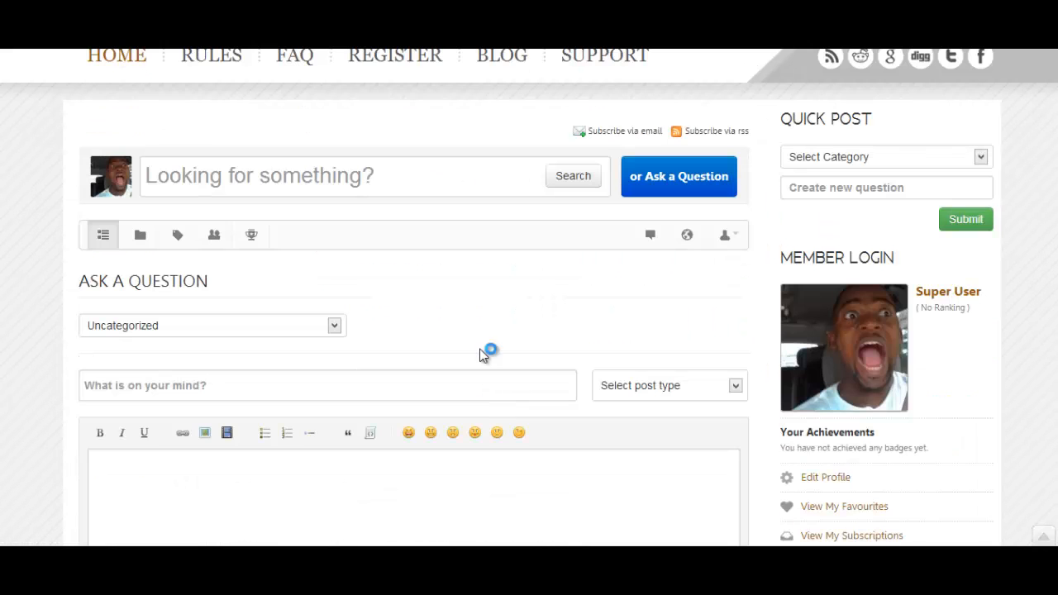
pyautogui.click(281, 331)
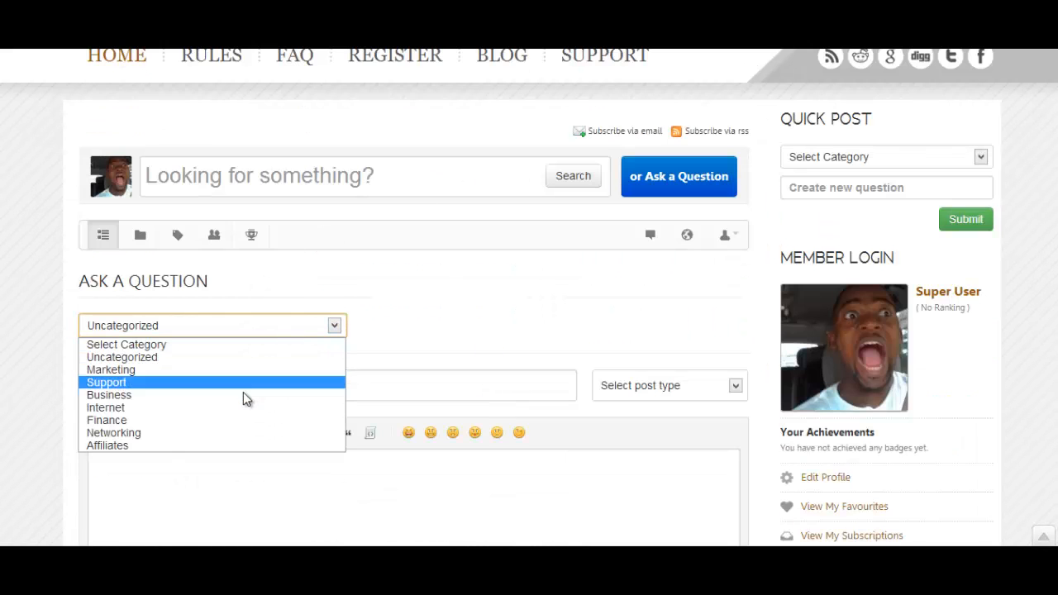
pyautogui.click(243, 395)
pyautogui.click(377, 373)
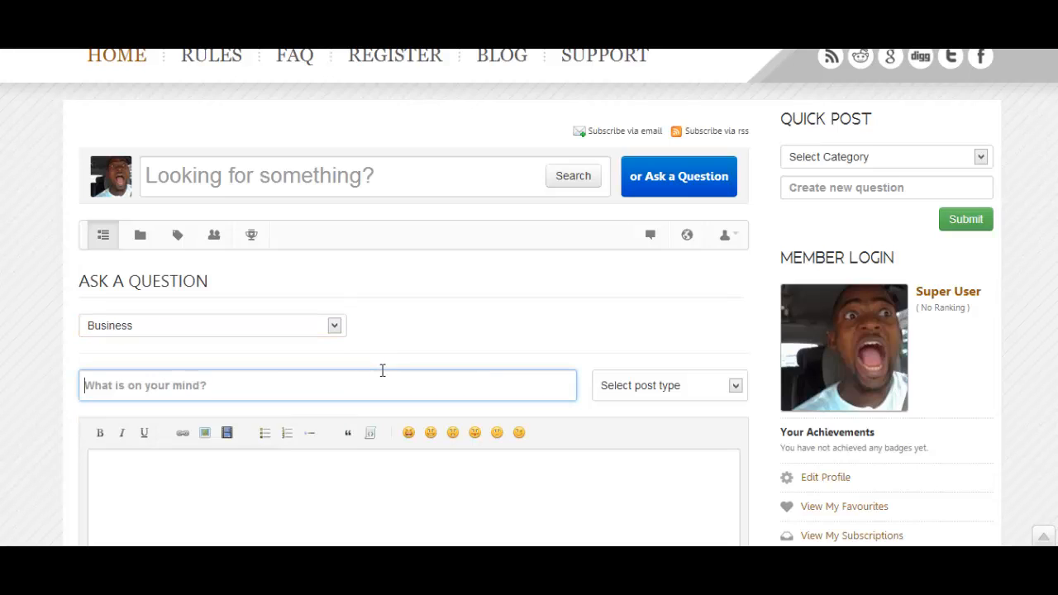
pyautogui.write('put question here')
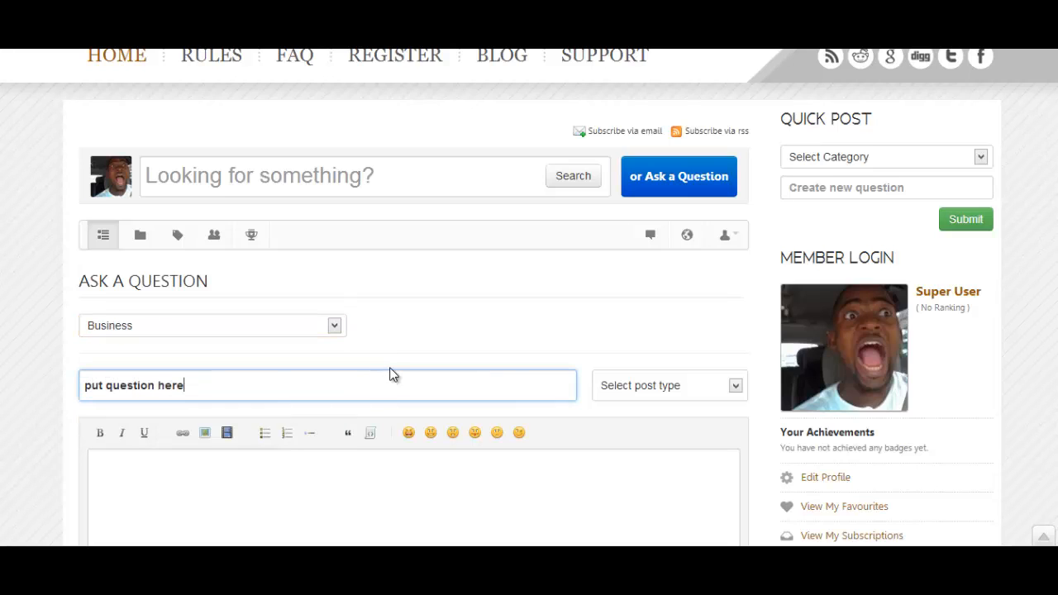
# Dismiss the post type list and the similar-topic suggestions, and enter "asdfasdfa" as the question's body text
pyautogui.click(672, 390)
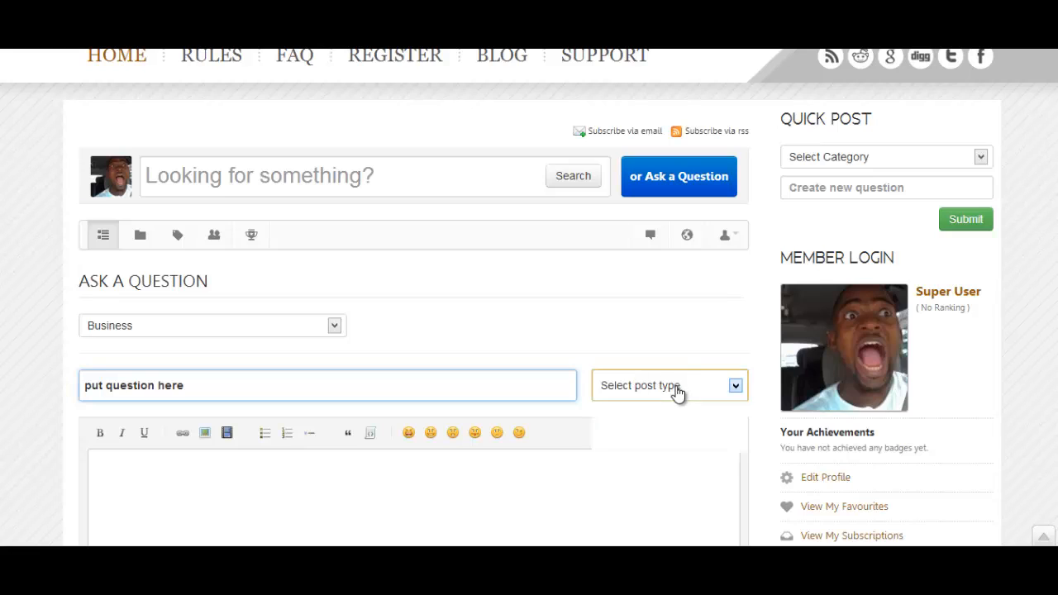
pyautogui.click(678, 324)
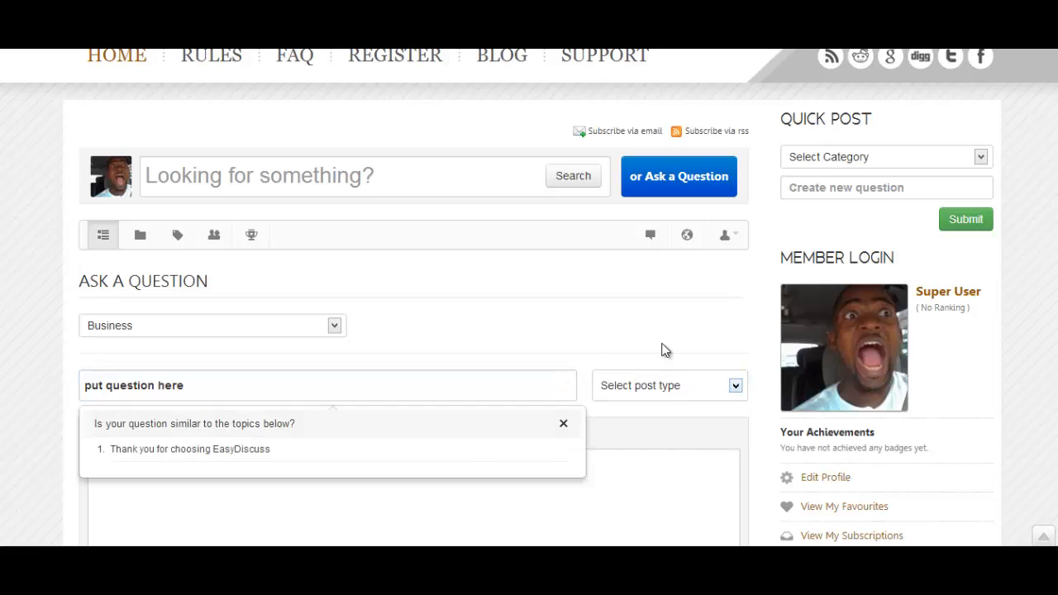
pyautogui.click(486, 472)
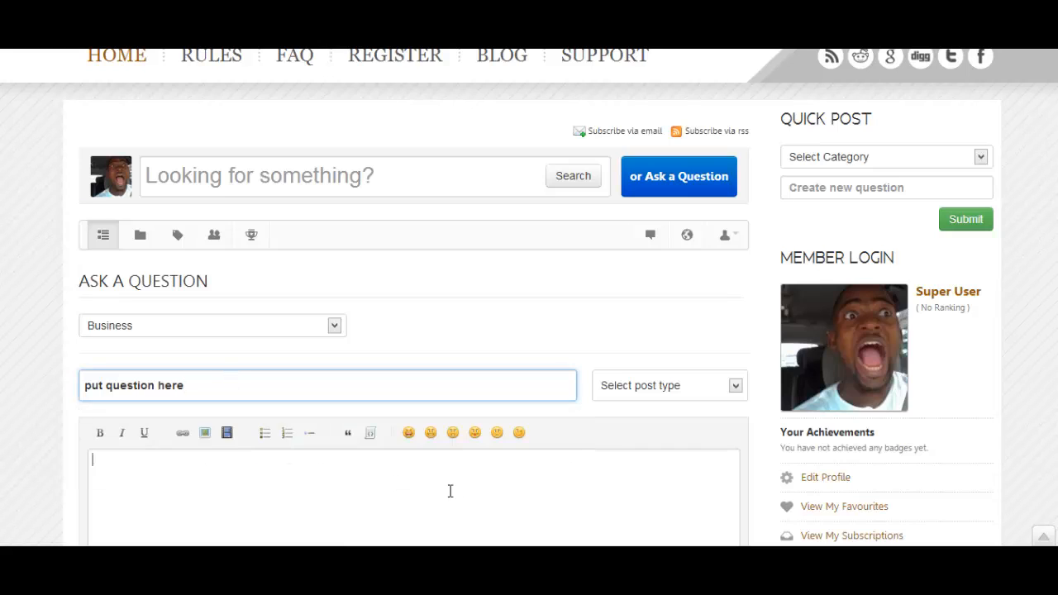
pyautogui.click(424, 488)
pyautogui.scroll(-2, 662, 328)
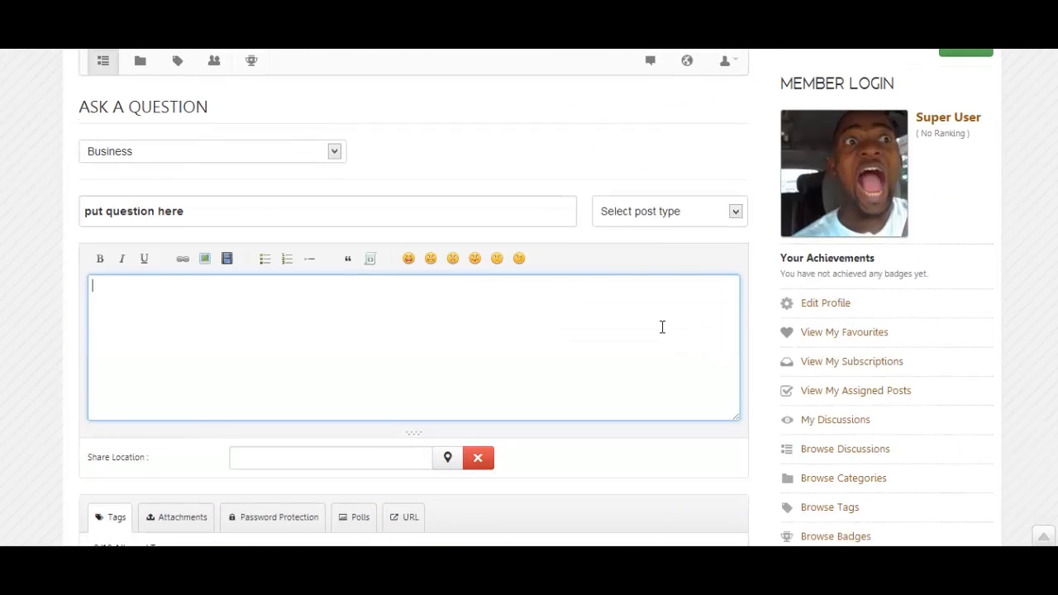
pyautogui.write('asdfasdfa')
# Examine the question form's attachment, password protection, poll and URL options, as well as the available post types
pyautogui.scroll(-2, 483, 344)
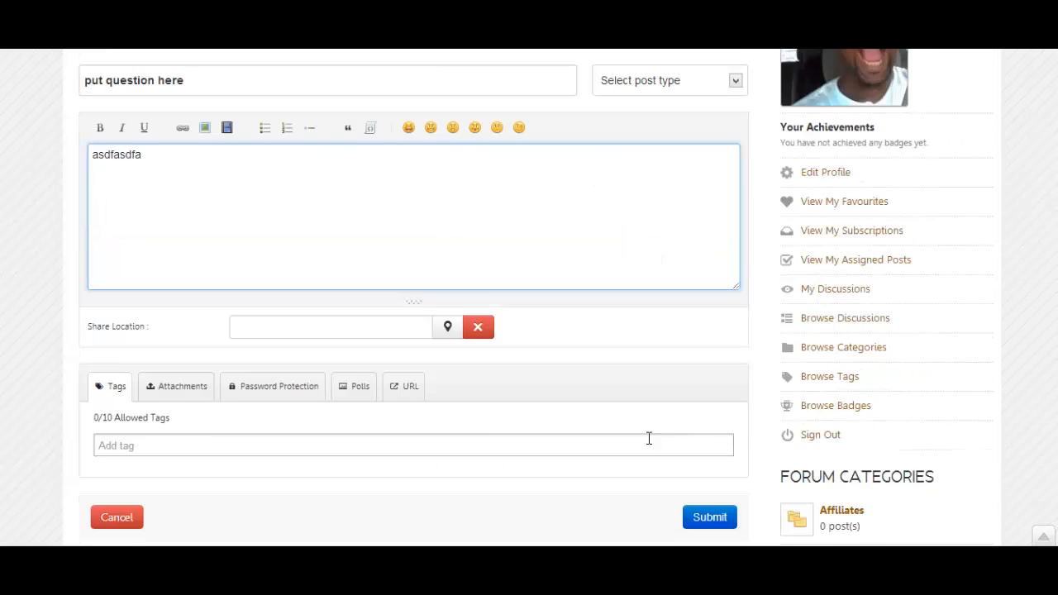
pyautogui.click(174, 386)
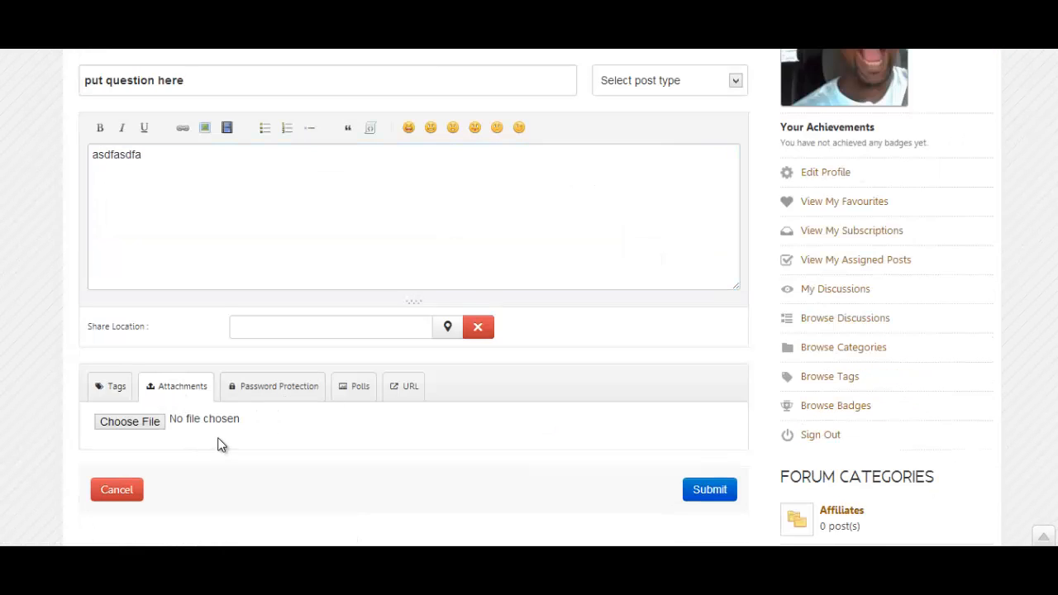
pyautogui.click(284, 390)
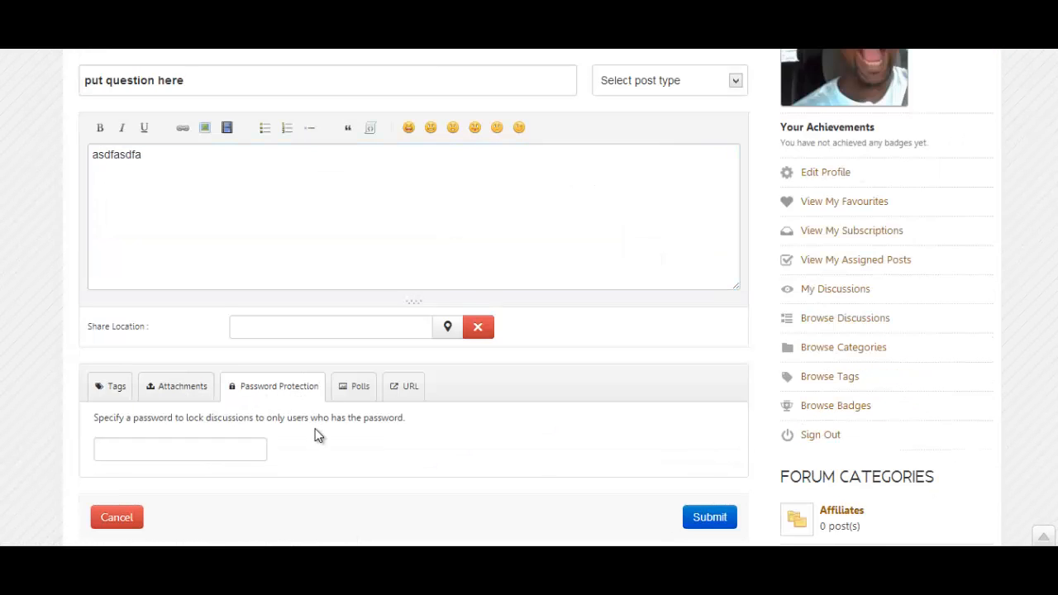
pyautogui.click(251, 450)
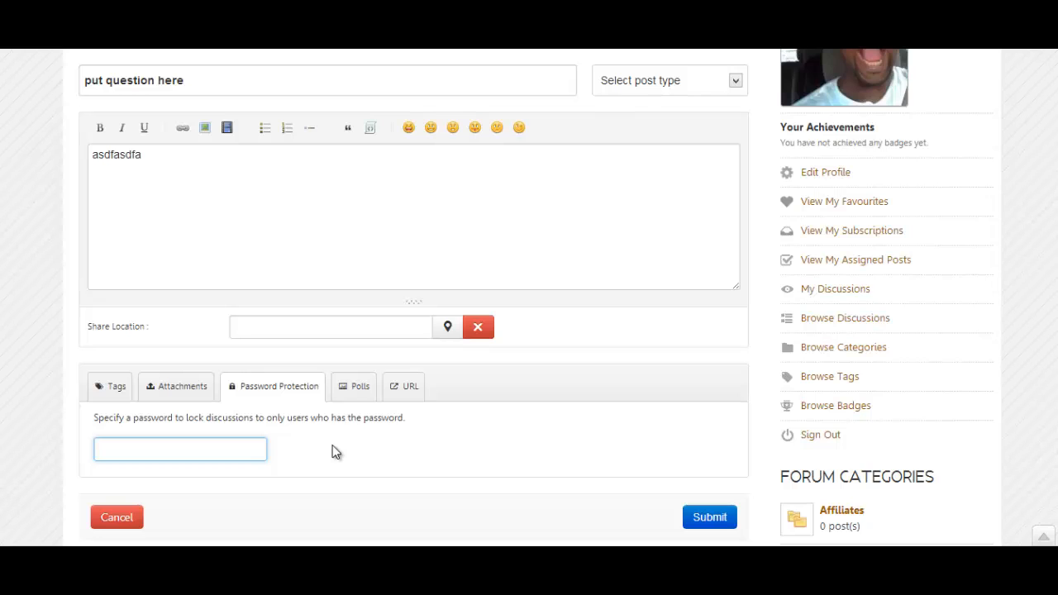
pyautogui.click(362, 395)
pyautogui.scroll(-3, 414, 447)
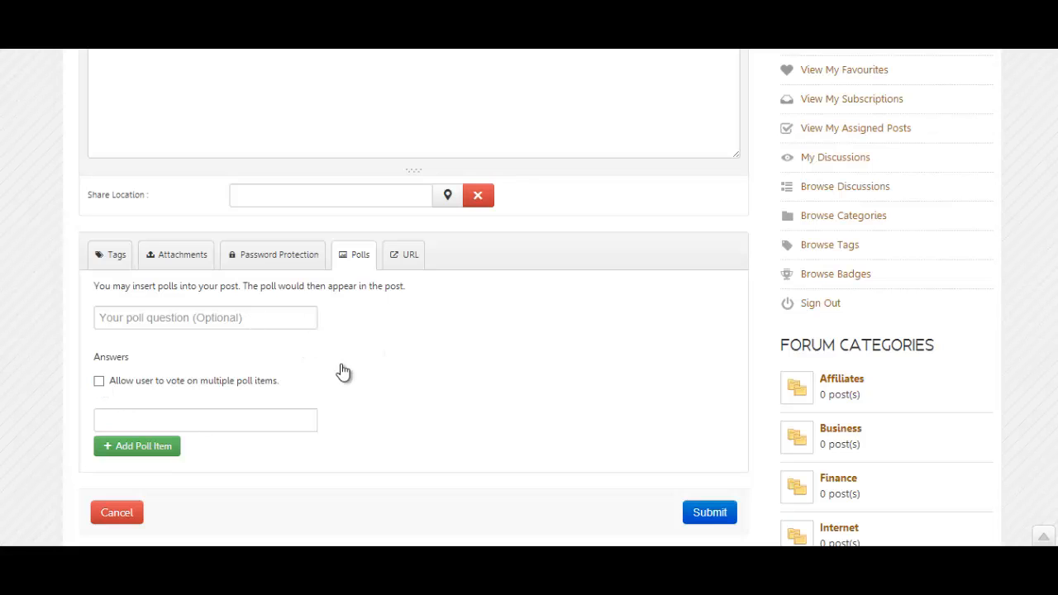
pyautogui.click(408, 262)
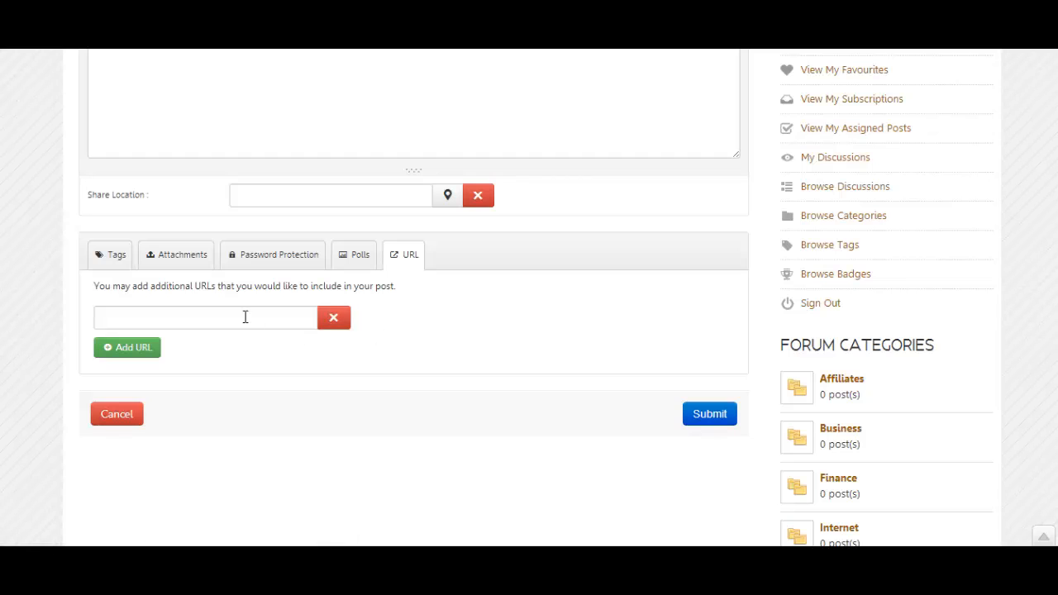
pyautogui.scroll(3, 245, 314)
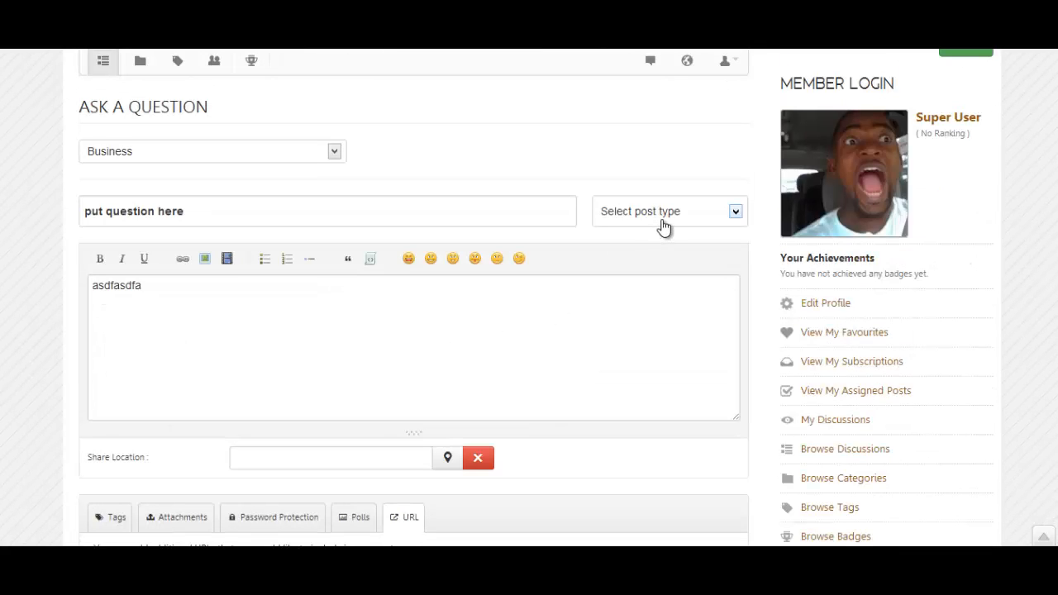
pyautogui.click(662, 227)
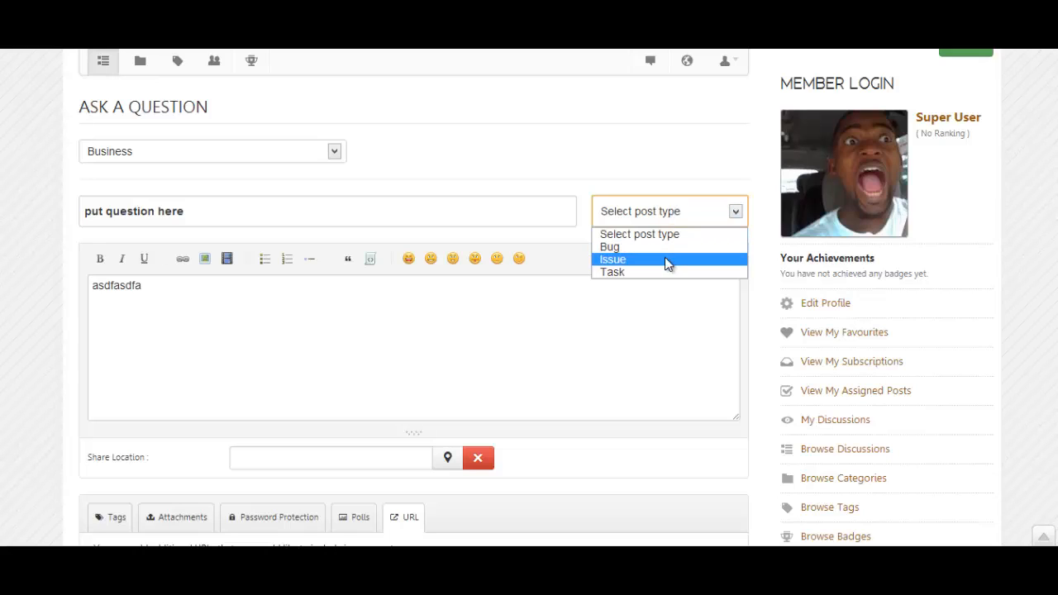
pyautogui.click(622, 341)
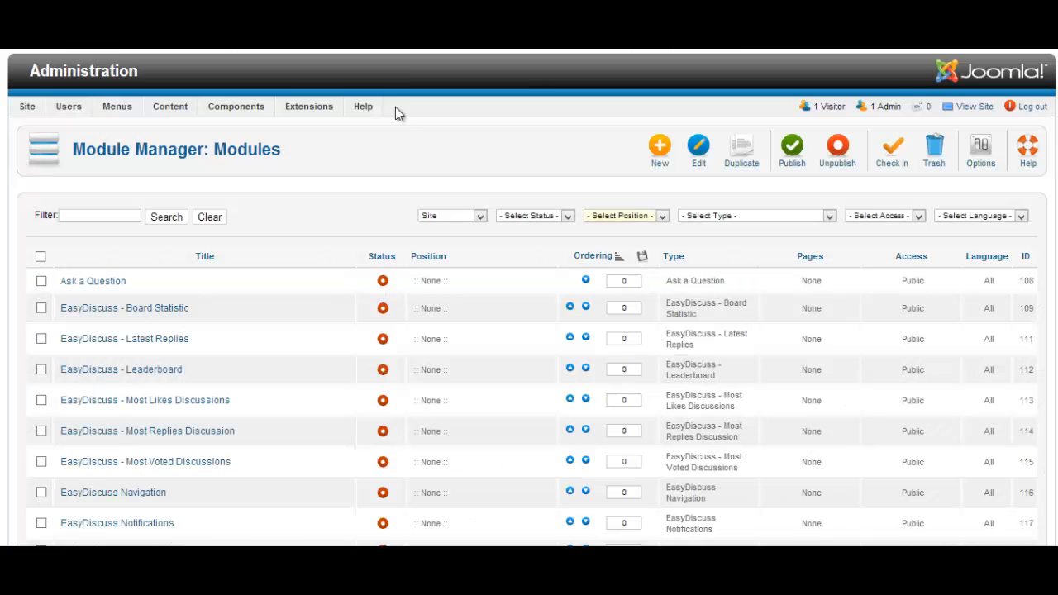
# Switch to the Joomla administration and open the Post Types list of the EasyDiscuss component
pyautogui.moveTo(247, 107)
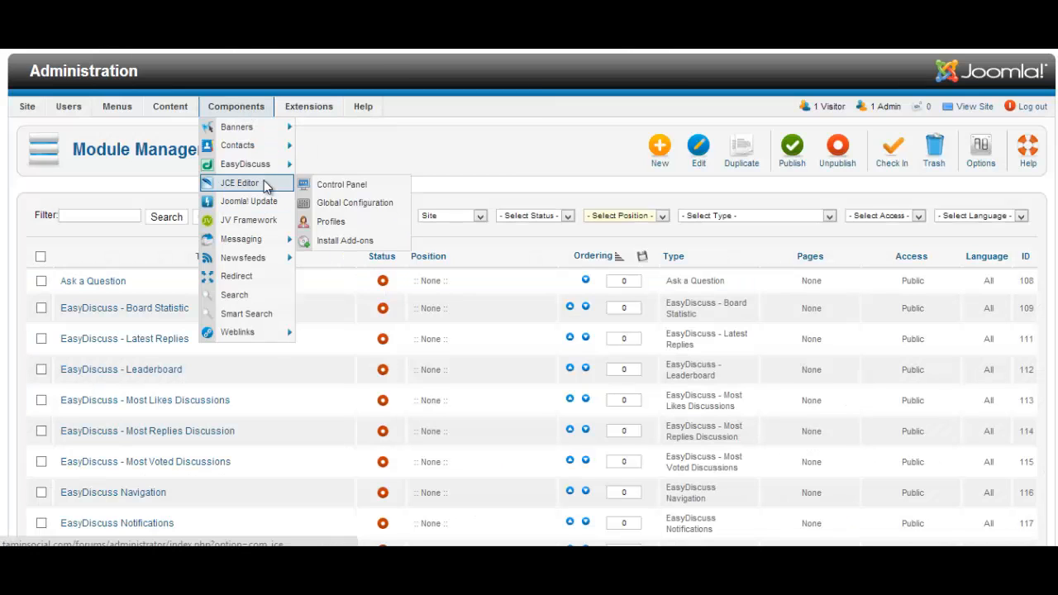
pyautogui.moveTo(266, 165)
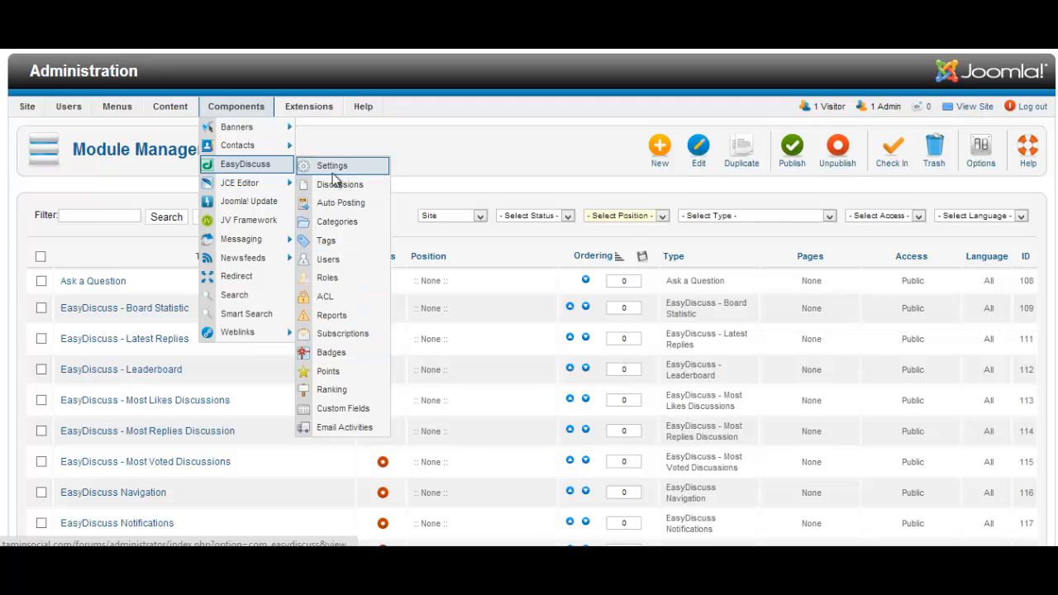
pyautogui.click(258, 164)
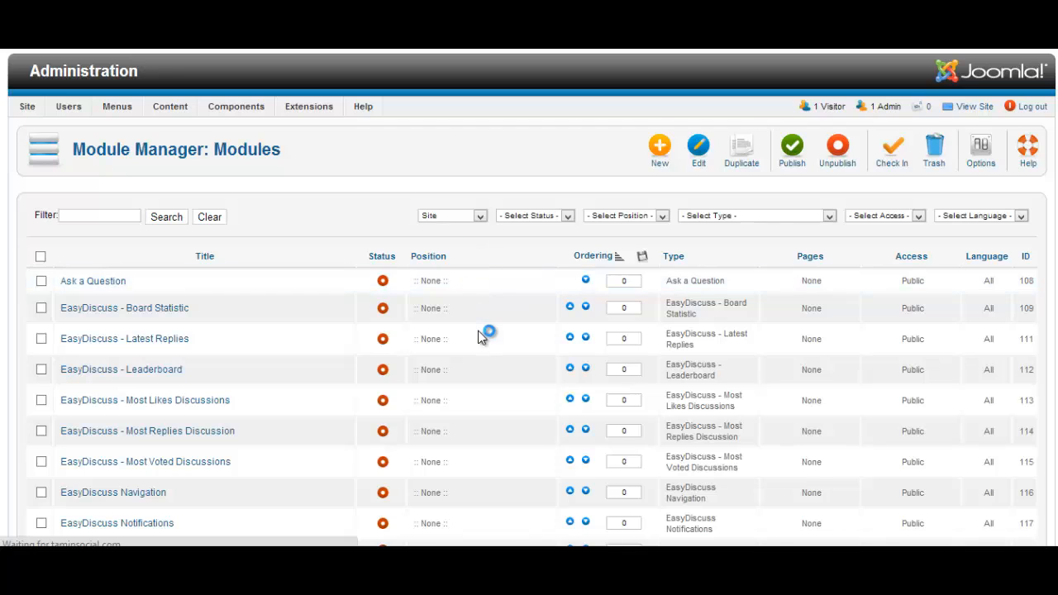
pyautogui.scroll(-3, 482, 330)
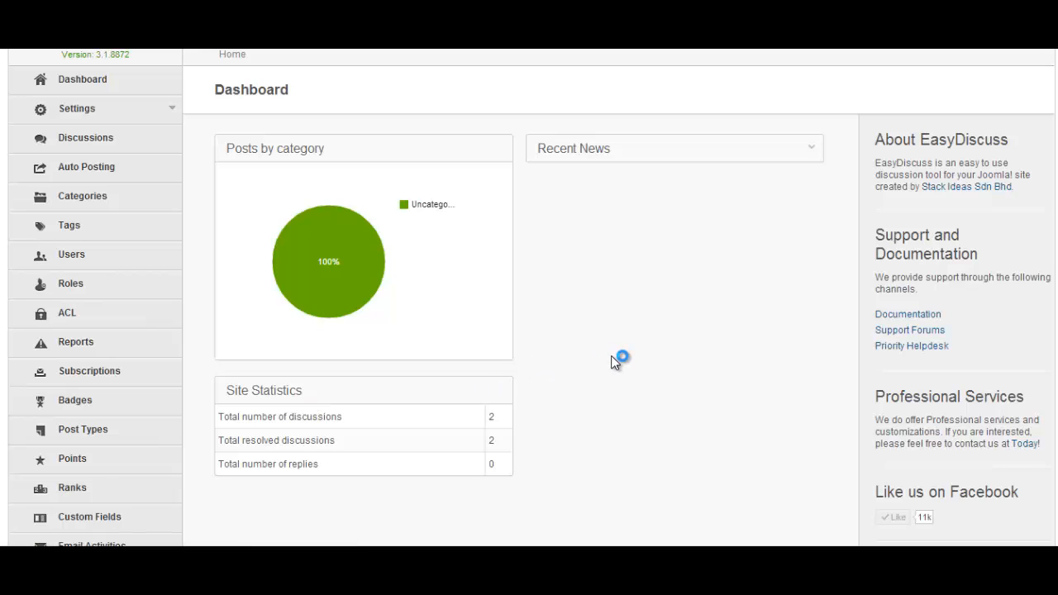
pyautogui.scroll(-3, 611, 356)
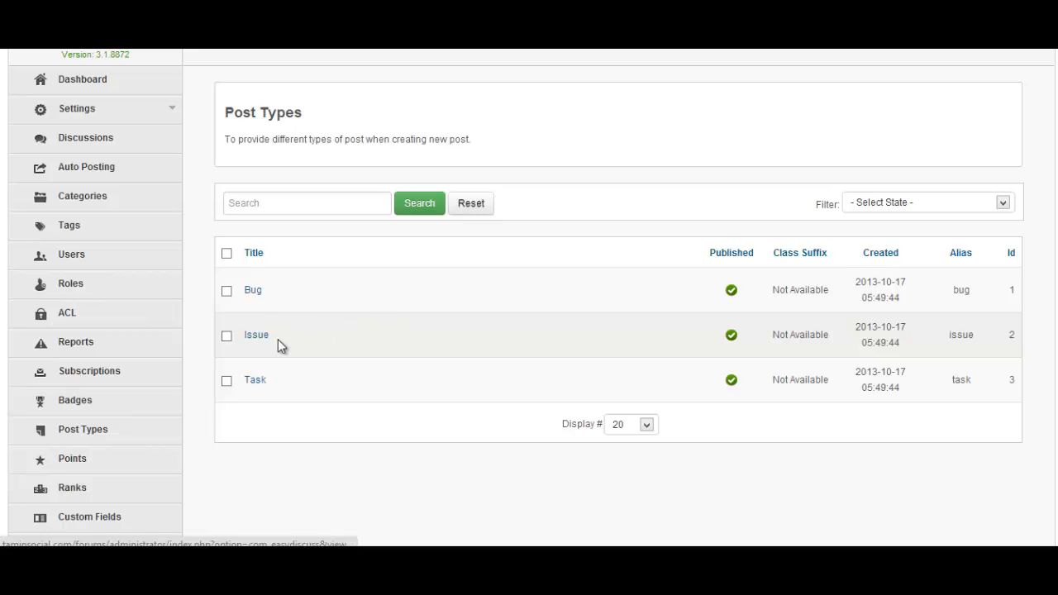
# Create a new post type titled "Question", leaving the alias and suffix empty, and save and close it
pyautogui.scroll(3, 330, 380)
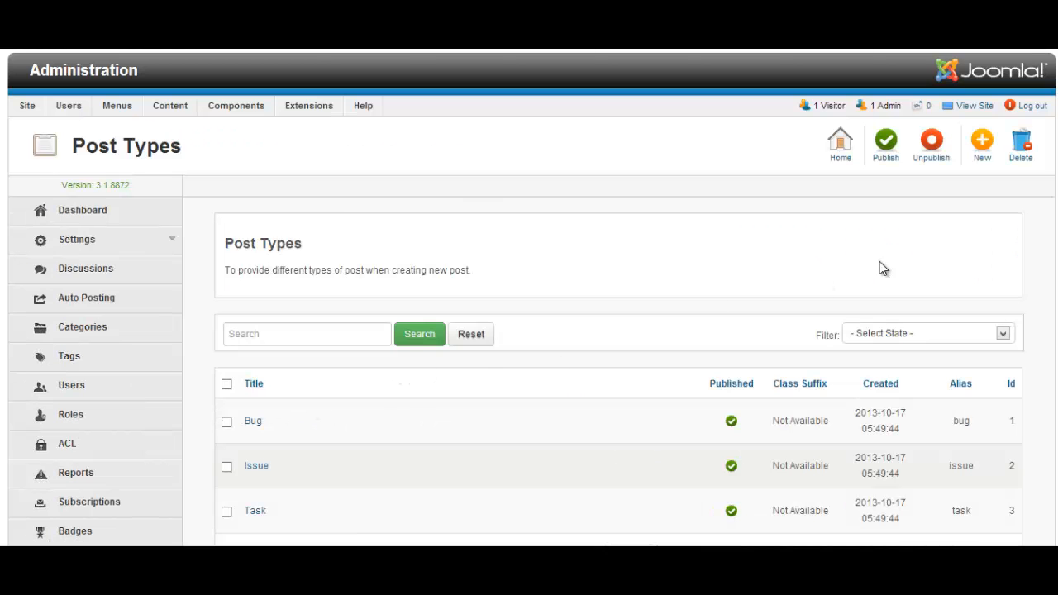
pyautogui.click(981, 147)
pyautogui.click(430, 328)
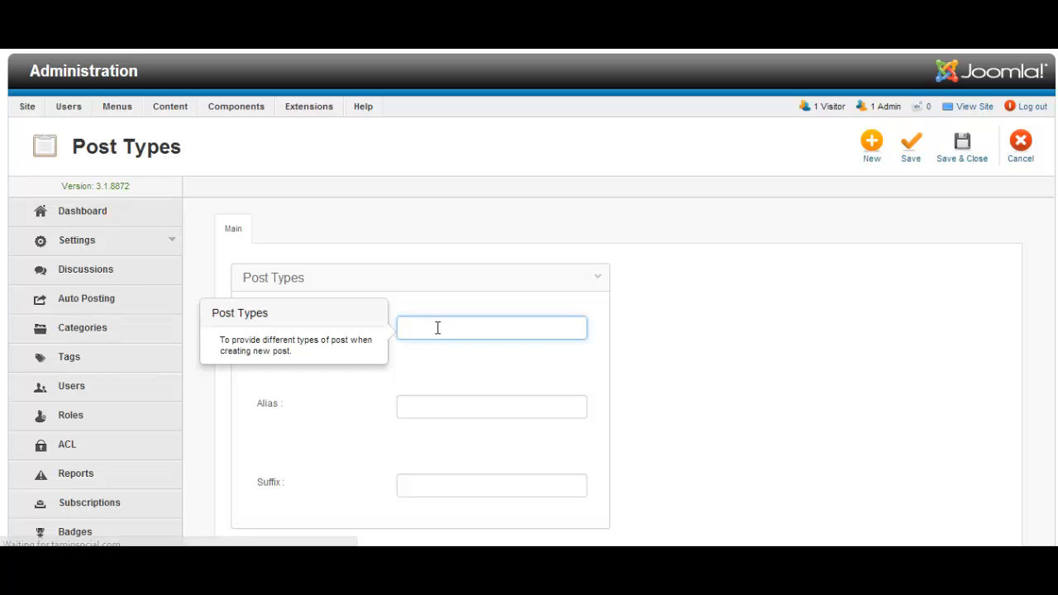
pyautogui.write('Que')
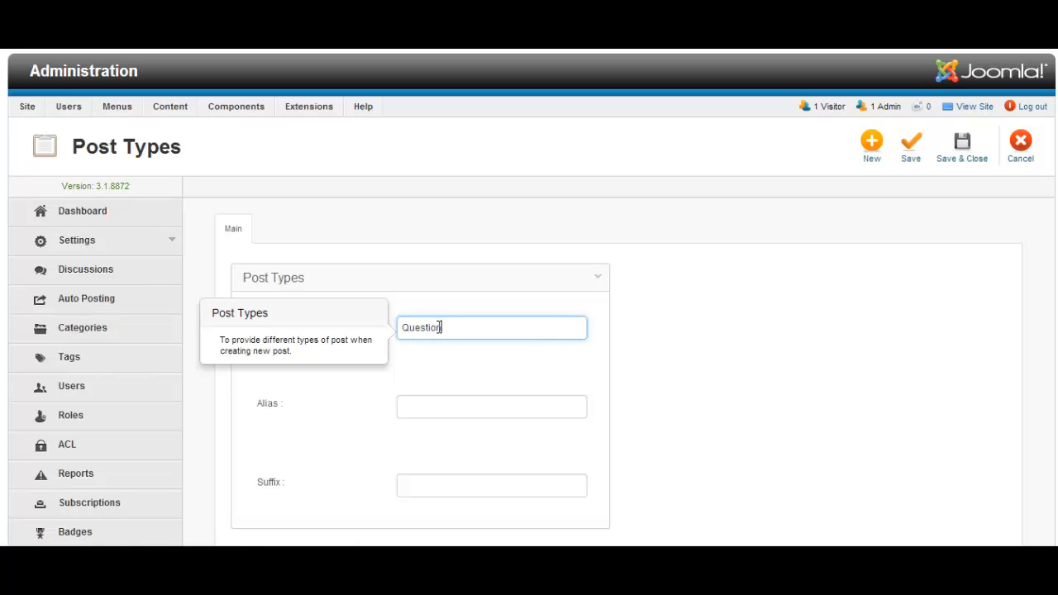
pyautogui.write('stion')
pyautogui.press('Tab')
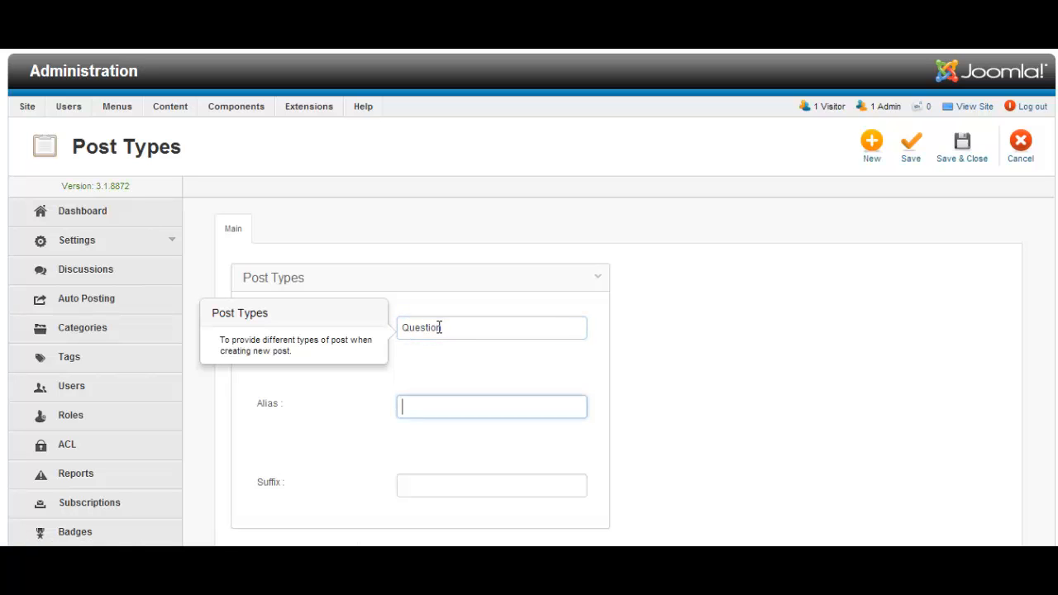
pyautogui.click(964, 154)
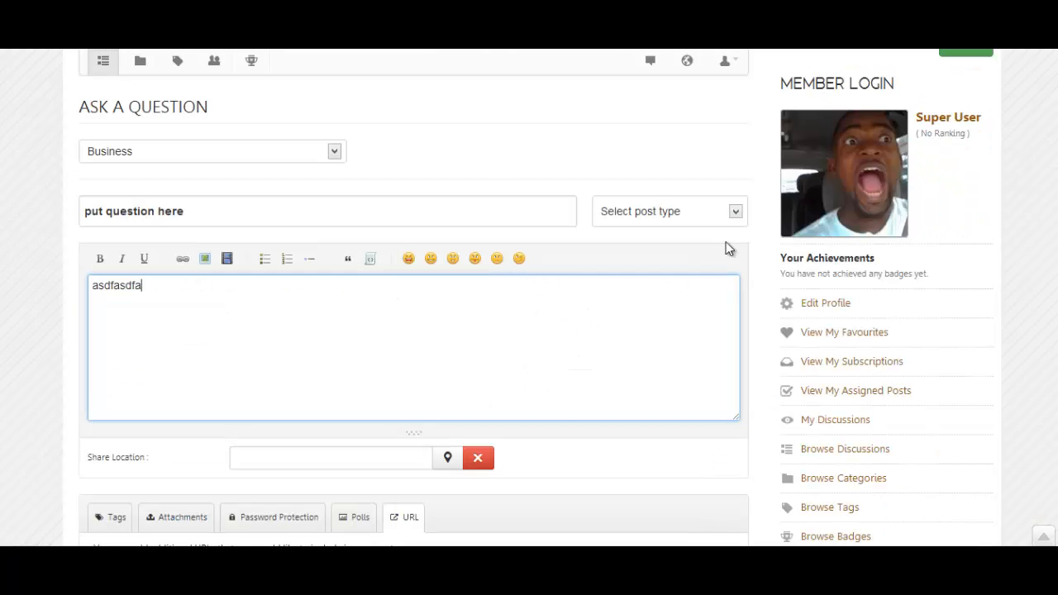
# Switch to the live site, reload the Ask a Question page and examine its post type choices and remaining form sections
pyautogui.rightClick(1011, 205)
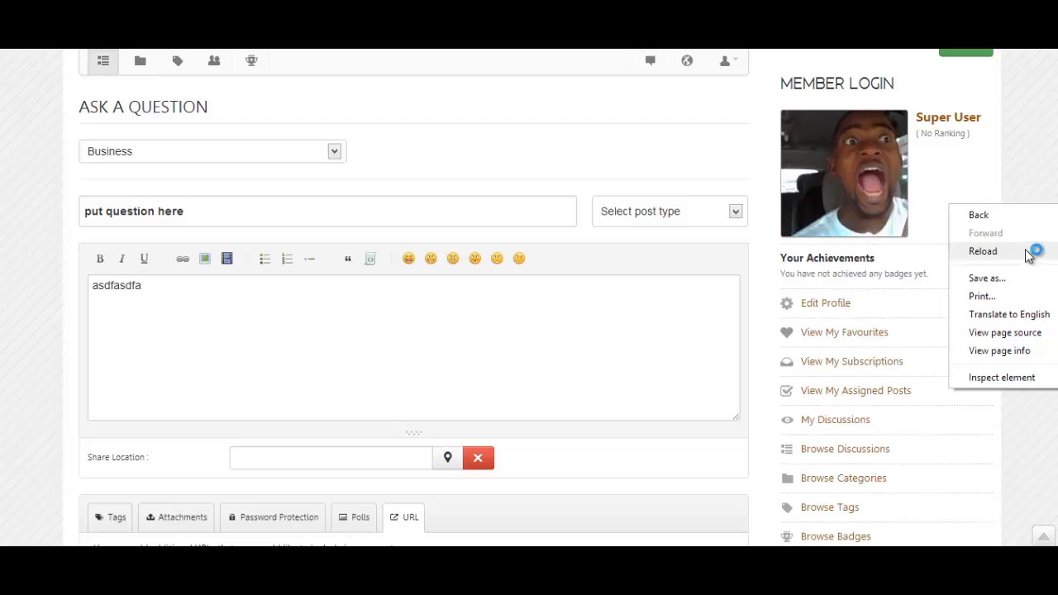
pyautogui.click(1029, 251)
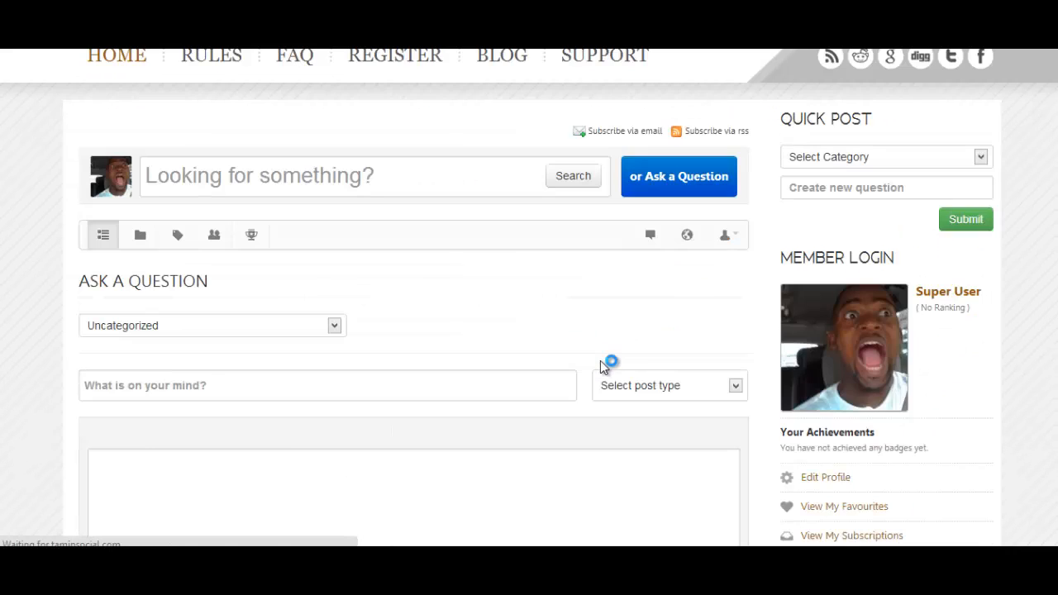
pyautogui.click(650, 389)
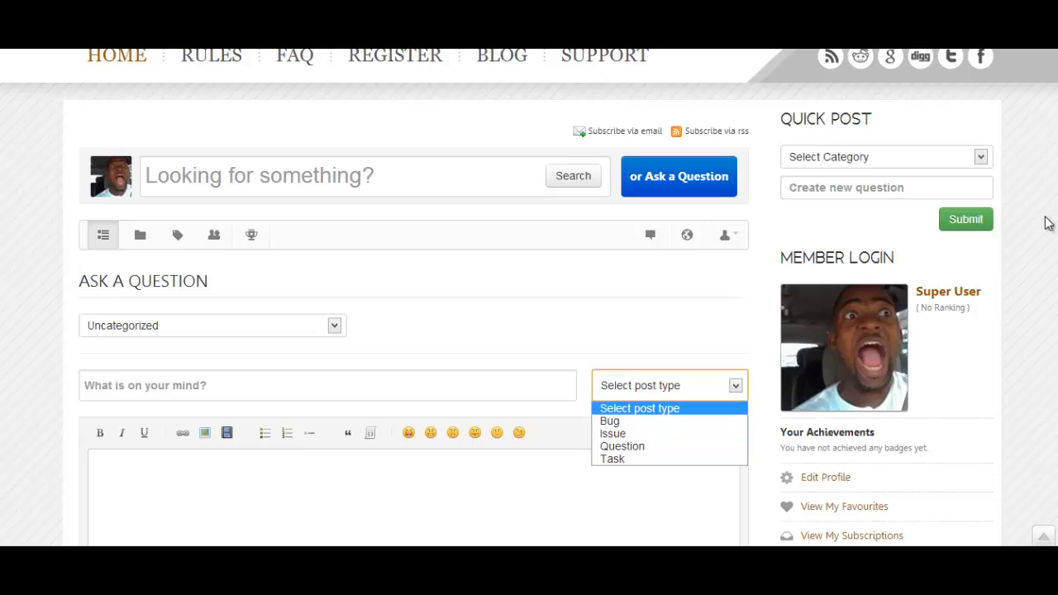
pyautogui.scroll(-1, 529, 298)
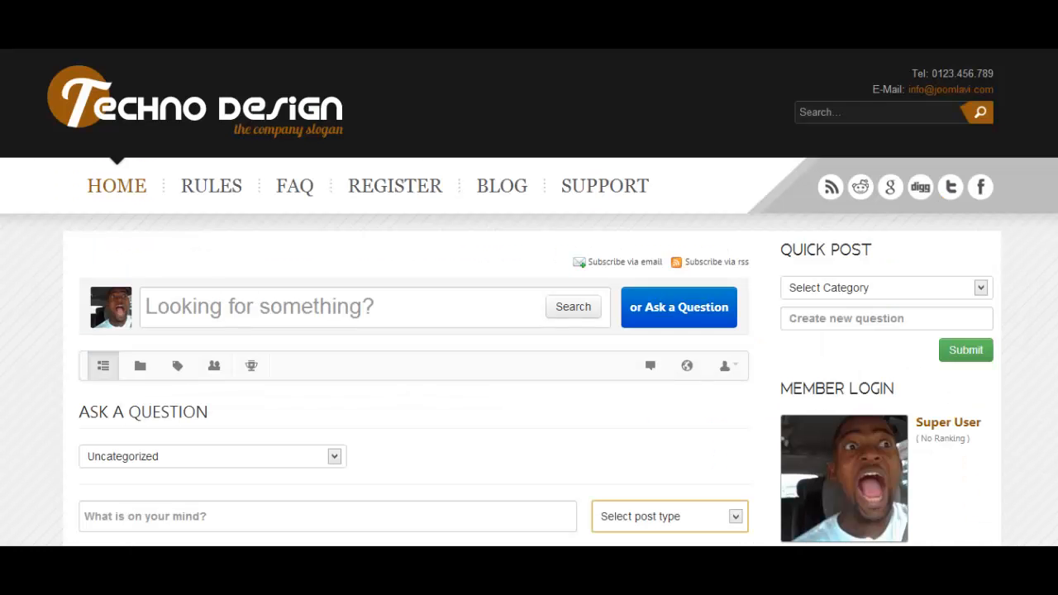
pyautogui.scroll(-7, 529, 331)
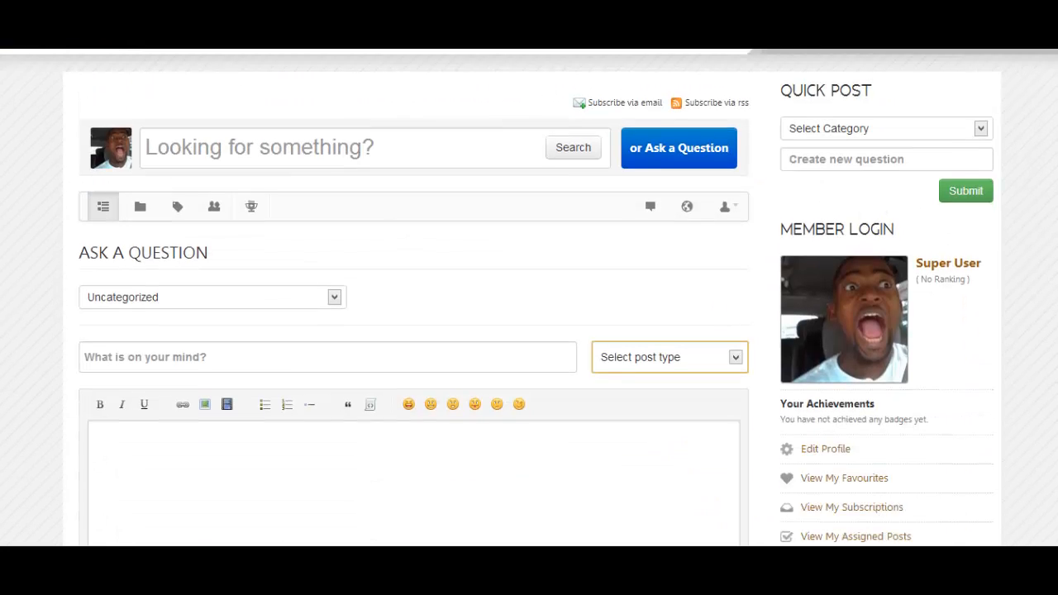
pyautogui.scroll(-3, 529, 298)
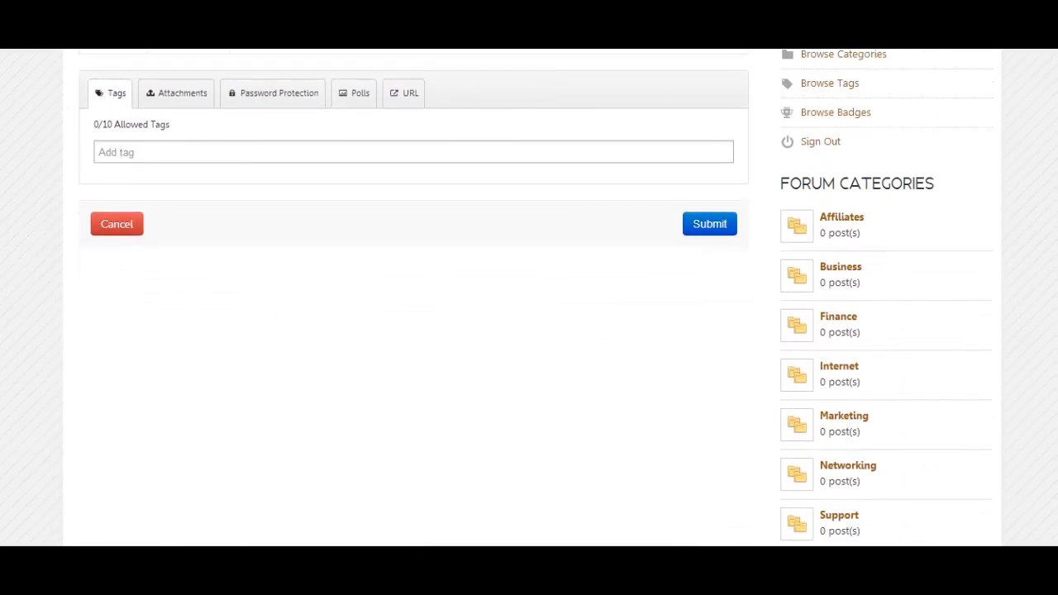
pyautogui.scroll(9, 529, 297)
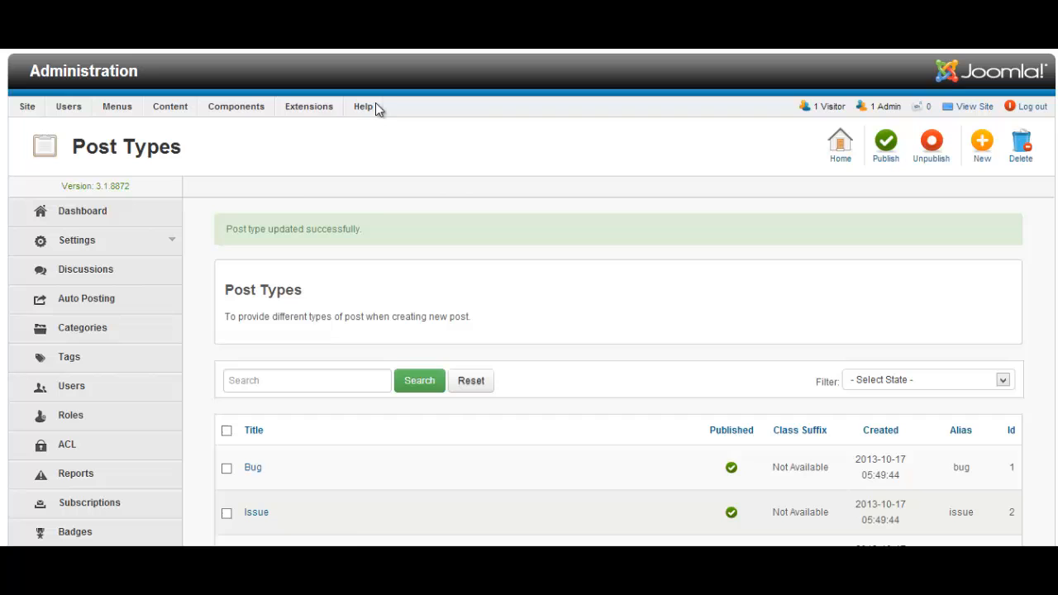
# Open the Module Manager in the Joomla administration and look through the list of site modules
pyautogui.click(304, 107)
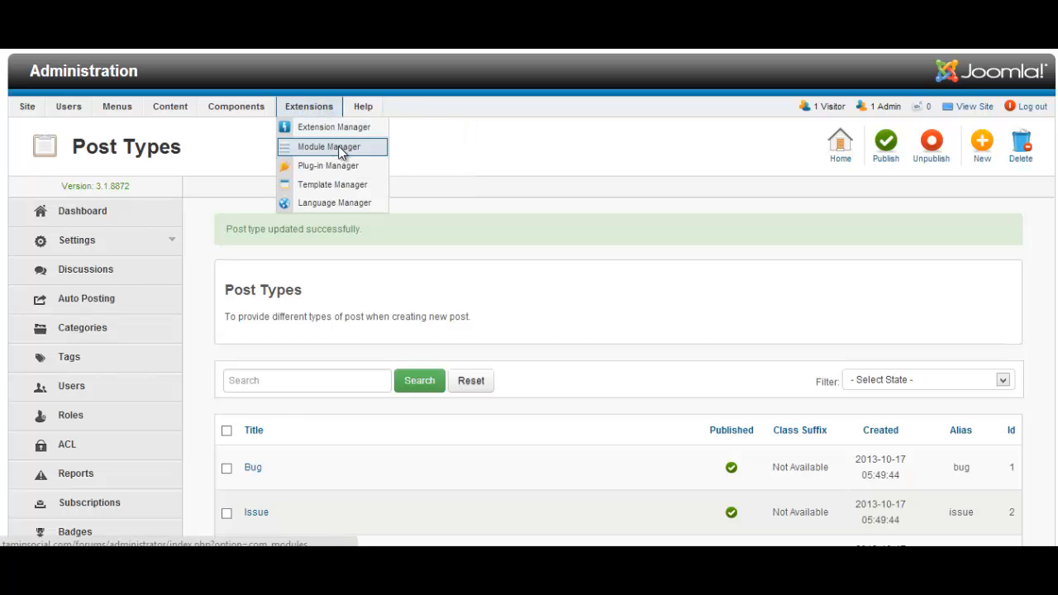
pyautogui.click(341, 151)
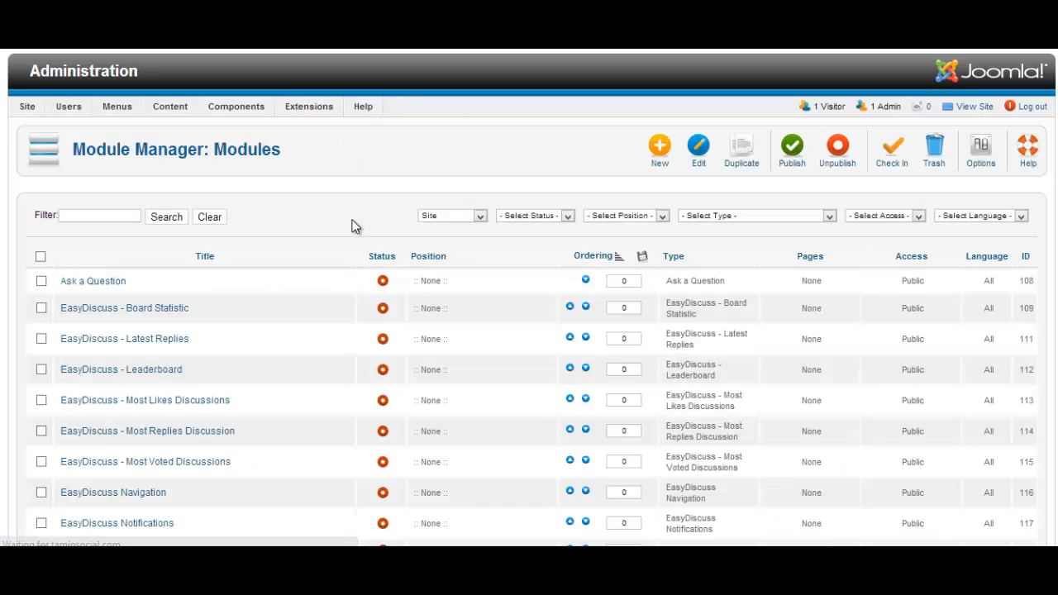
pyautogui.scroll(-10, 625, 369)
pyautogui.scroll(10, 620, 364)
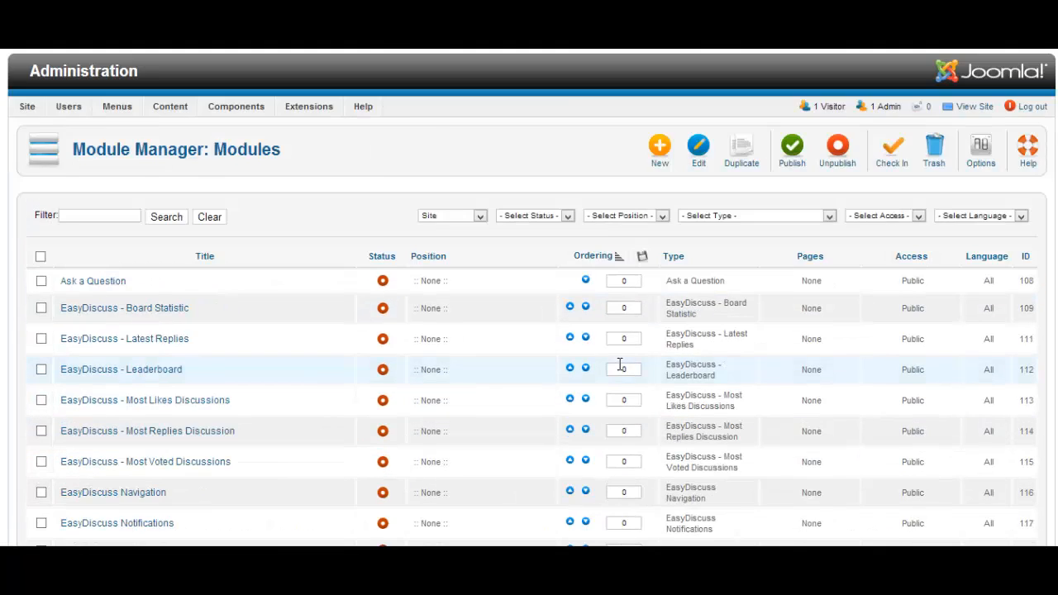
pyautogui.scroll(-10, 578, 393)
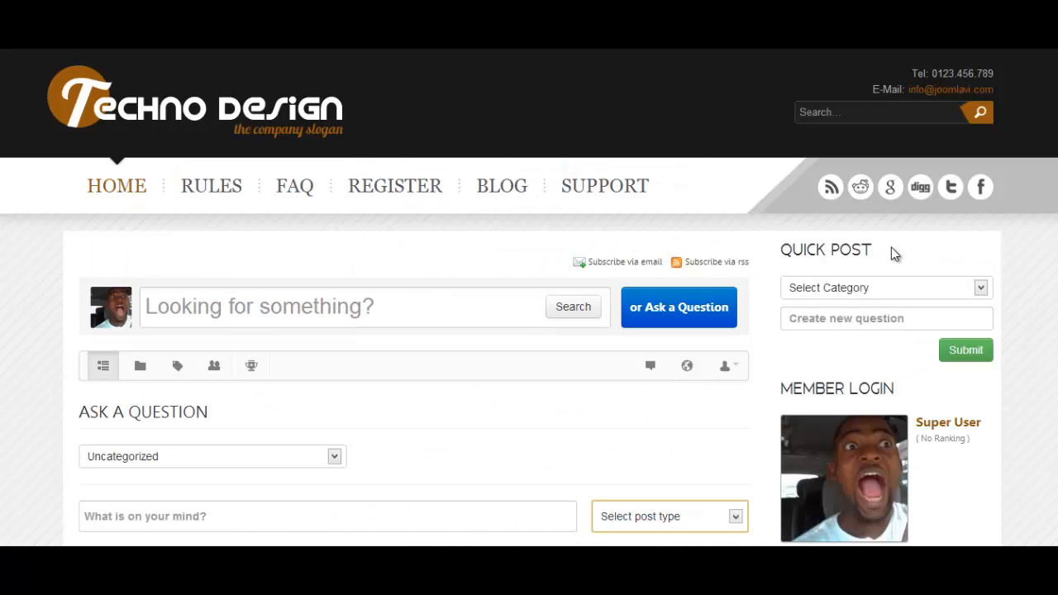
# Copy the "QUICK POST" heading from the live site, filter the module list by it and unpublish the Quick Post module
pyautogui.moveTo(873, 249); pyautogui.dragTo(780, 250)
pyautogui.hotkey('ctrl', 'c')
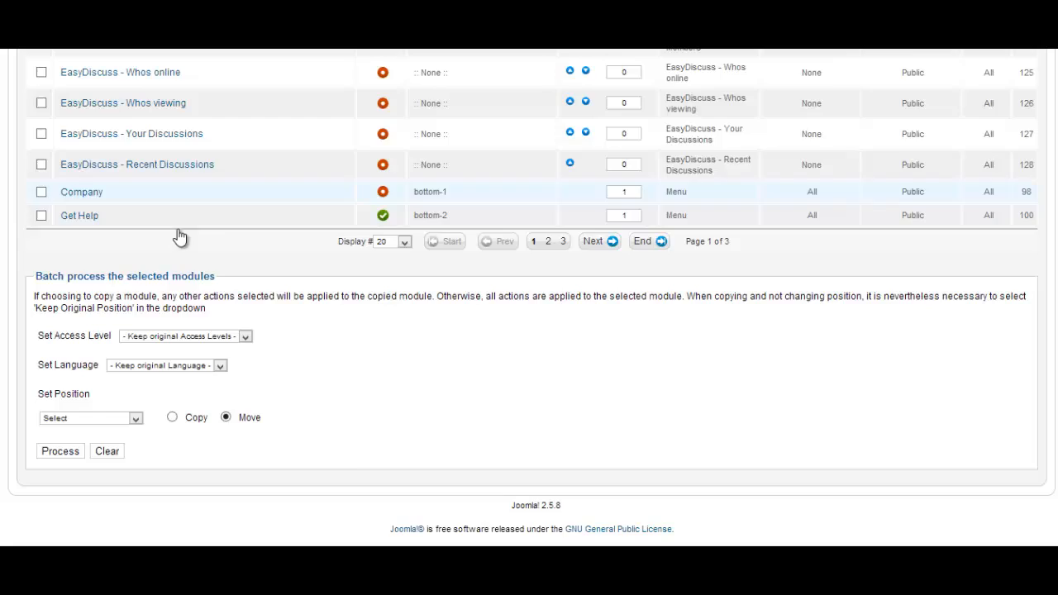
pyautogui.scroll(10, 173, 262)
pyautogui.click(108, 208)
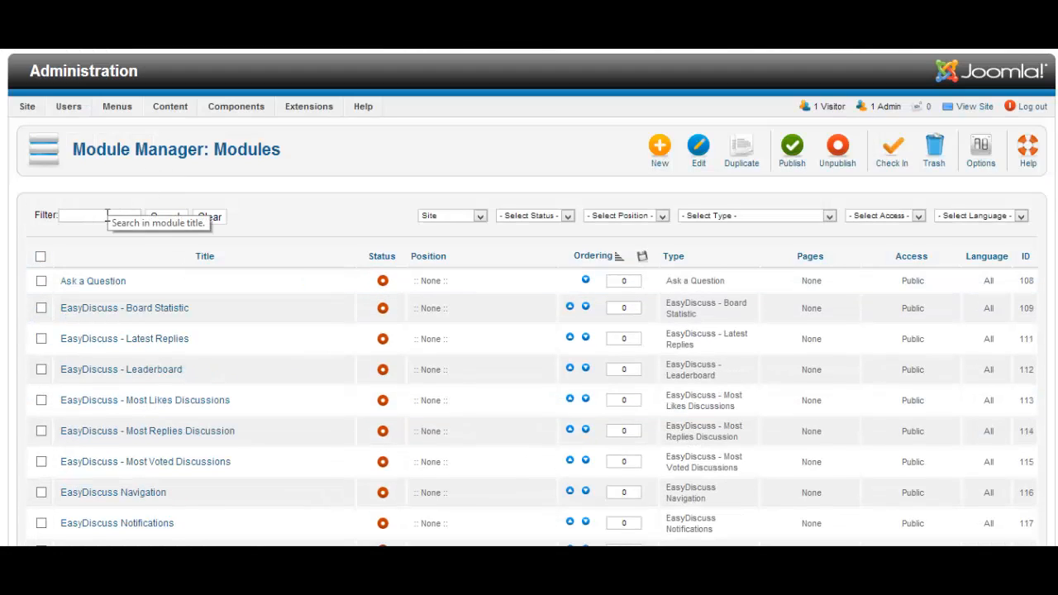
pyautogui.hotkey('ctrl', 'v')
pyautogui.click(166, 220)
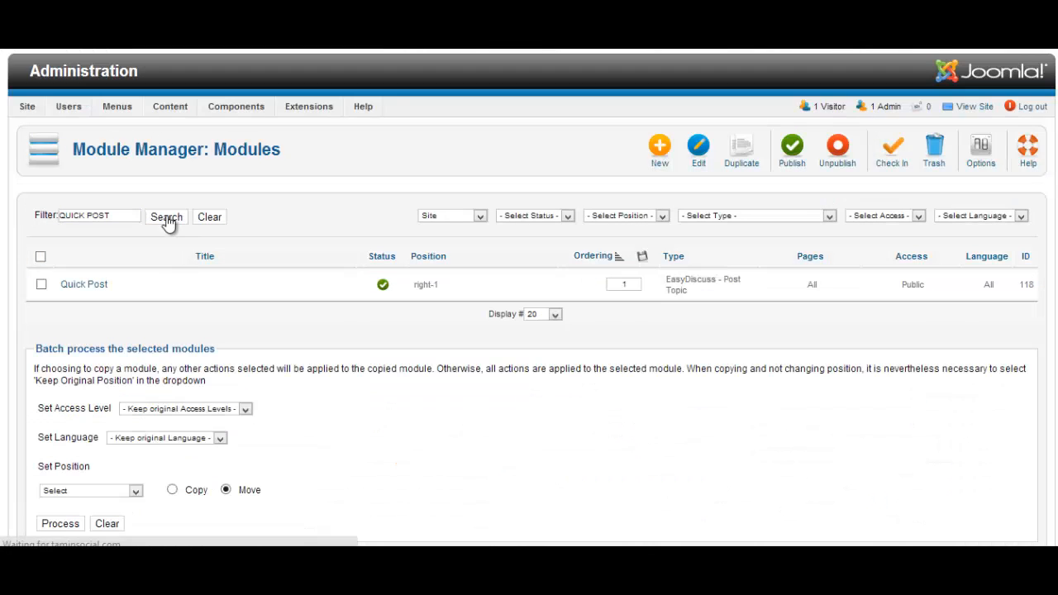
pyautogui.click(382, 286)
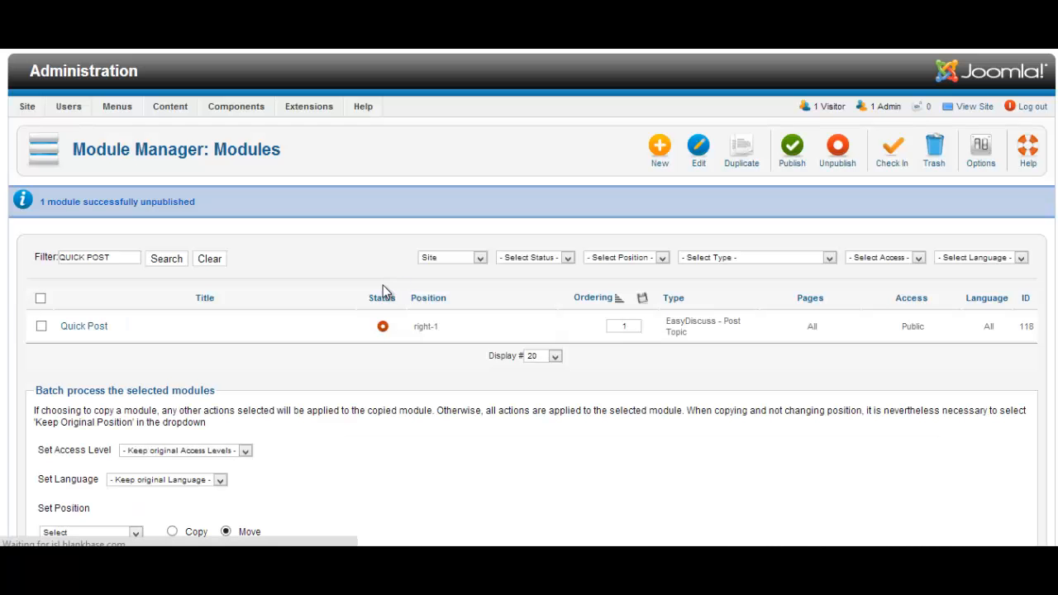
# Filter the modules by the type EasyDiscuss Tag Cloud, clear the title filter and open the tag cloud module for editing
pyautogui.click(734, 259)
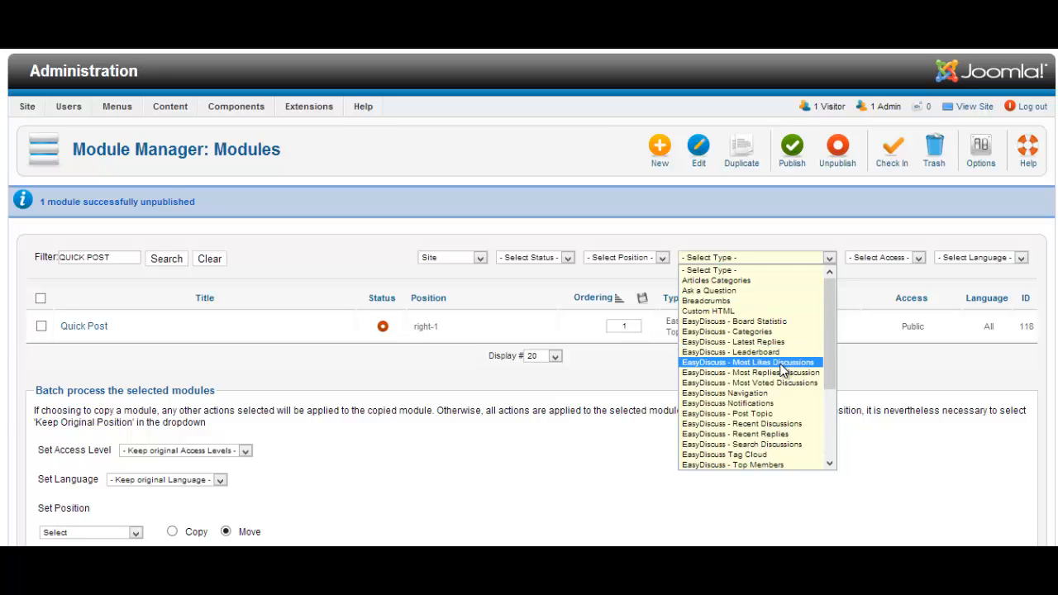
pyautogui.scroll(-1, 827, 374)
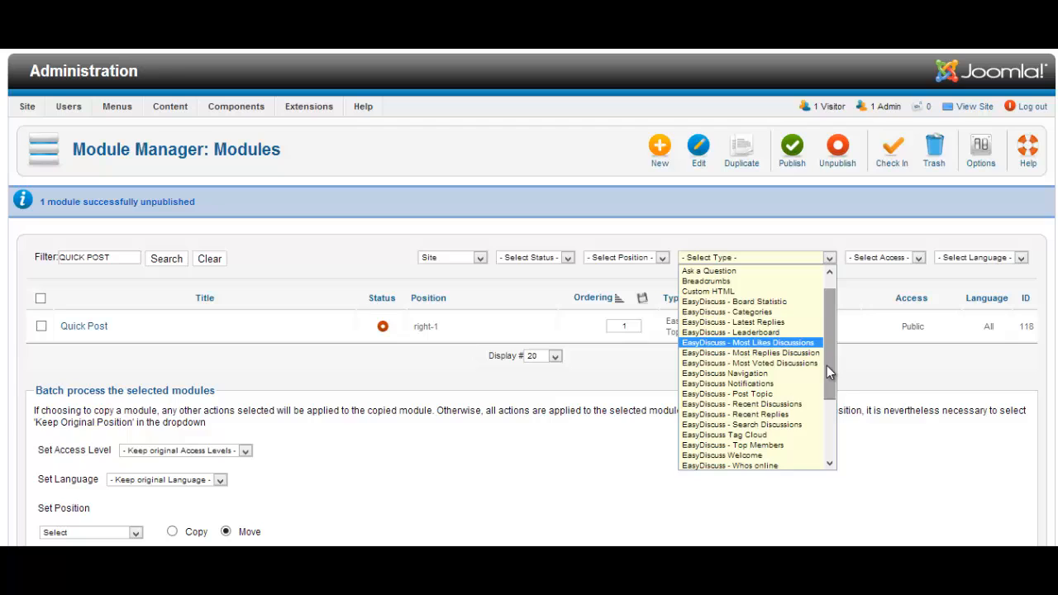
pyautogui.moveTo(827, 365); pyautogui.dragTo(829, 395)
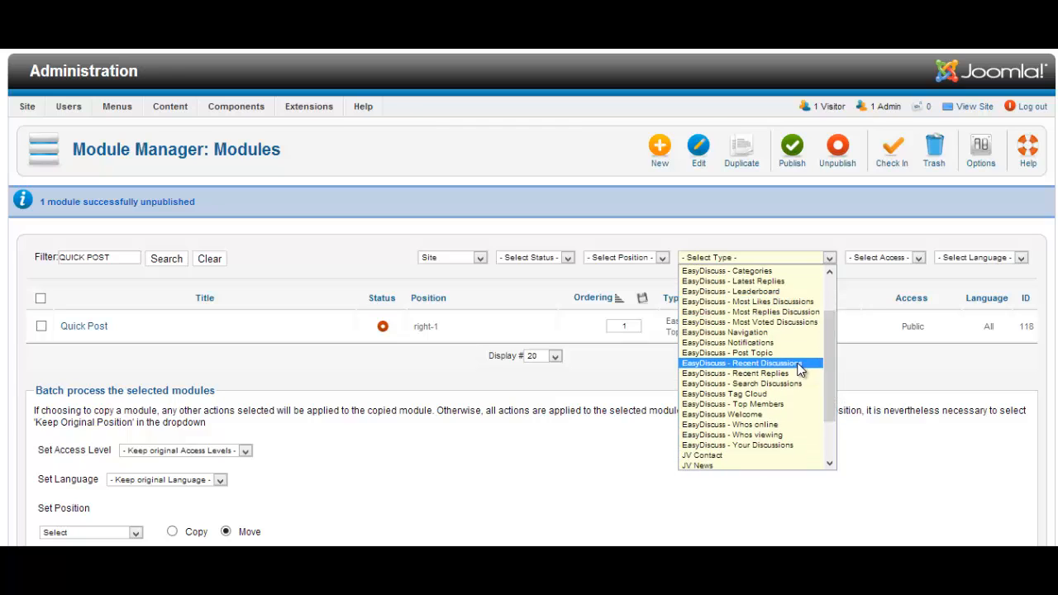
pyautogui.click(789, 395)
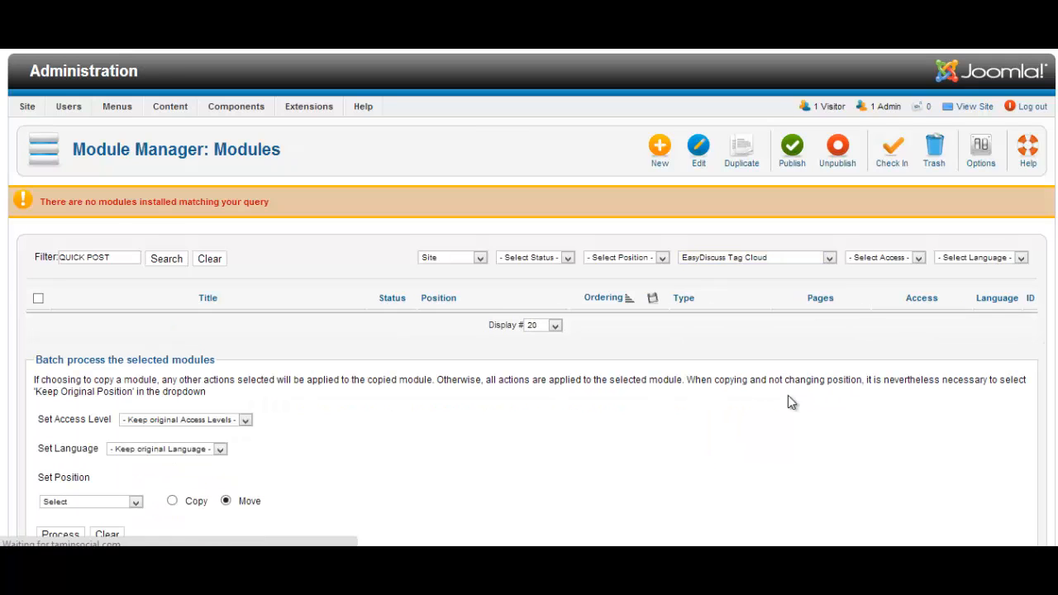
pyautogui.click(217, 261)
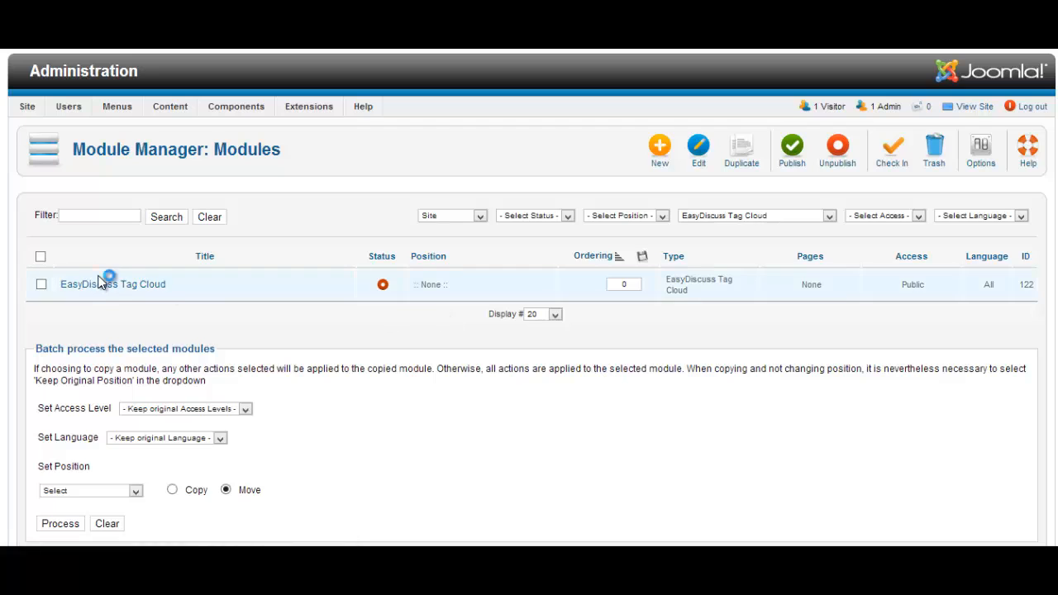
pyautogui.click(102, 286)
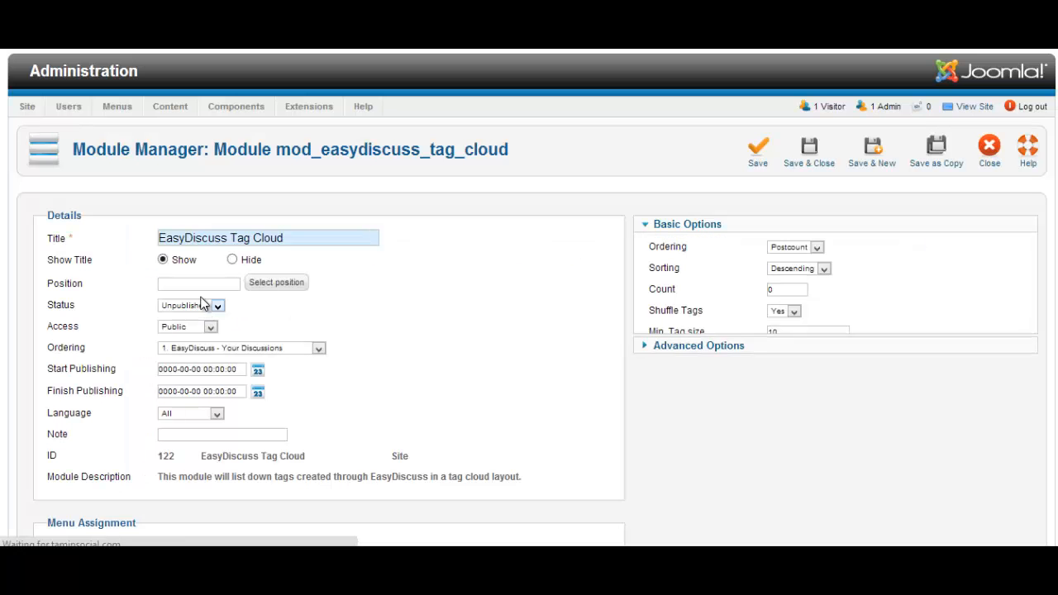
# Title the tag cloud module "Popular Tags", set its position to right-1 and its status to Published
pyautogui.tripleClick(222, 241)
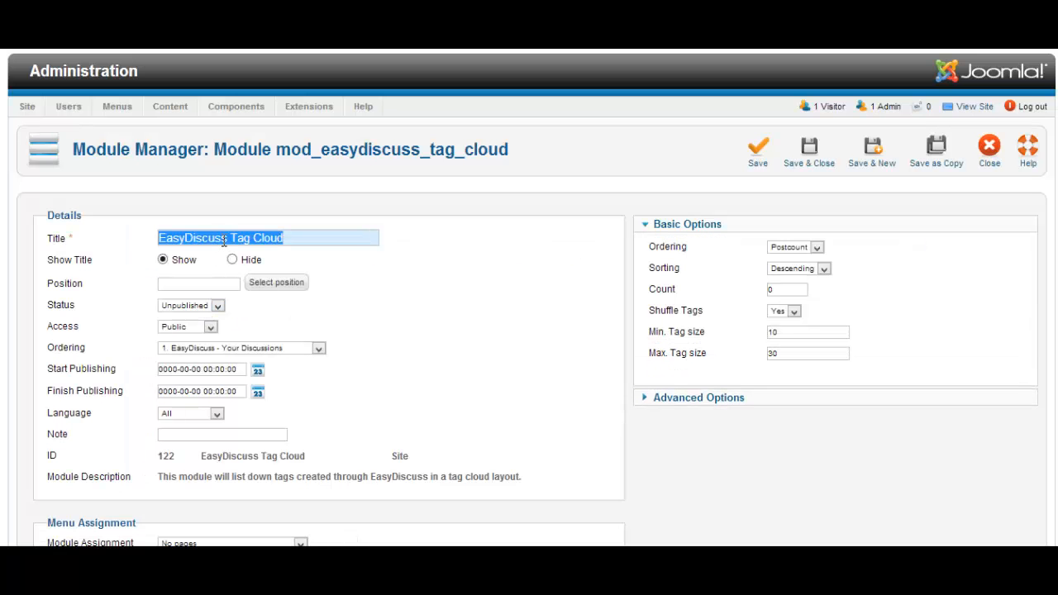
pyautogui.write('Popular')
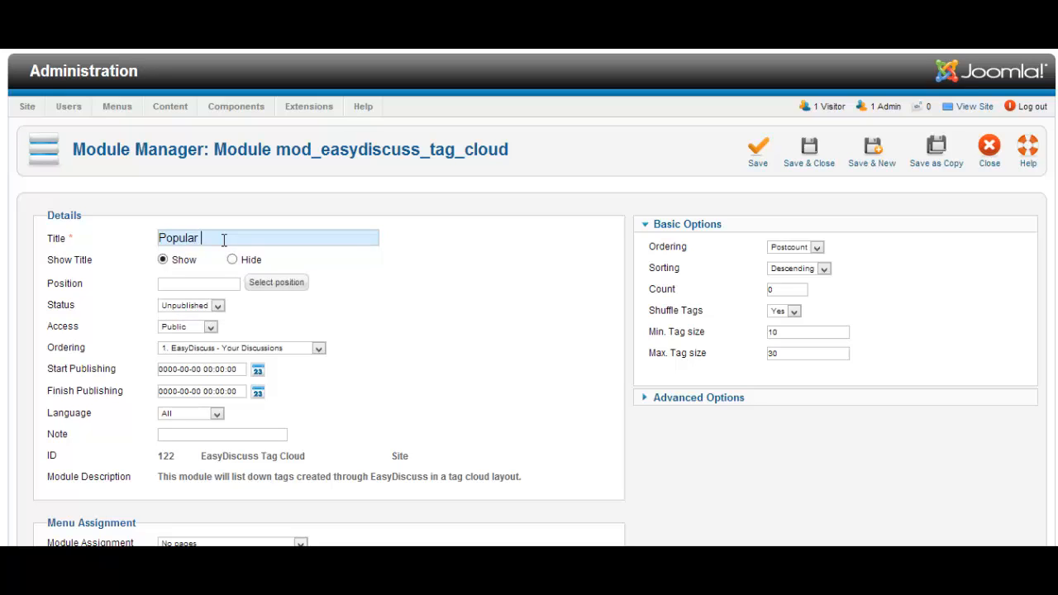
pyautogui.write(' Tags')
pyautogui.write('right')
pyautogui.click(200, 300)
pyautogui.click(186, 305)
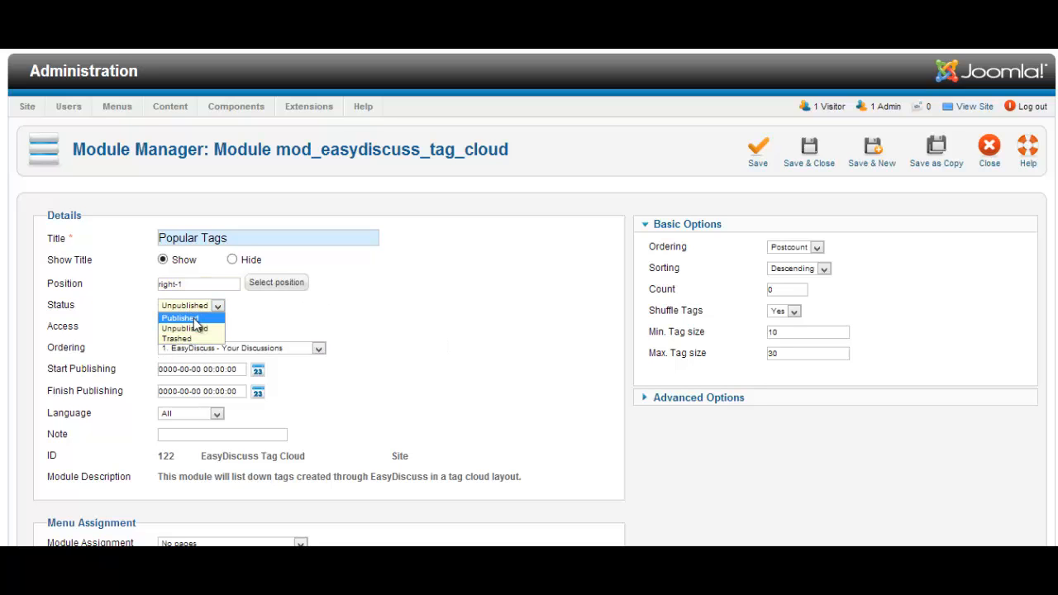
pyautogui.click(178, 314)
# Assign the Popular Tags module to all pages and save it
pyautogui.scroll(-3, 190, 314)
pyautogui.scroll(-3, 313, 353)
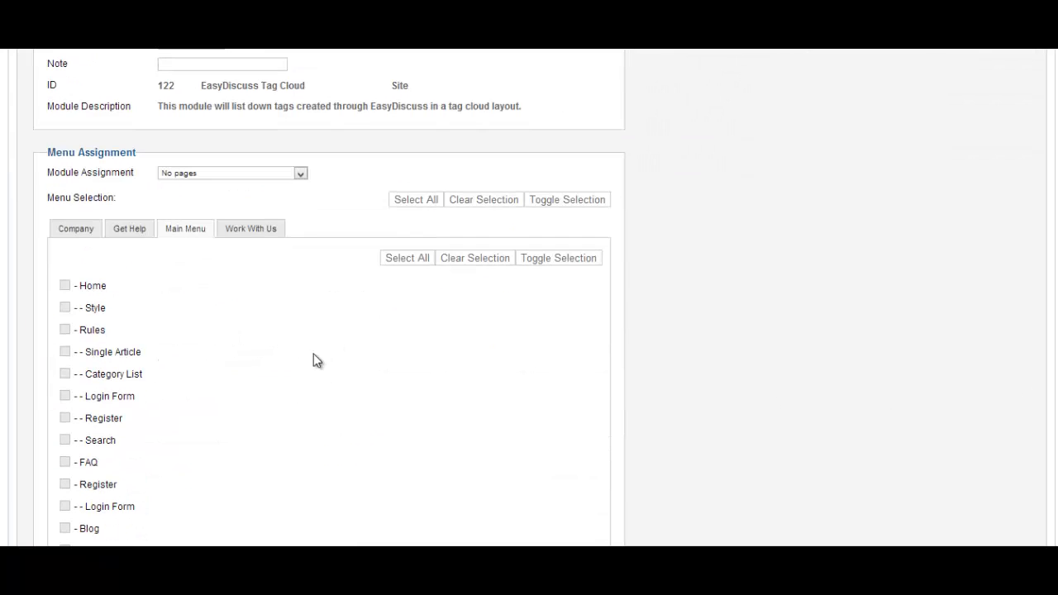
pyautogui.click(210, 176)
pyautogui.click(206, 184)
pyautogui.scroll(6, 1043, 165)
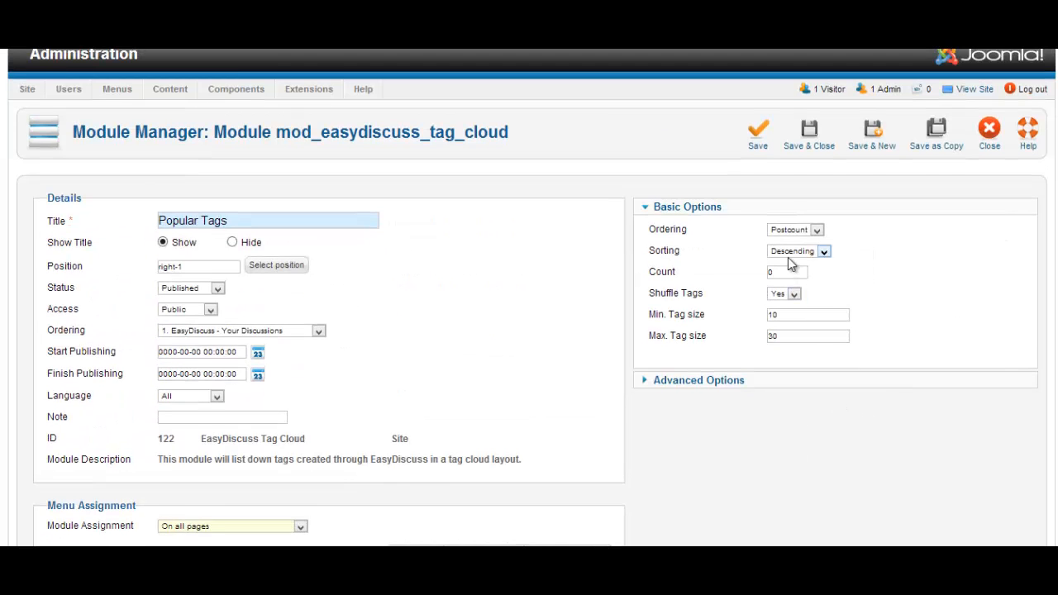
pyautogui.click(758, 136)
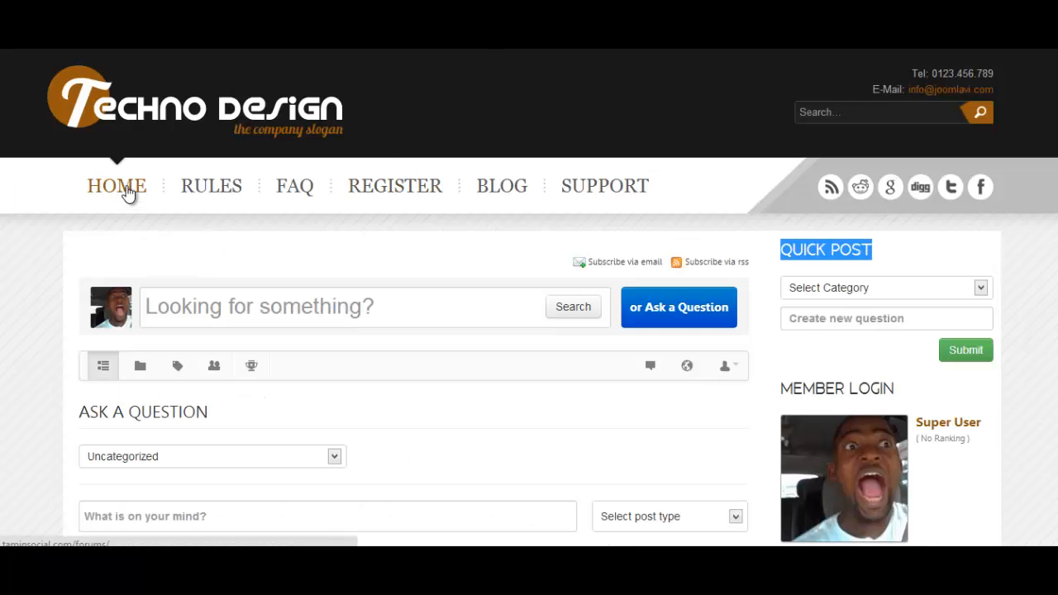
# Open the live site's home page, examine the Popular Tags cloud and view the discussions tagged Congratulations
pyautogui.click(128, 192)
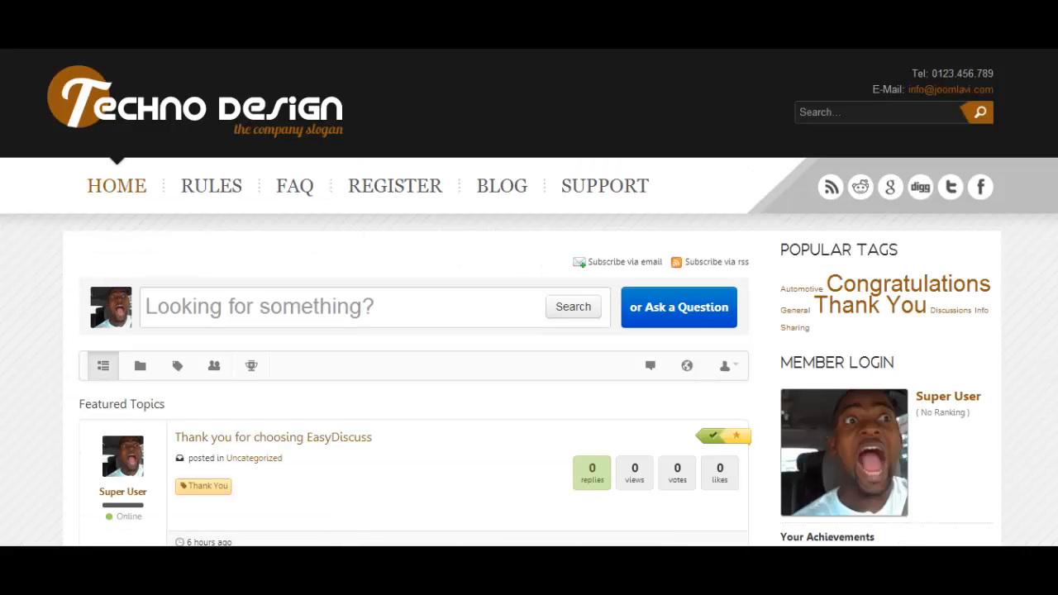
pyautogui.scroll(-1, 777, 184)
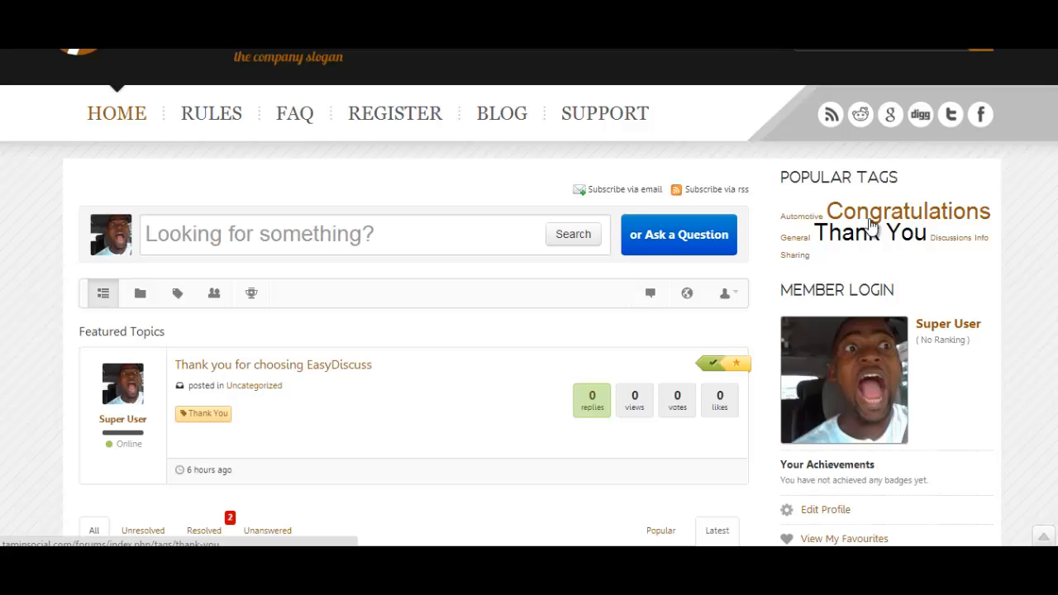
pyautogui.click(902, 217)
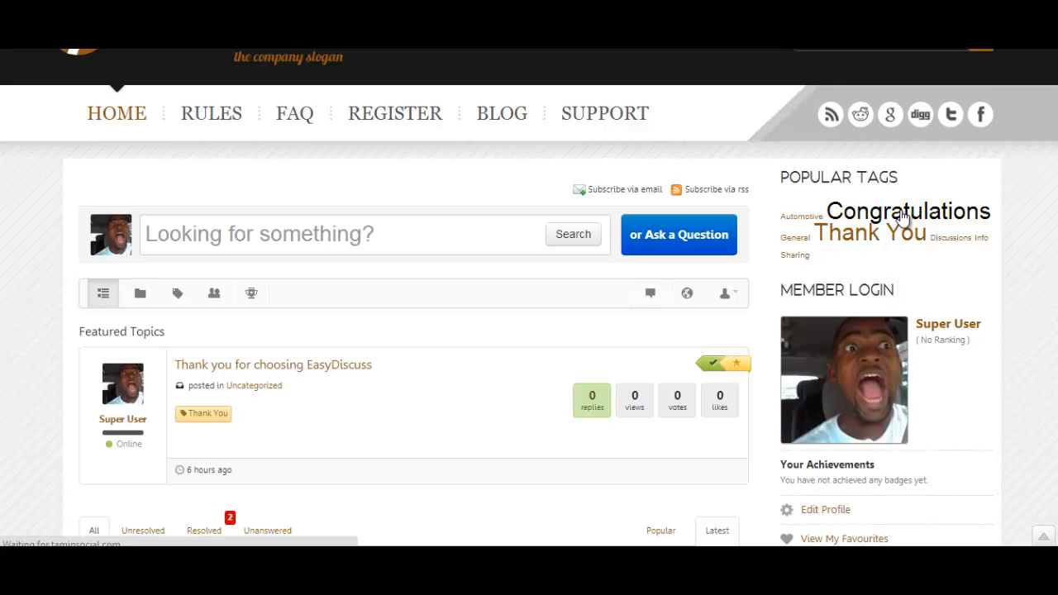
pyautogui.scroll(-3, 300, 321)
pyautogui.scroll(2, 500, 318)
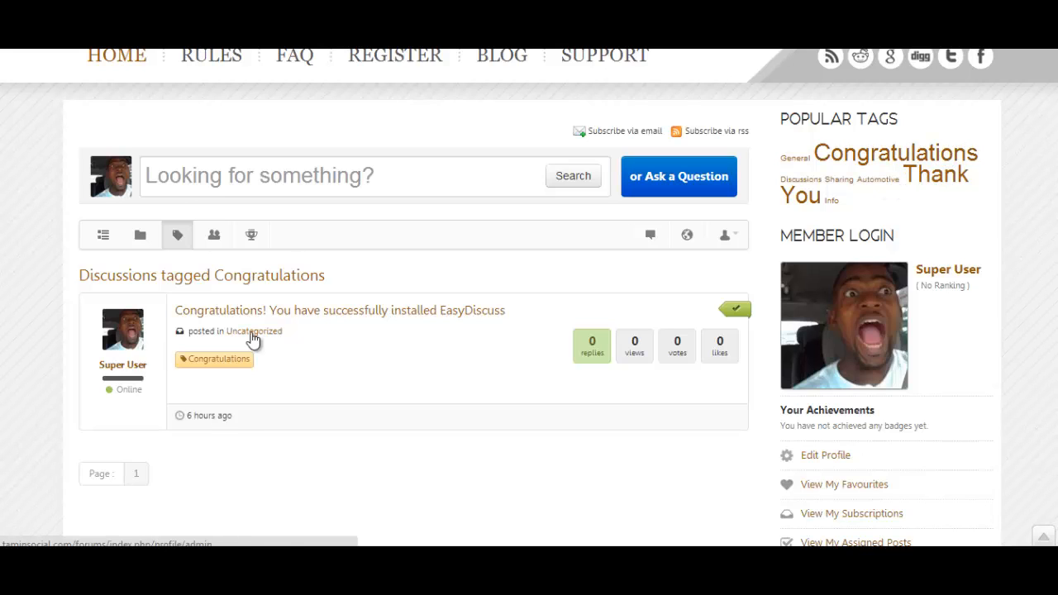
pyautogui.scroll(2, 252, 339)
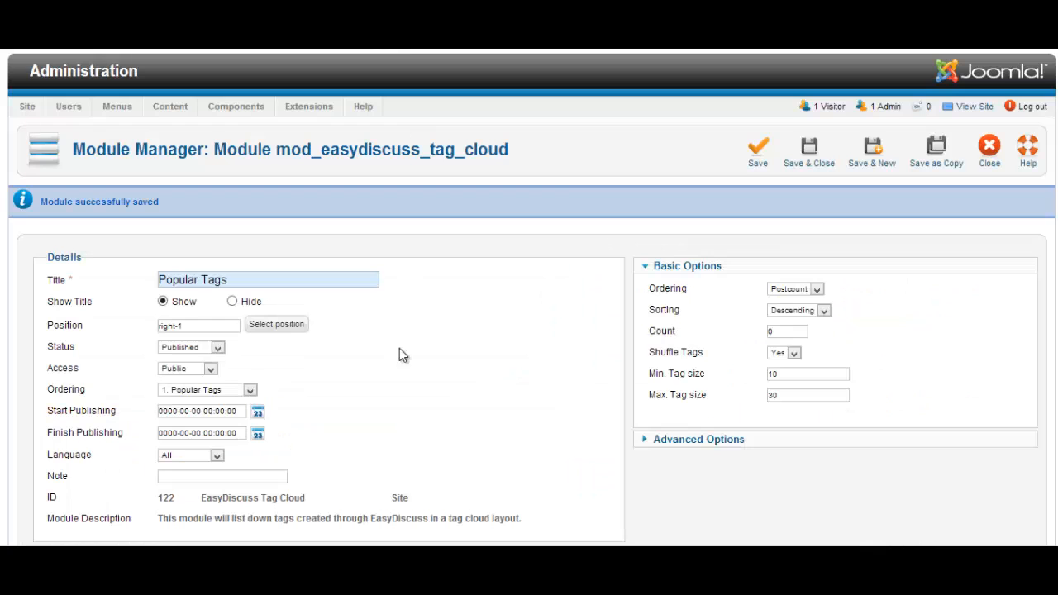
# Save and close the Popular Tags module, and check the order of the sidebar modules on the live site
pyautogui.click(809, 151)
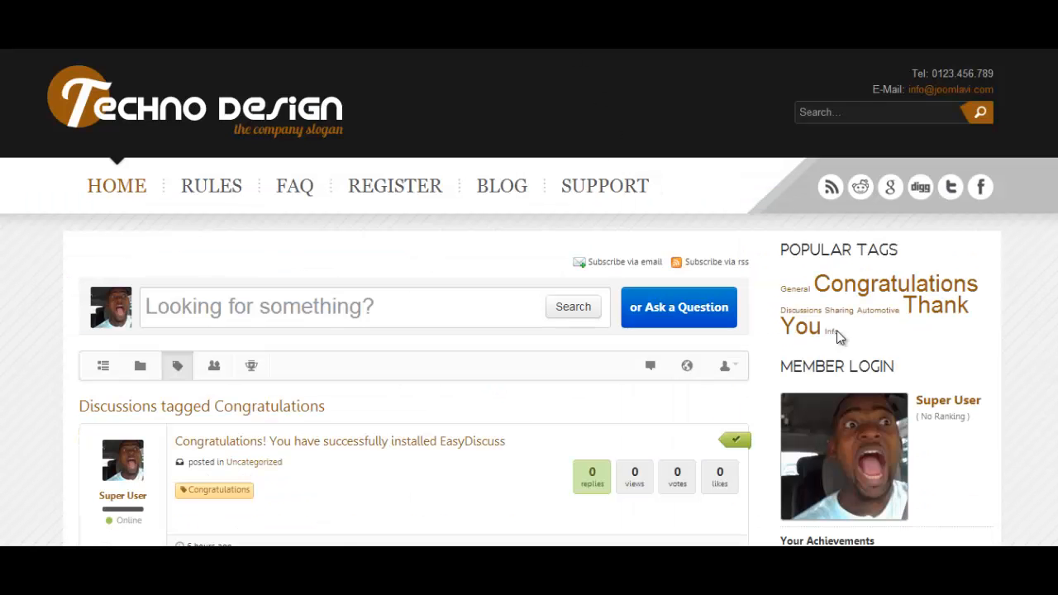
pyautogui.scroll(-3, 935, 371)
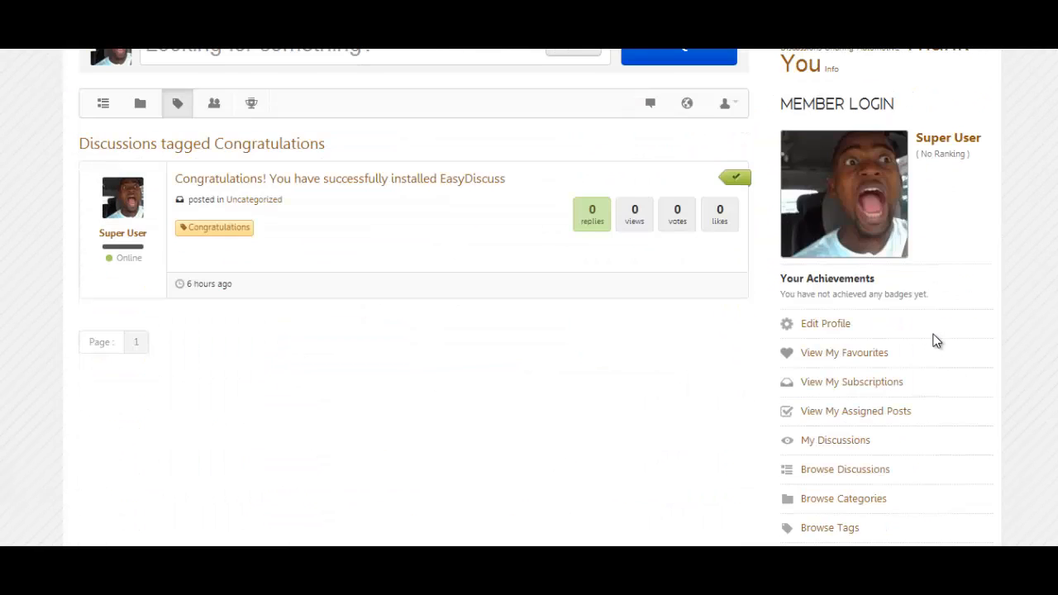
pyautogui.scroll(-5, 934, 273)
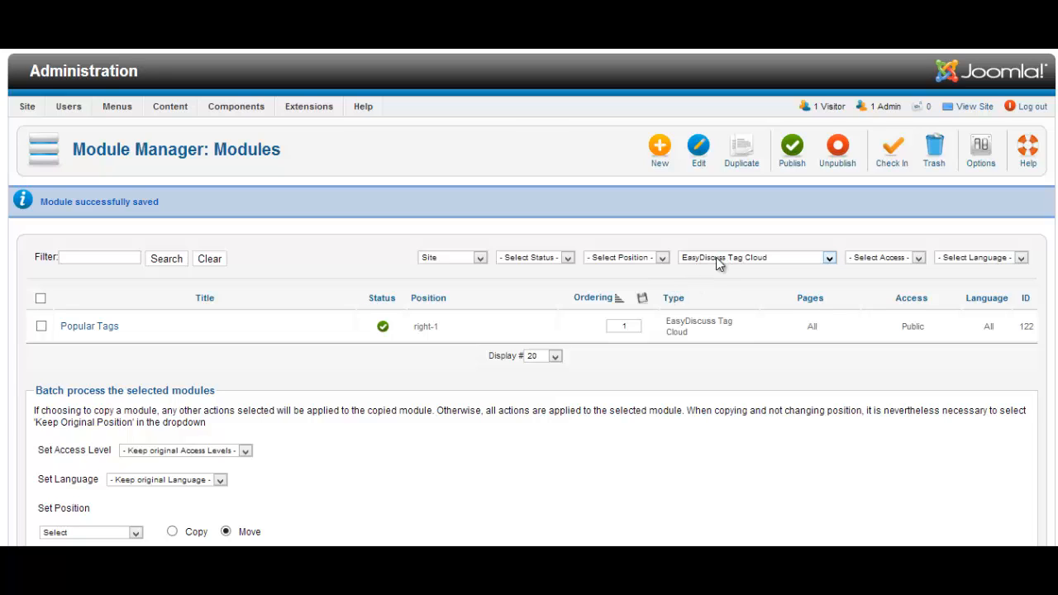
# Set the ordering of the Popular Tags module to 3 in the administration and save the order
pyautogui.doubleClick(631, 328)
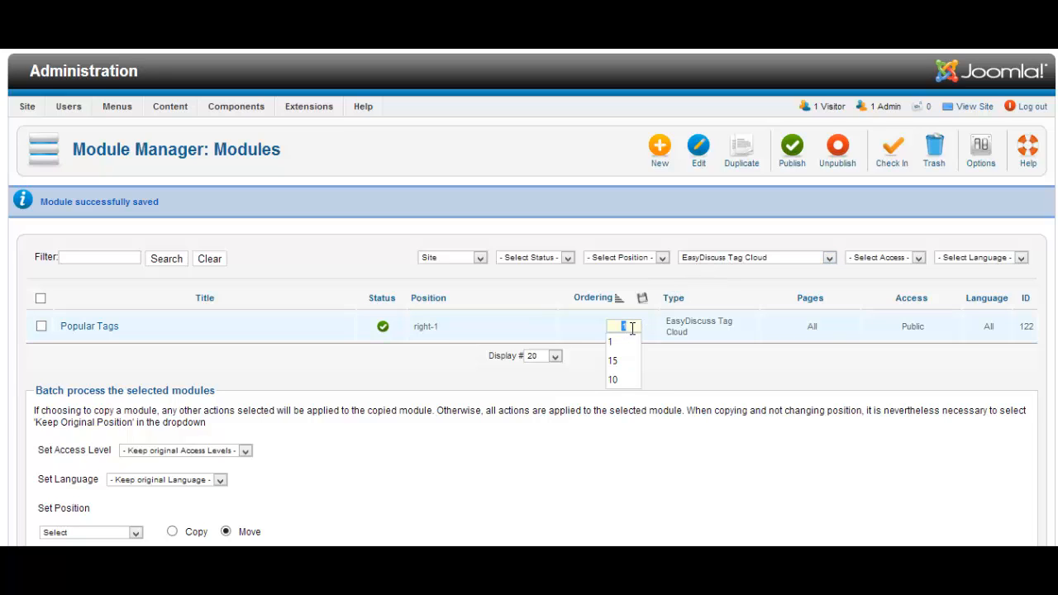
pyautogui.write('3')
pyautogui.click(642, 299)
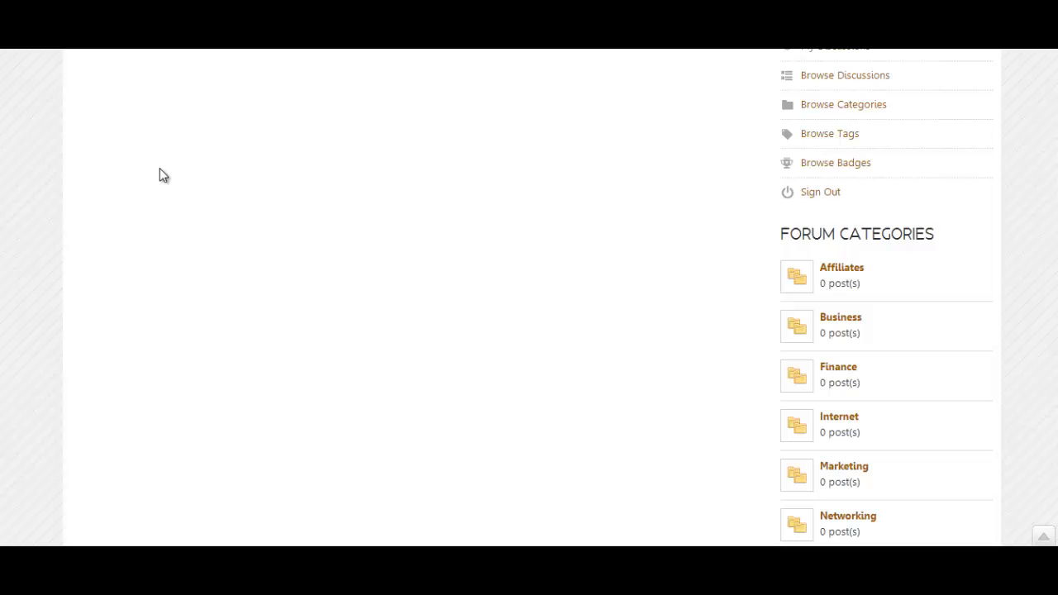
# Switch to the live site, reload the page and check where Popular Tags sits among the sidebar modules
pyautogui.rightClick(161, 169)
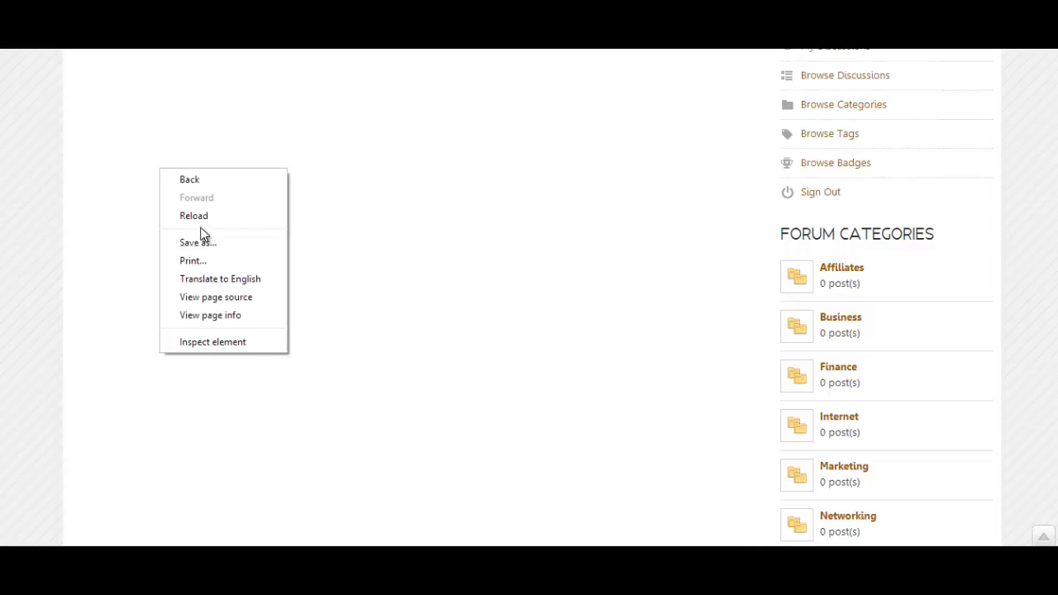
pyautogui.click(209, 215)
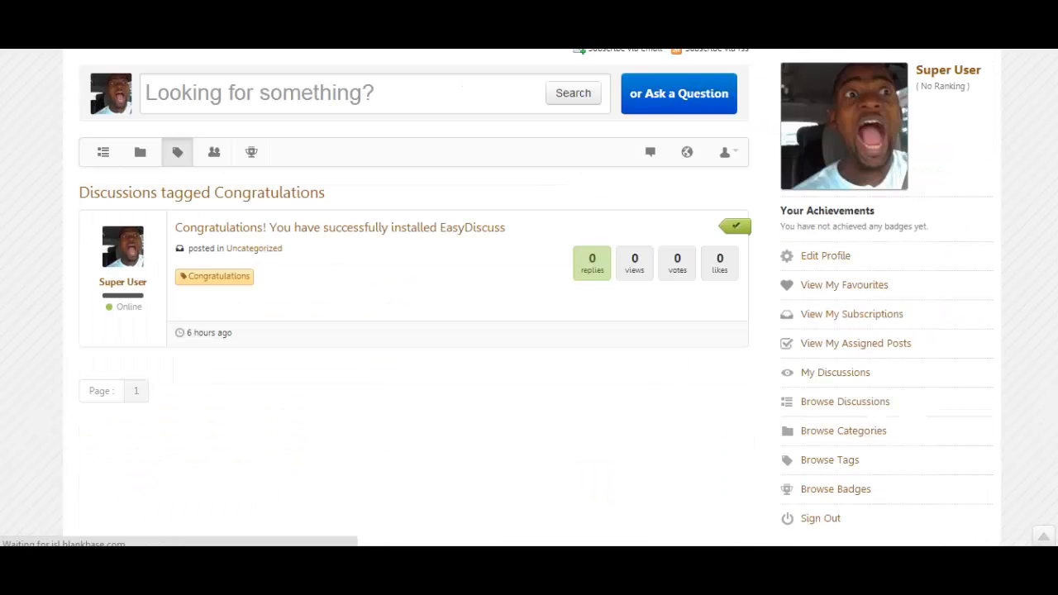
pyautogui.scroll(-8, 529, 297)
pyautogui.scroll(4, 529, 298)
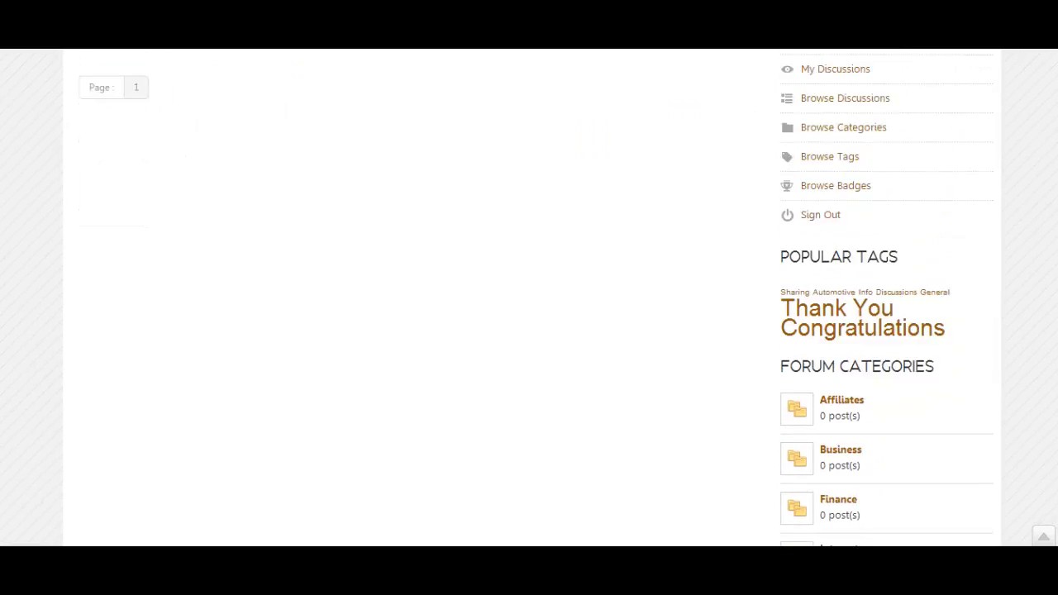
pyautogui.scroll(2, 529, 297)
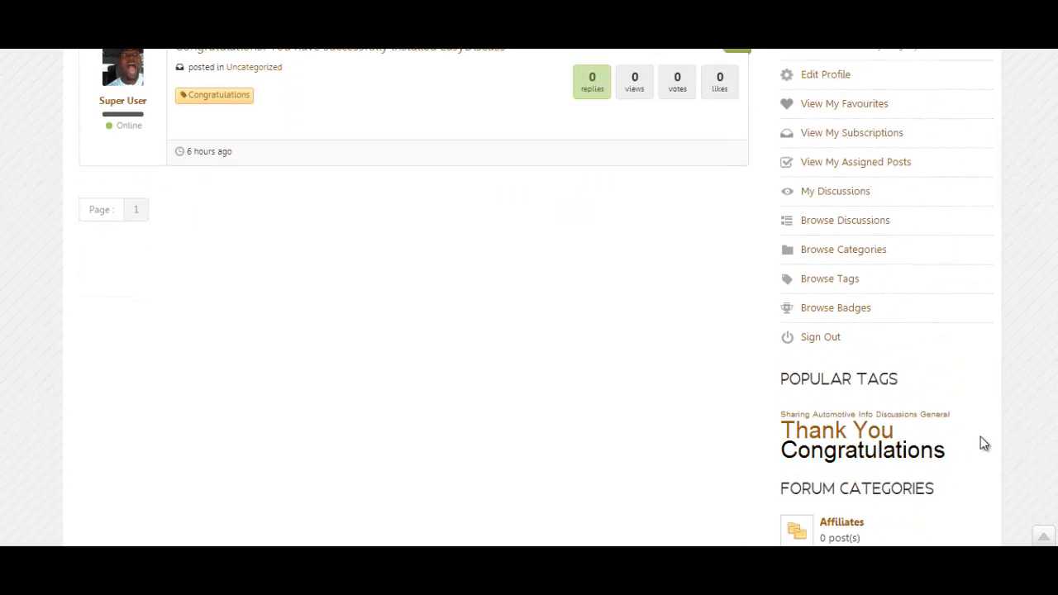
pyautogui.scroll(5, 1051, 187)
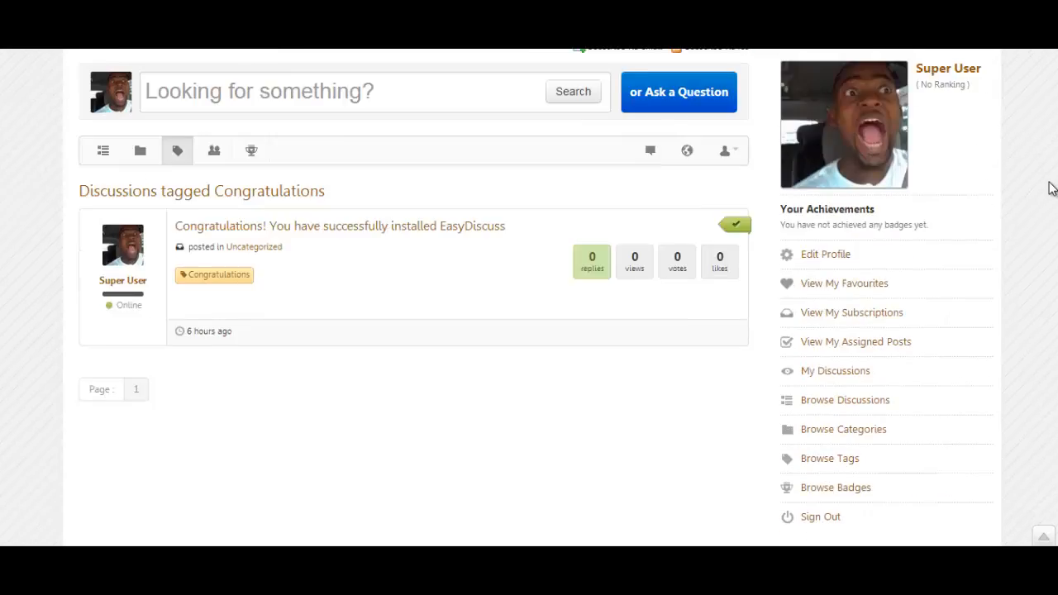
# Clear the module type filter in the administration and filter the module list to position right-1 with status Published
pyautogui.scroll(-7, 1051, 187)
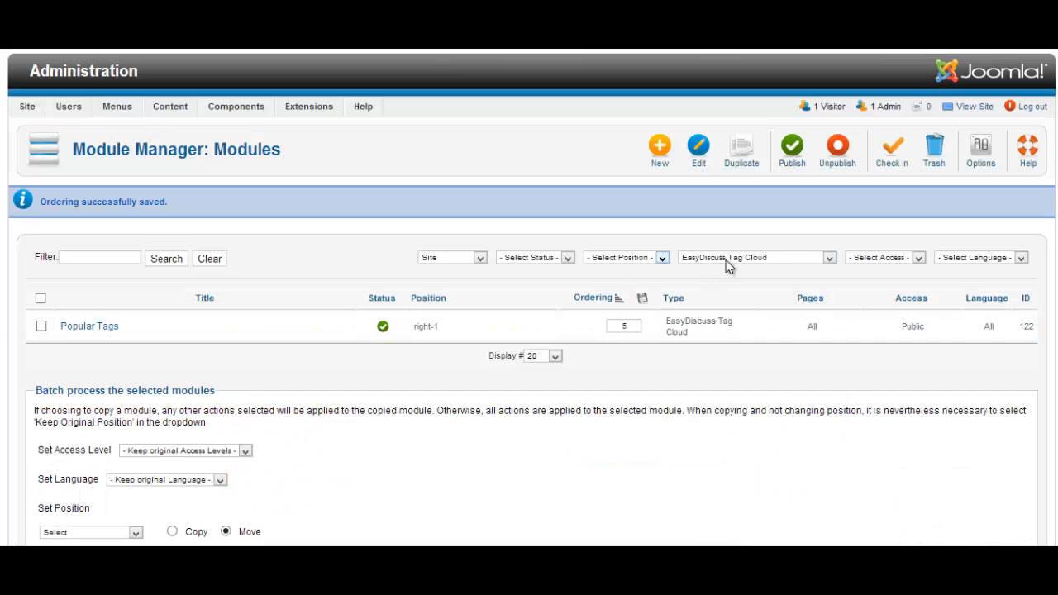
pyautogui.click(728, 265)
pyautogui.click(789, 268)
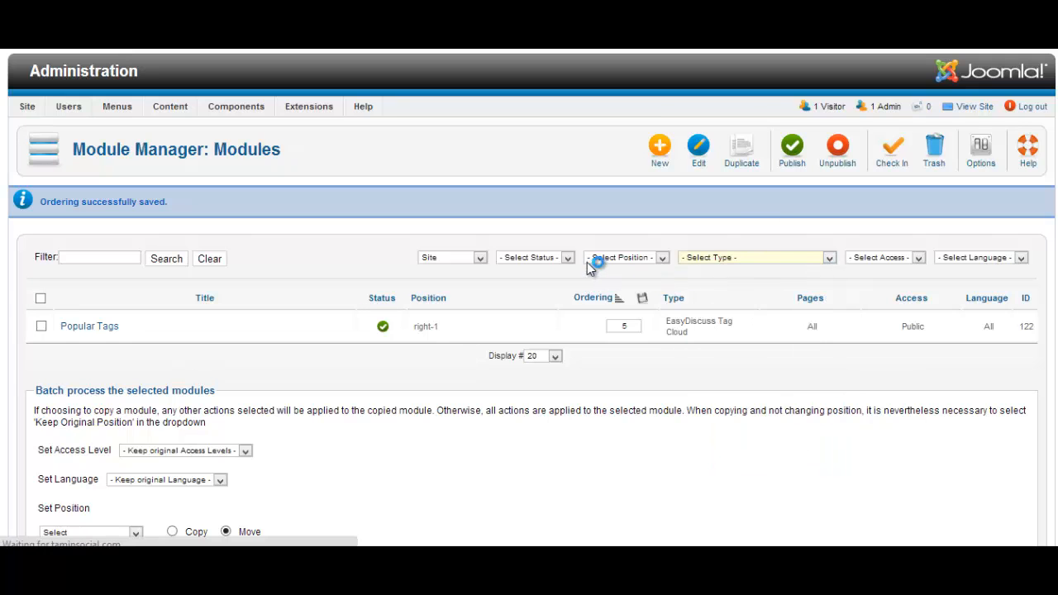
pyautogui.click(619, 219)
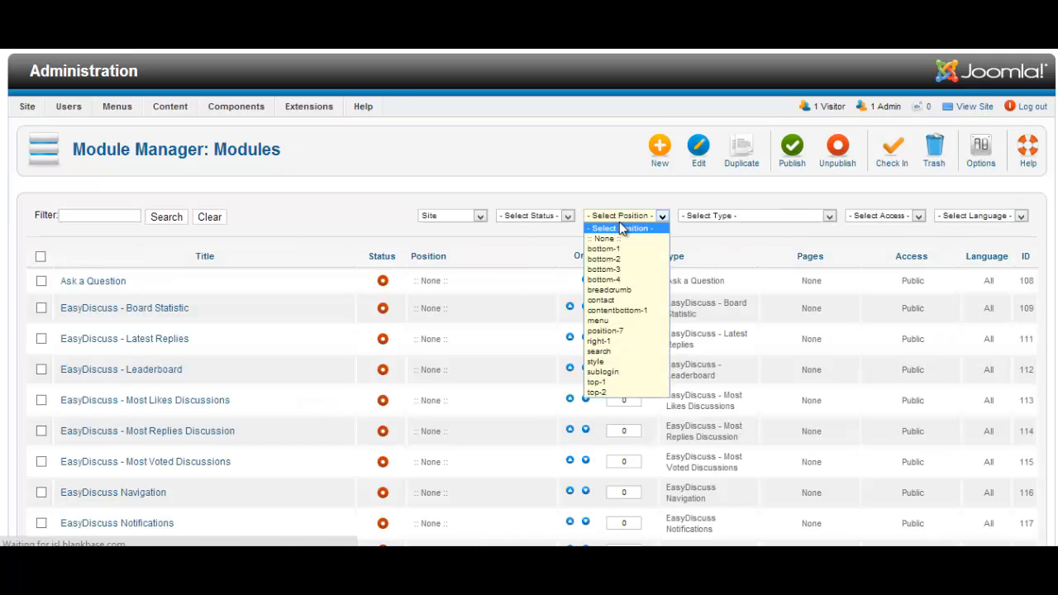
pyautogui.click(627, 341)
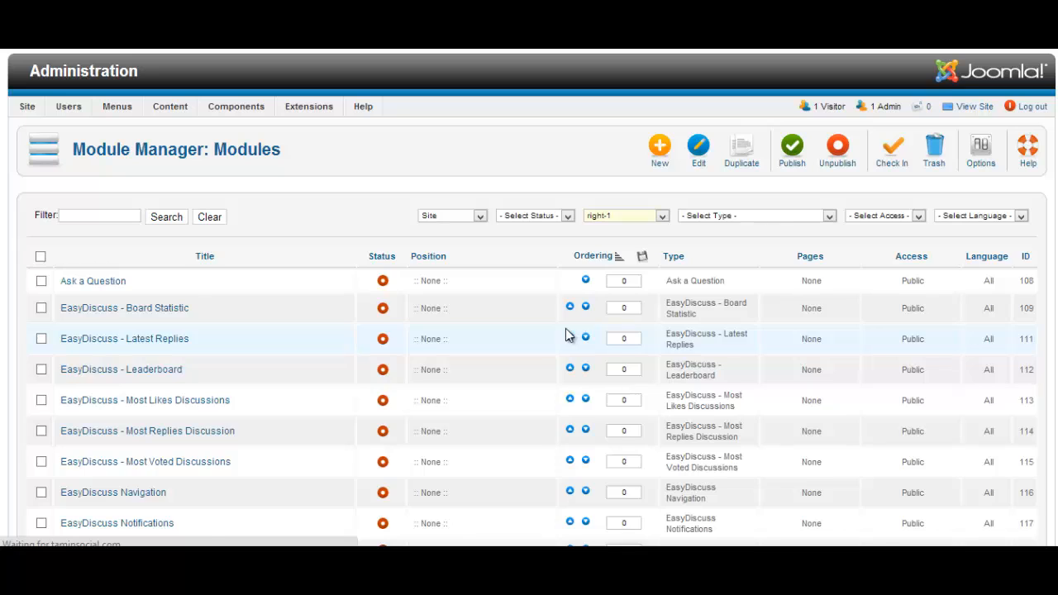
pyautogui.click(548, 216)
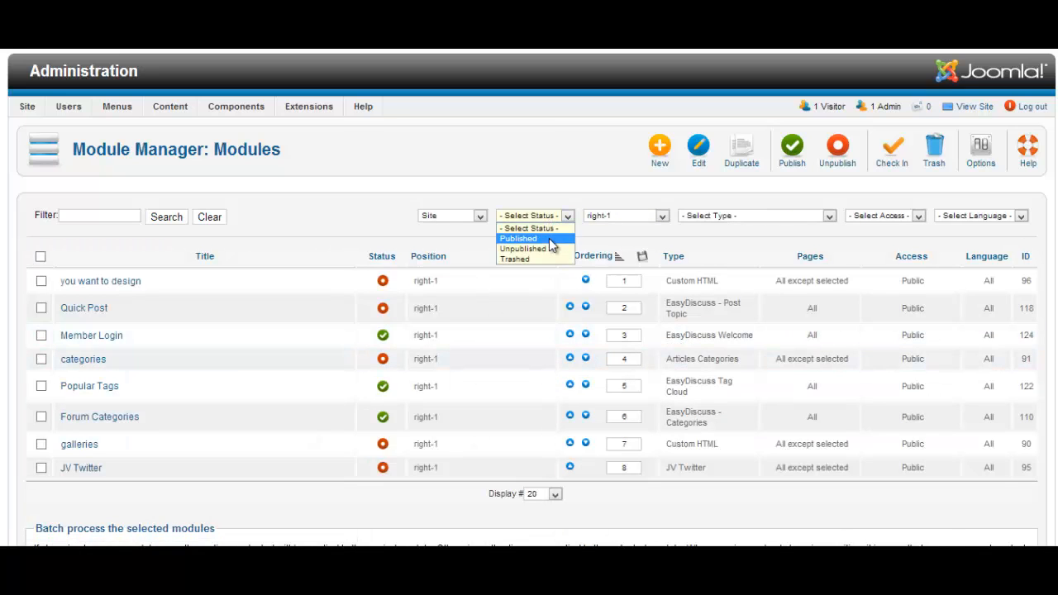
pyautogui.click(550, 239)
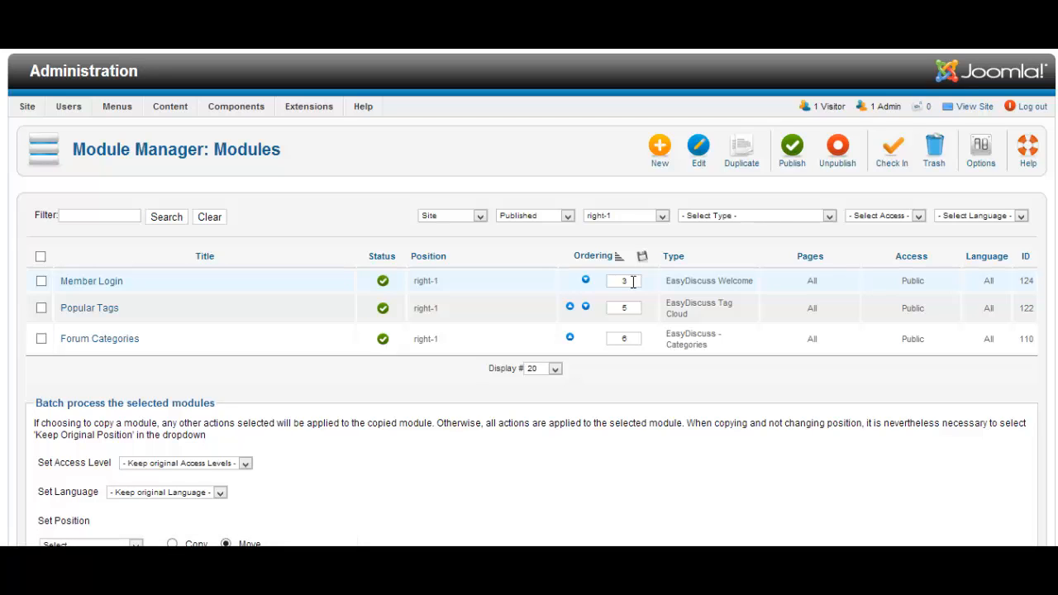
# Set the ordering to 1 for Member Login, 2 for Forum Categories and 3 for Popular Tags, and save the order
pyautogui.doubleClick(633, 282)
pyautogui.write('1')
pyautogui.click(651, 359)
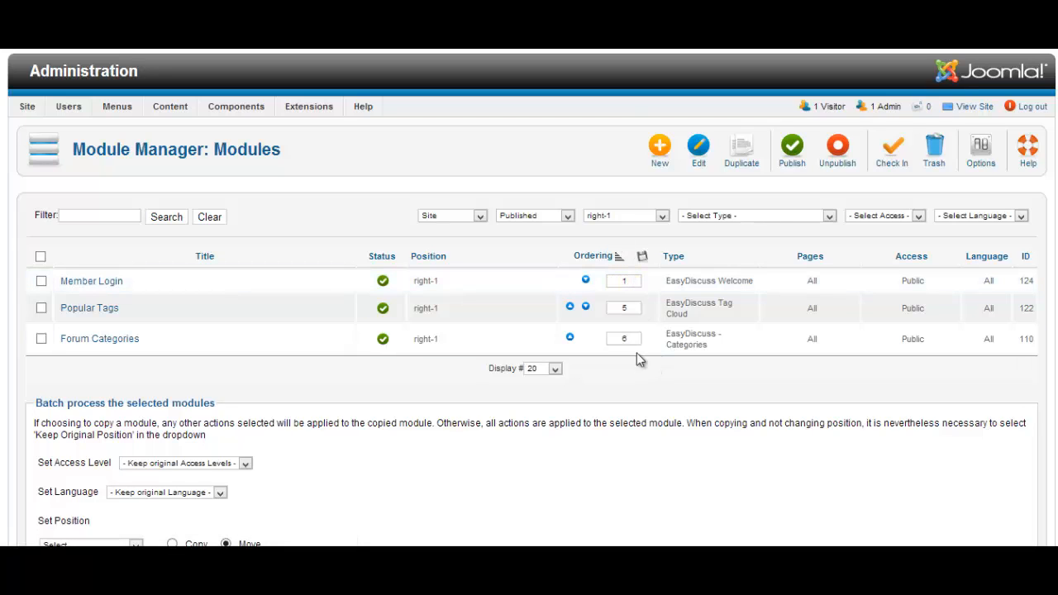
pyautogui.doubleClick(626, 338)
pyautogui.write('2')
pyautogui.doubleClick(631, 307)
pyautogui.write('3')
pyautogui.click(642, 257)
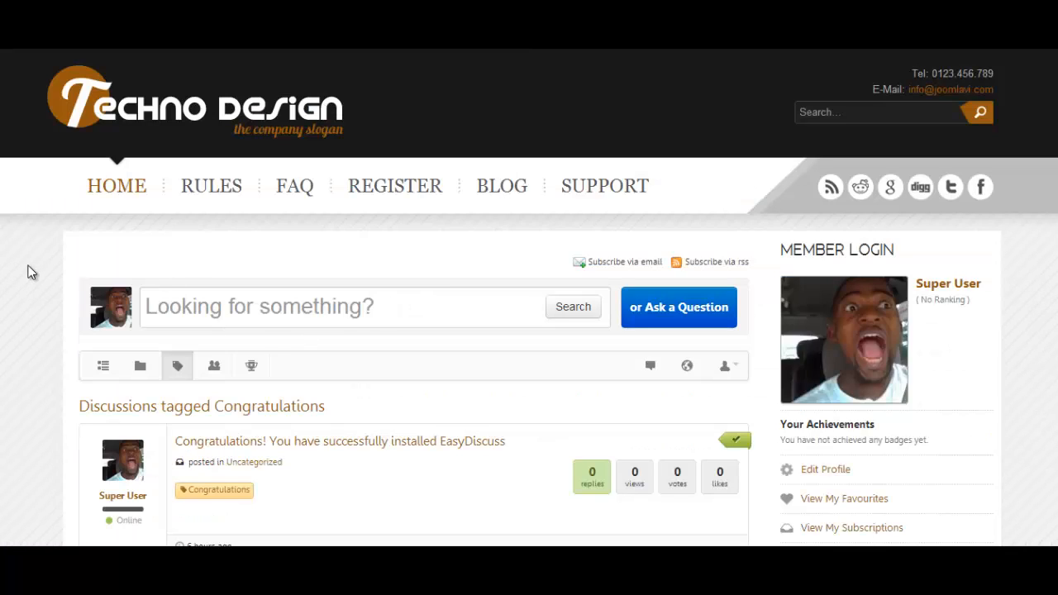
# Switch to the live site, open its home page and check the order of the sidebar modules
pyautogui.rightClick(30, 273)
pyautogui.click(119, 188)
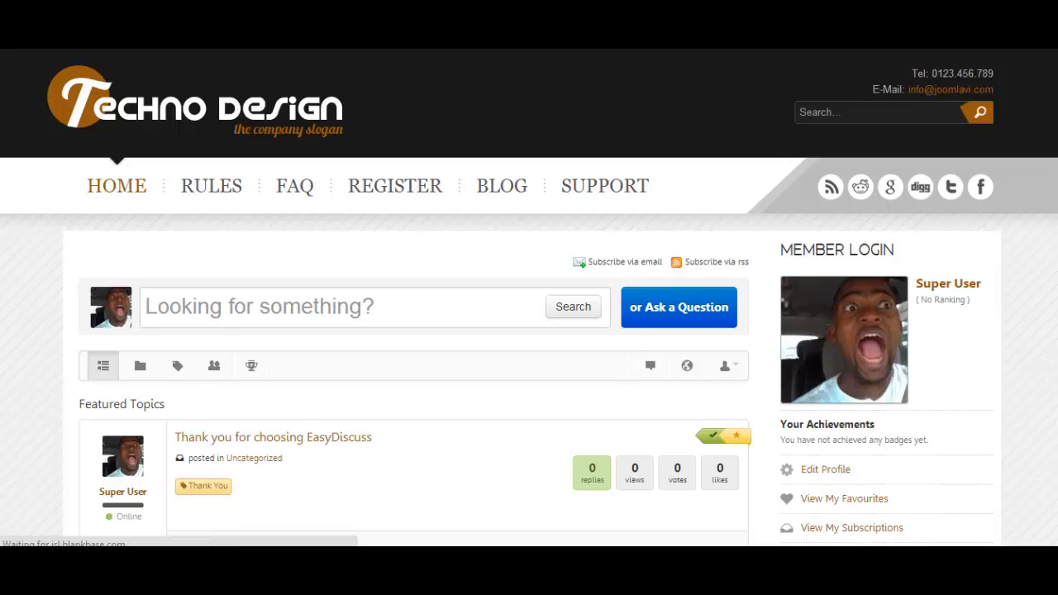
pyautogui.scroll(-15, 828, 300)
pyautogui.scroll(-2, 866, 327)
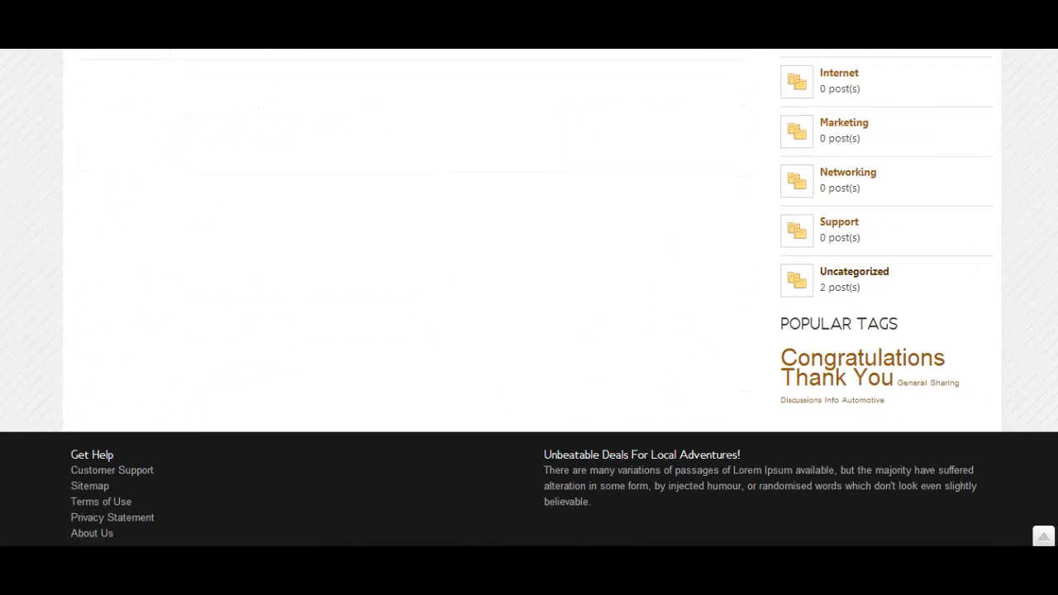
pyautogui.scroll(3, 860, 273)
pyautogui.scroll(10, 685, 318)
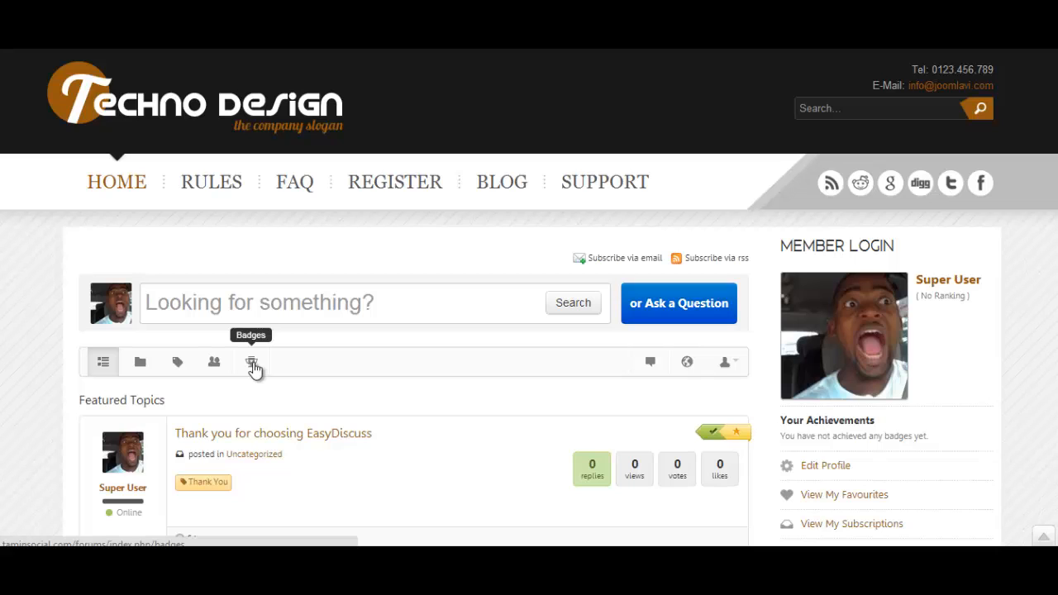
# Open the forum's Badges page and look through the available badges
pyautogui.click(253, 367)
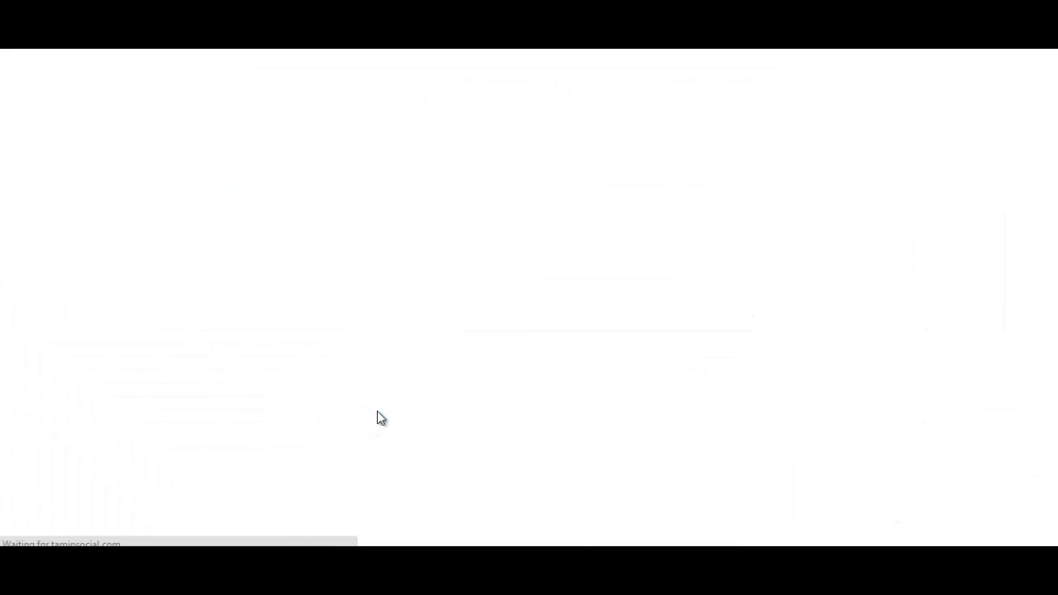
pyautogui.scroll(-3, 378, 418)
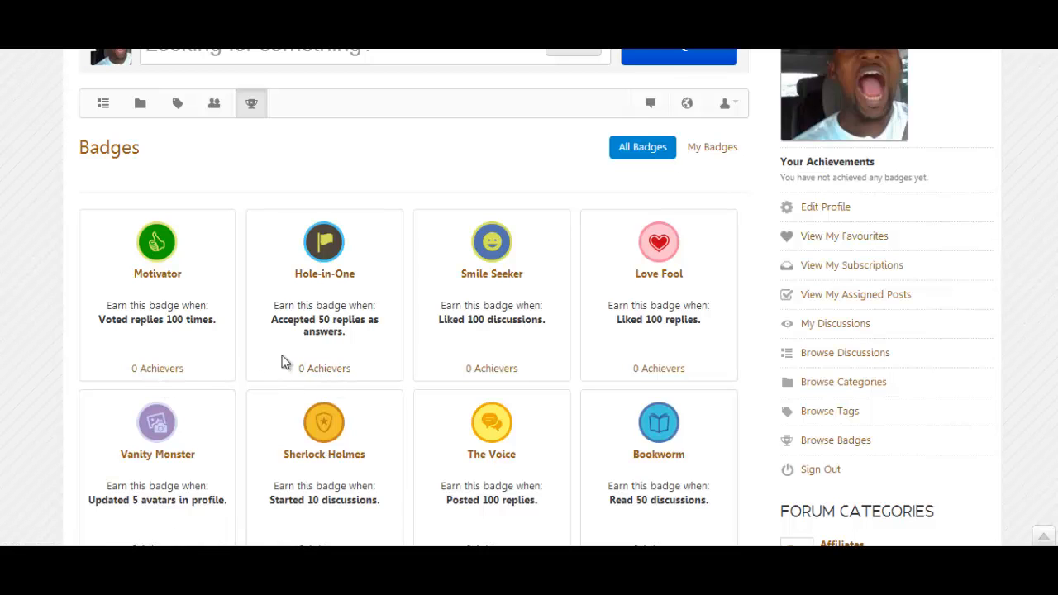
pyautogui.scroll(-3, 330, 357)
pyautogui.scroll(4, 538, 371)
pyautogui.scroll(-2, 534, 369)
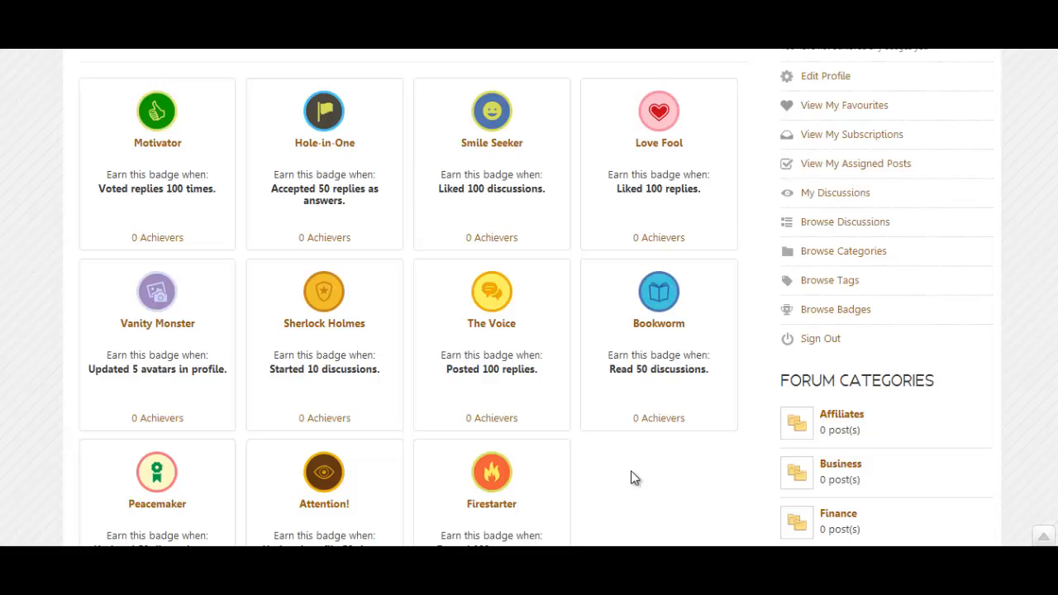
pyautogui.scroll(2, 313, 360)
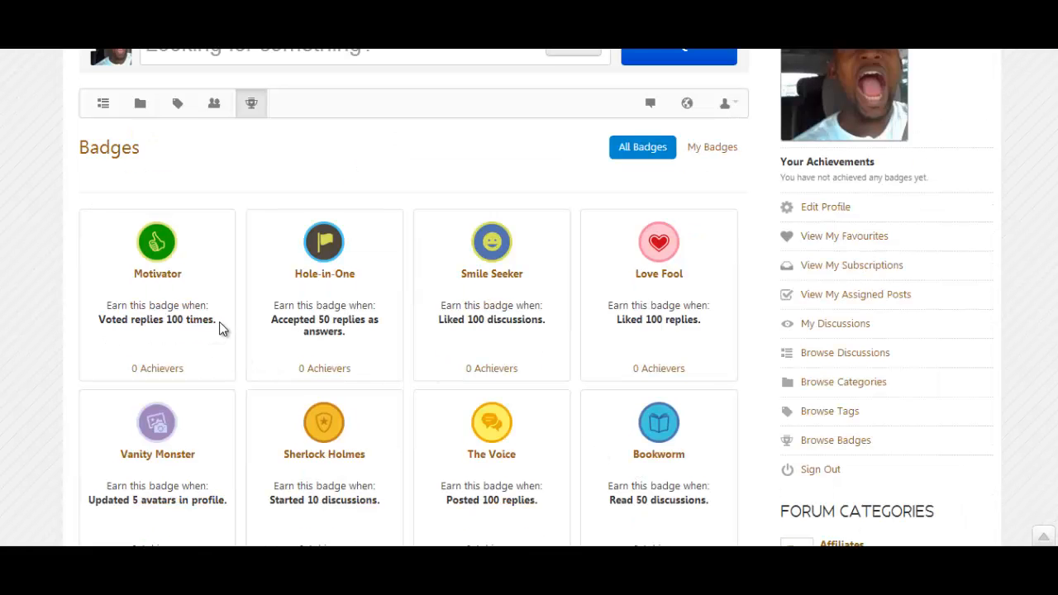
# Read the earning criteria of the badges, including Motivator, Smile Seeker and Hole-in-One
pyautogui.moveTo(217, 322); pyautogui.dragTo(108, 325)
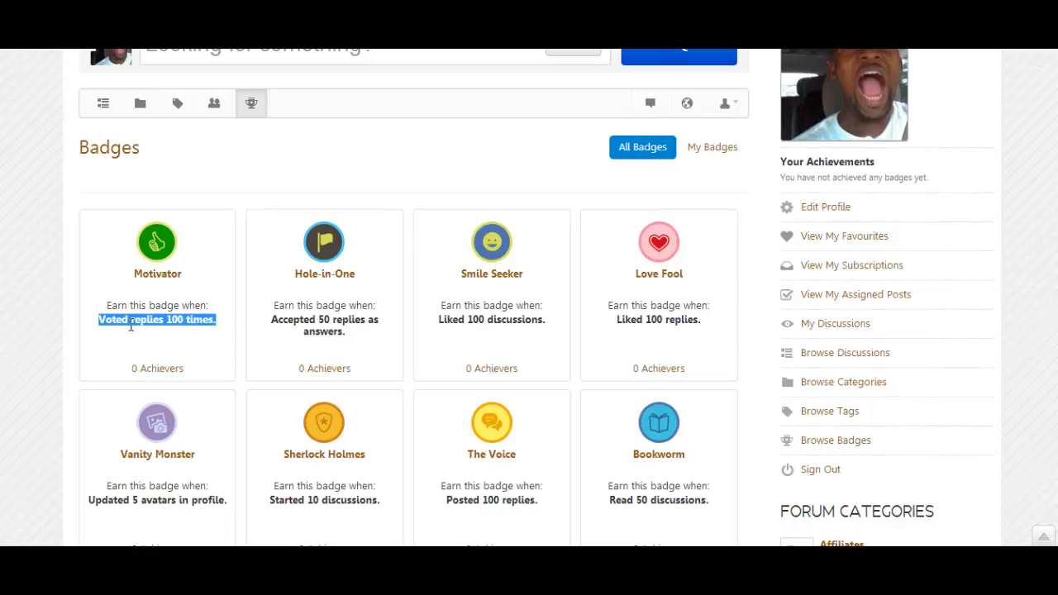
pyautogui.click(131, 325)
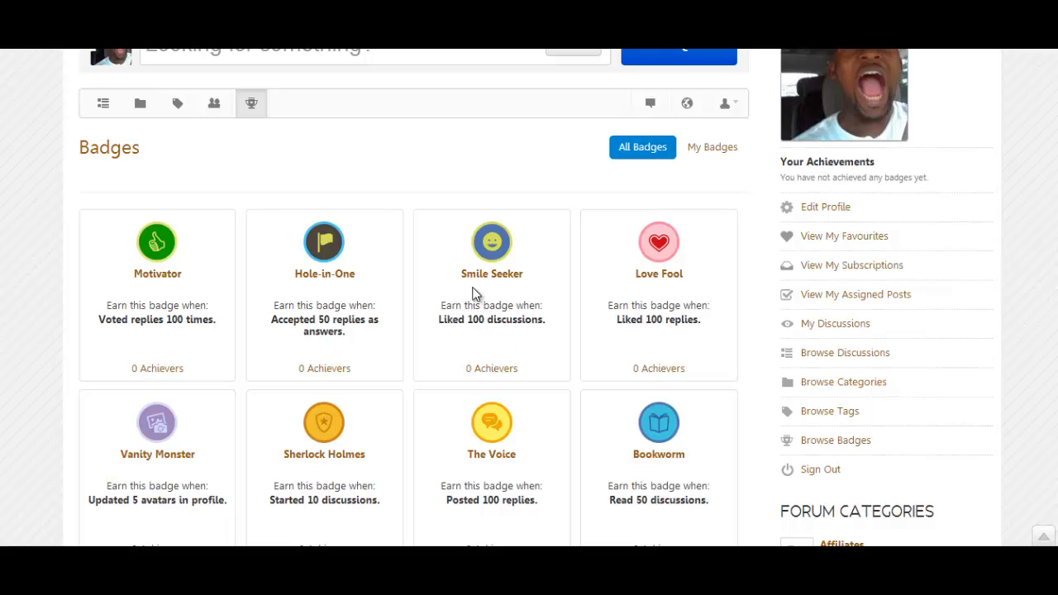
pyautogui.moveTo(542, 323); pyautogui.dragTo(453, 320)
pyautogui.scroll(-5, 587, 383)
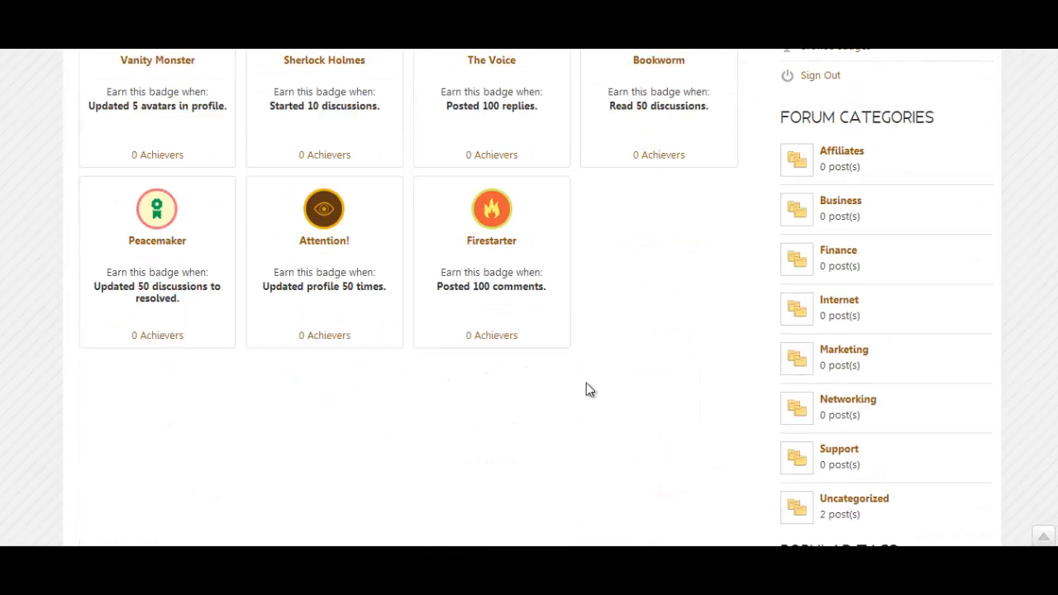
pyautogui.scroll(2, 586, 390)
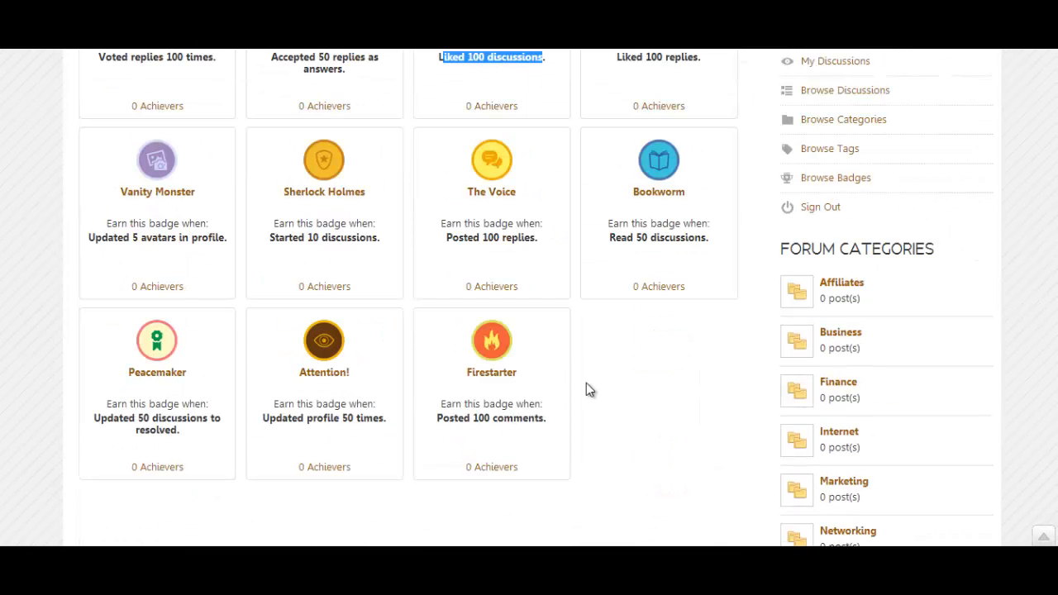
pyautogui.scroll(2, 587, 390)
pyautogui.click(382, 196)
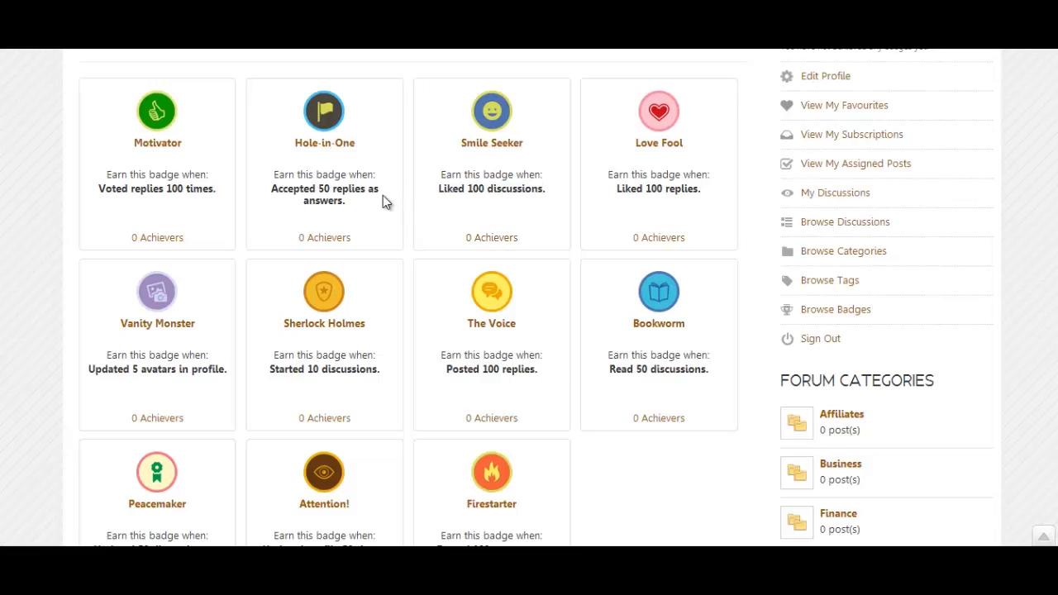
pyautogui.moveTo(363, 205); pyautogui.dragTo(277, 190)
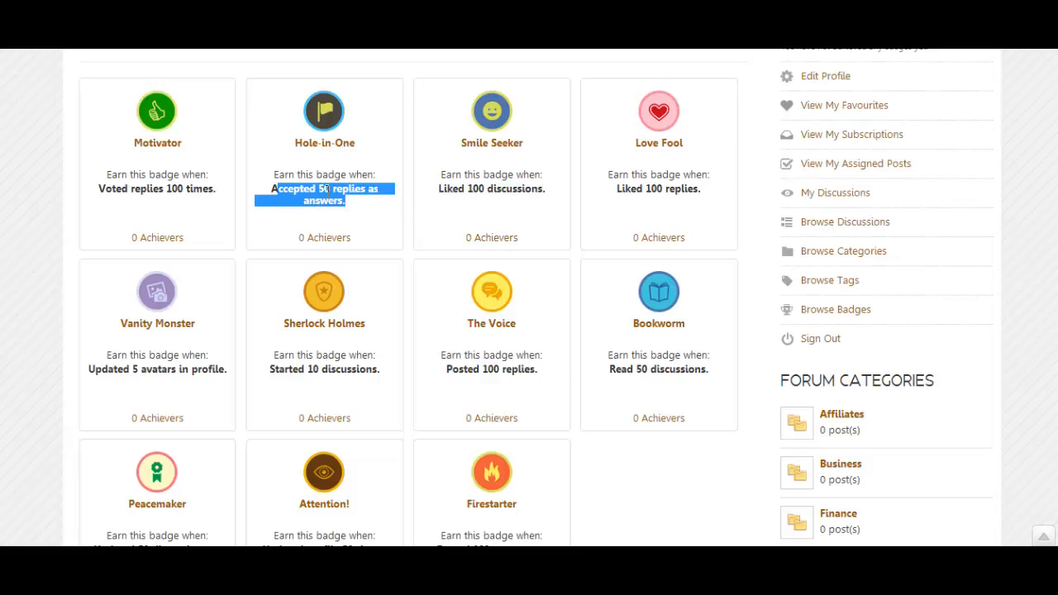
pyautogui.click(218, 195)
pyautogui.scroll(4, 600, 387)
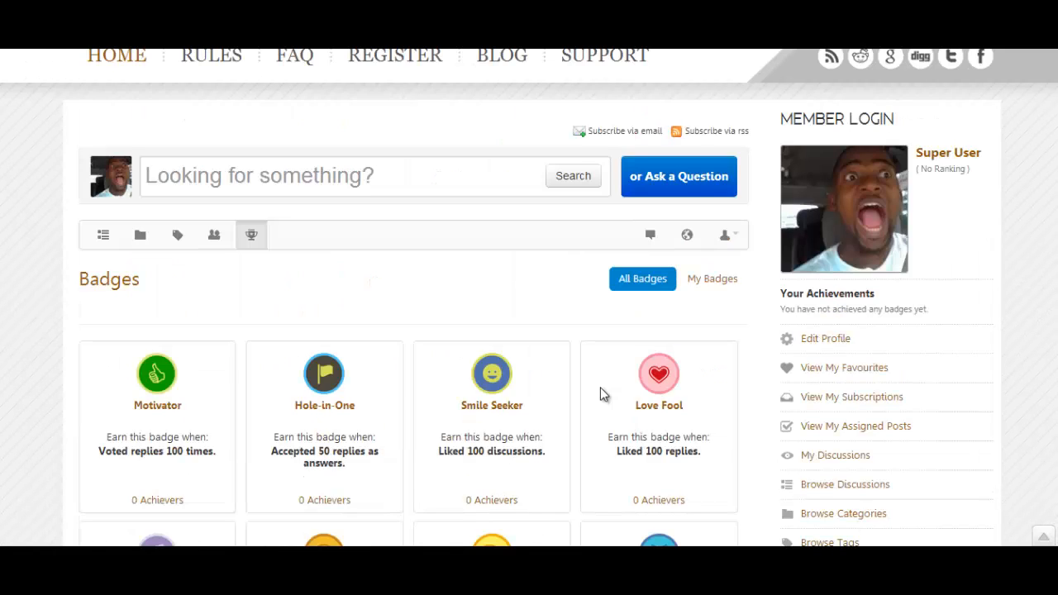
# View My Badges, return to All Badges and look over the whole page with its sidebar
pyautogui.click(712, 280)
pyautogui.scroll(-3, 322, 527)
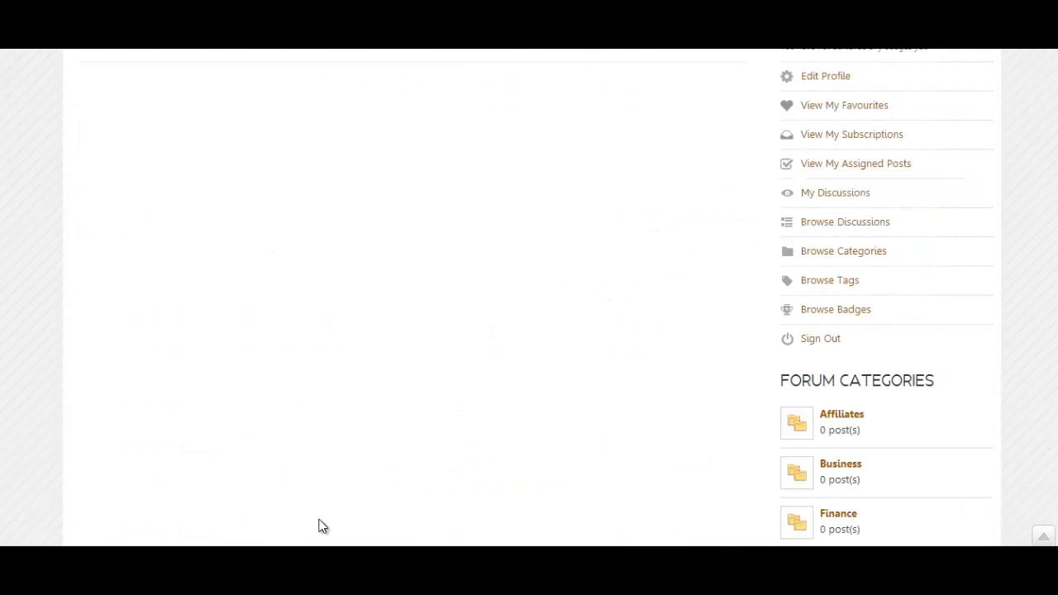
pyautogui.scroll(3, 366, 336)
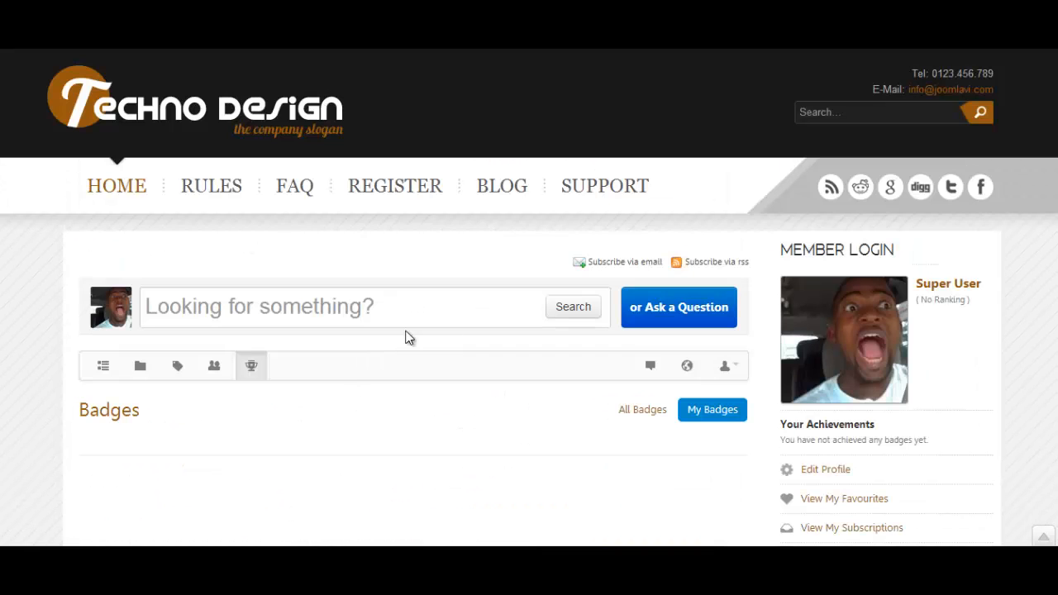
pyautogui.click(643, 412)
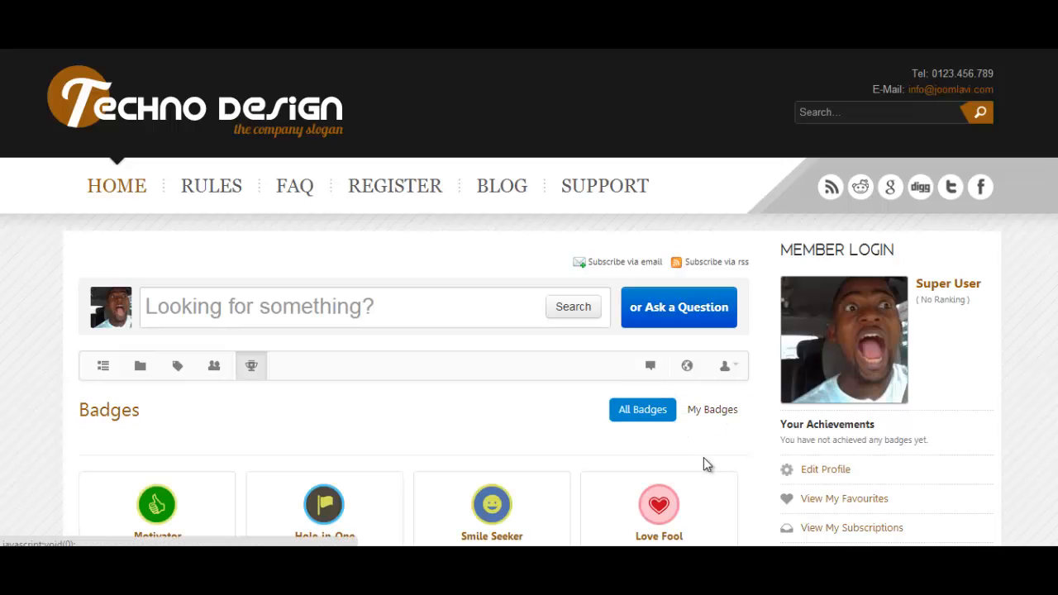
pyautogui.scroll(-5, 704, 457)
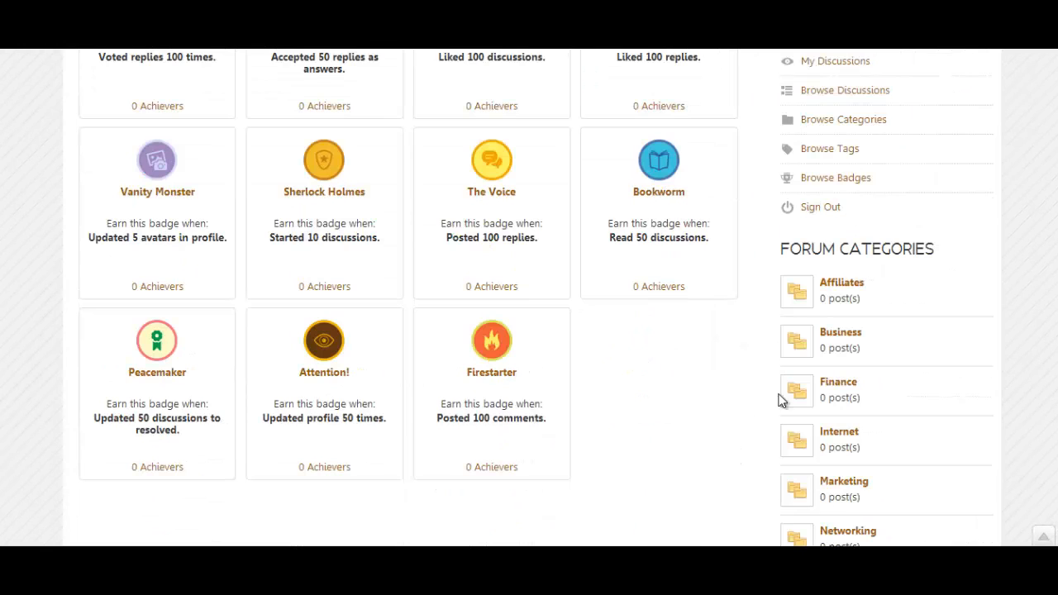
pyautogui.scroll(-3, 783, 400)
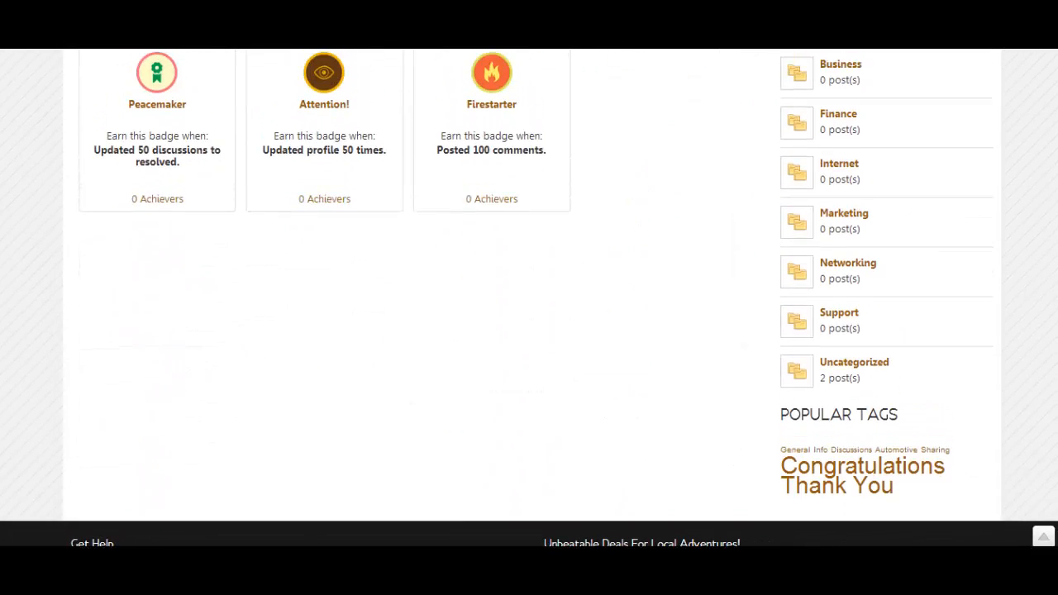
pyautogui.scroll(-1, 1026, 305)
pyautogui.scroll(10, 1026, 305)
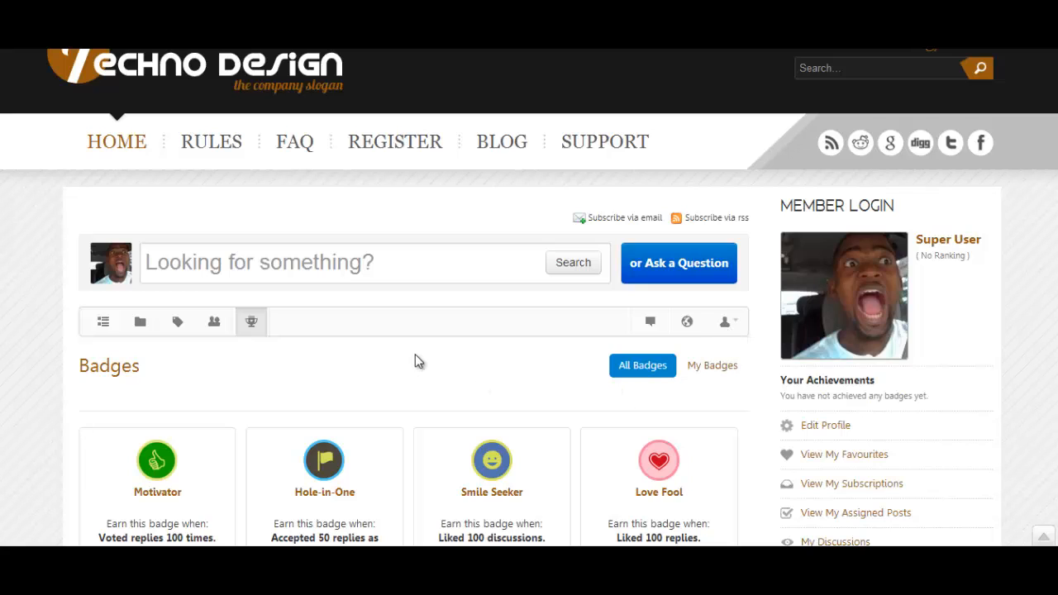
# Look over the forum's Members page and open the Tags page
pyautogui.click(213, 326)
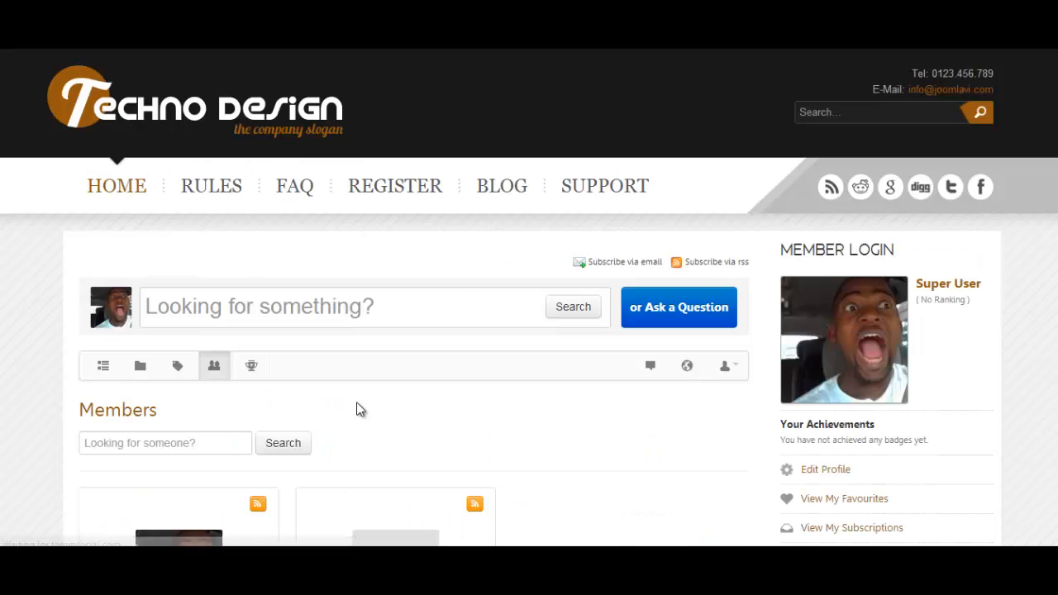
pyautogui.scroll(-3, 356, 405)
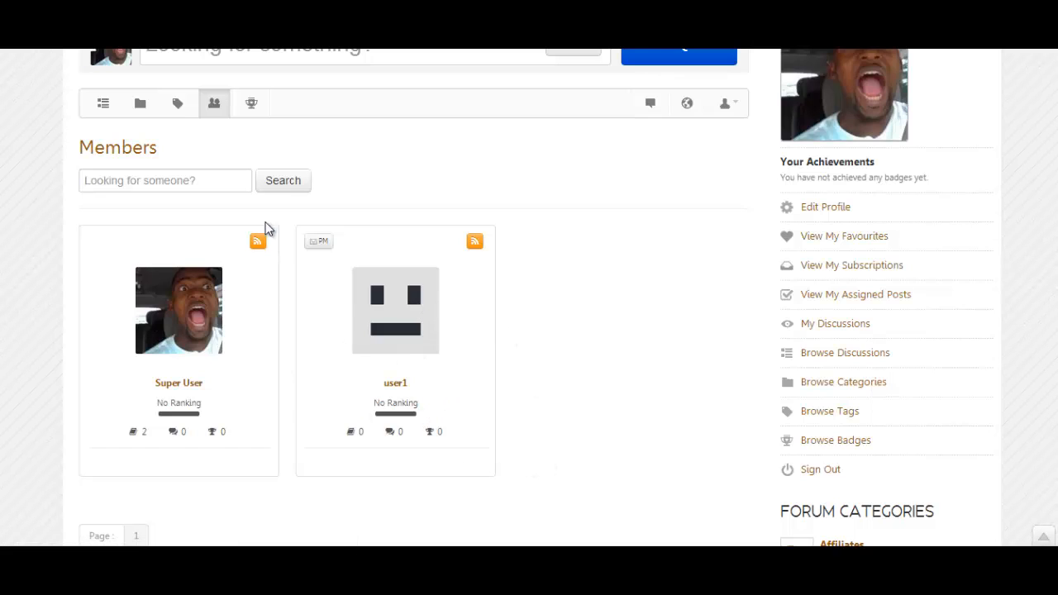
pyautogui.click(178, 113)
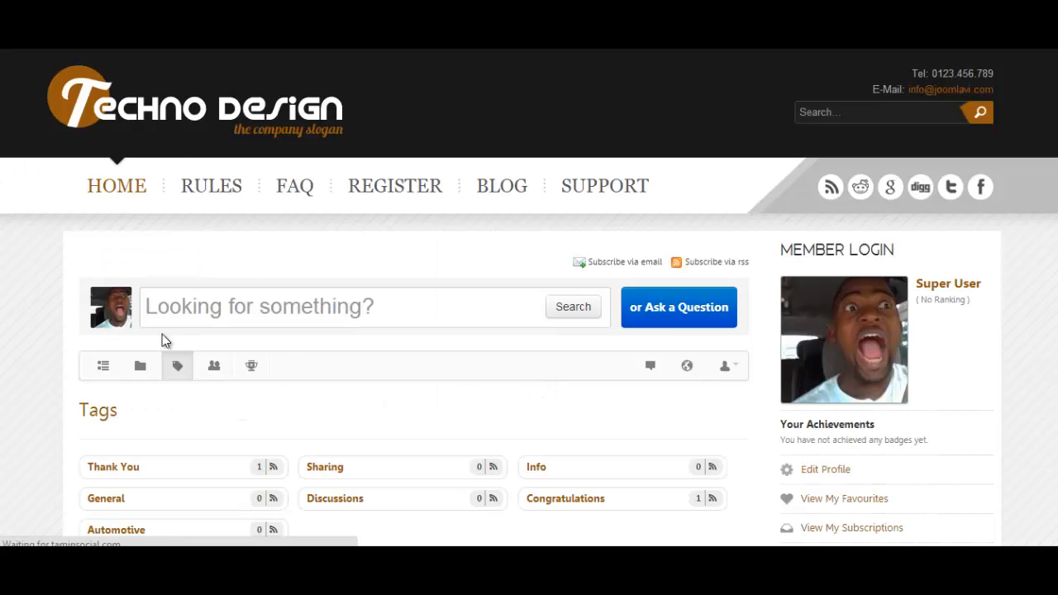
# Look through the forum's Categories page, return to the discussions list and examine it
pyautogui.click(147, 374)
pyautogui.scroll(-5, 444, 413)
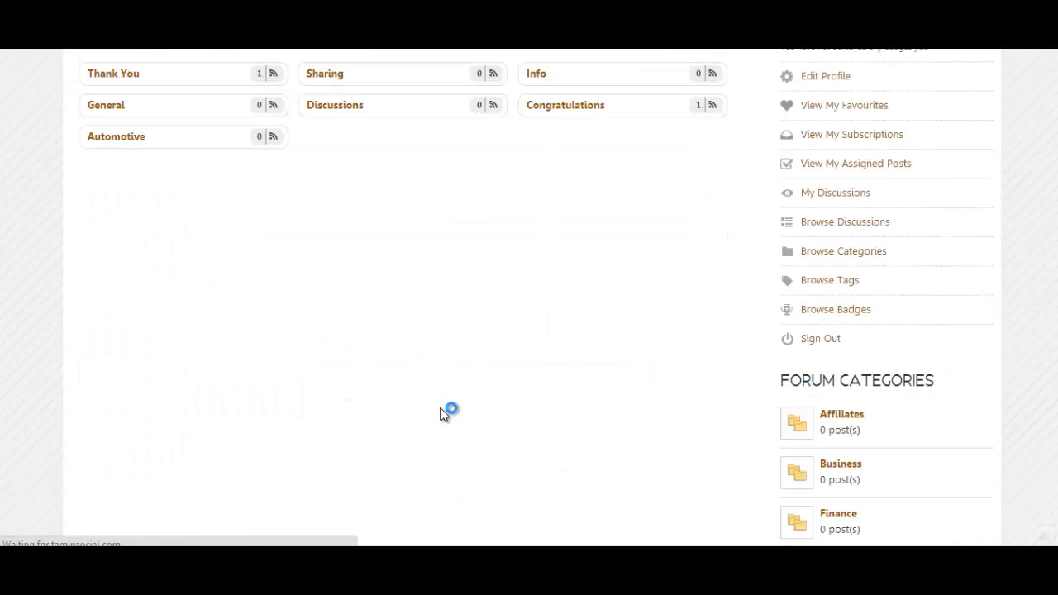
pyautogui.scroll(-3, 445, 396)
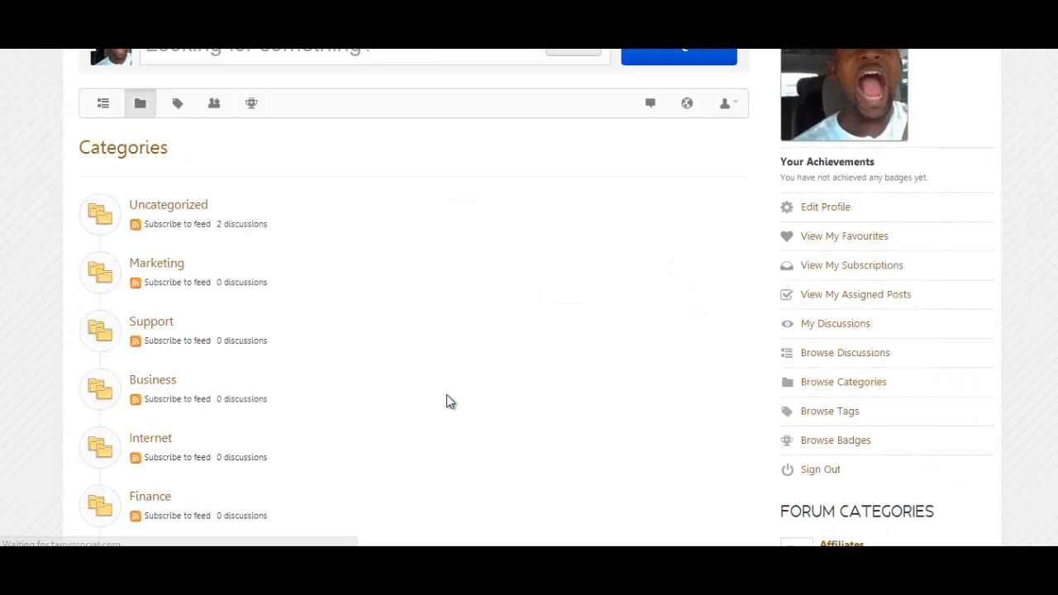
pyautogui.scroll(3, 446, 395)
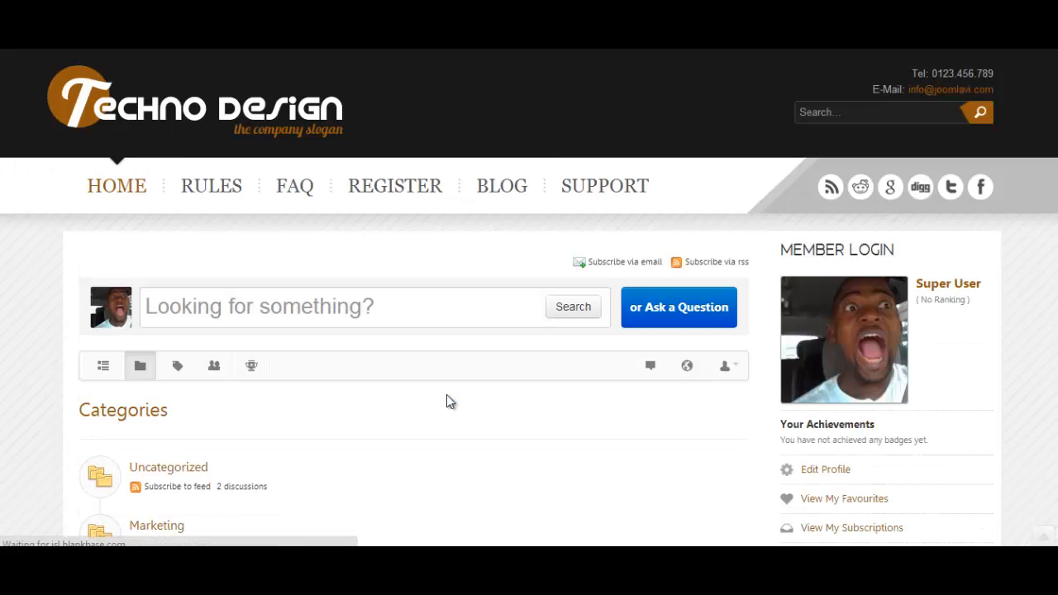
pyautogui.click(115, 371)
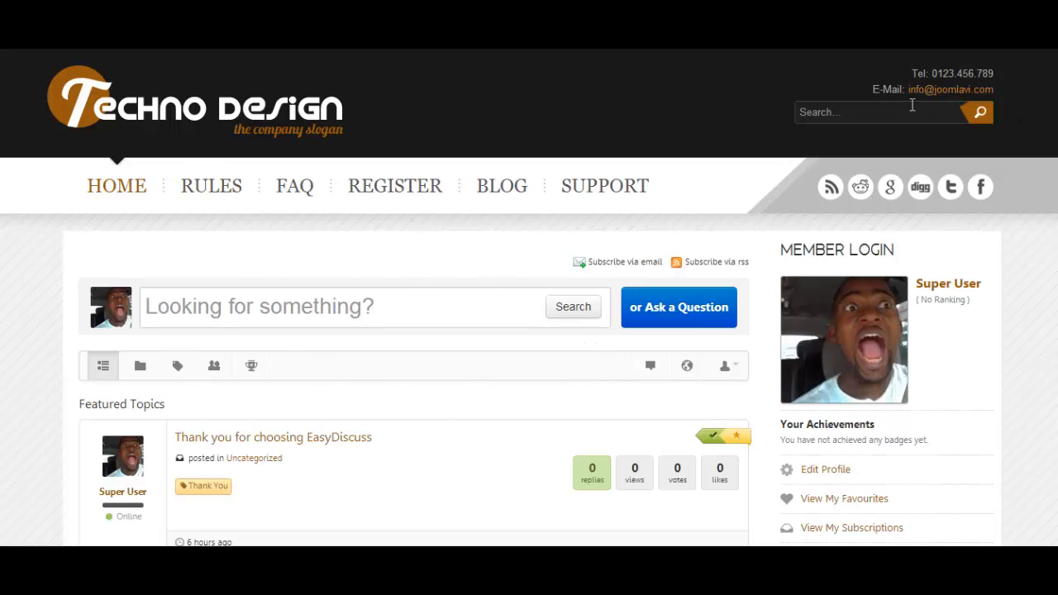
pyautogui.scroll(-15, 748, 527)
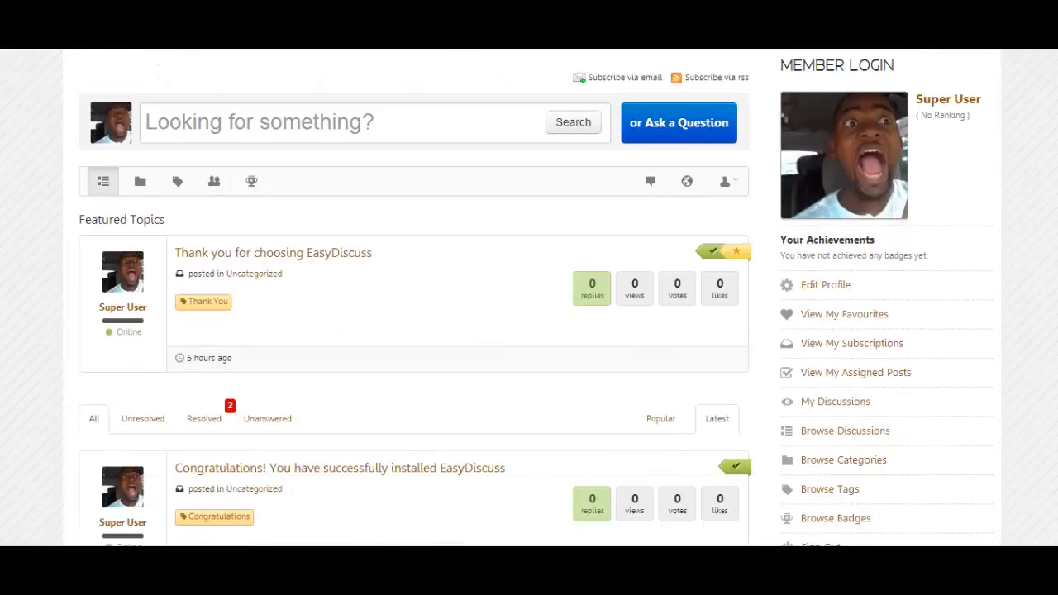